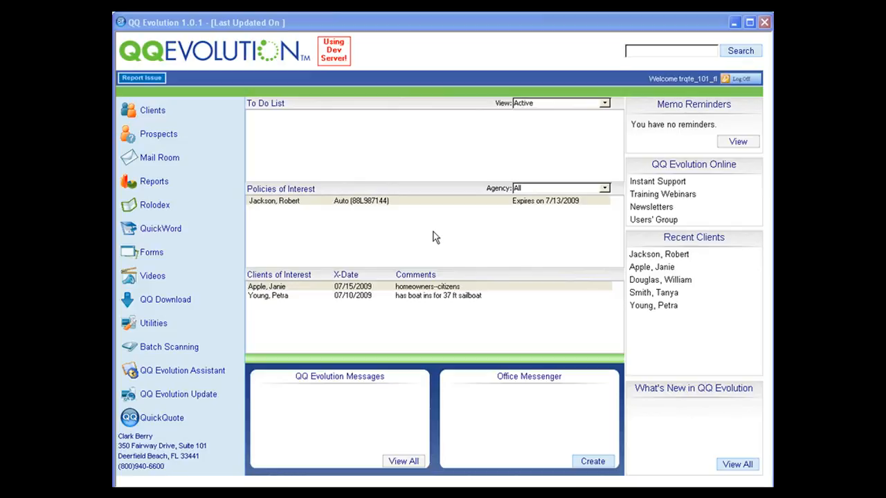
Step: Open the Clients list and view the policies of the classic blue Shelby's owner
{"action": "left_click", "coordinate": [202, 117]}
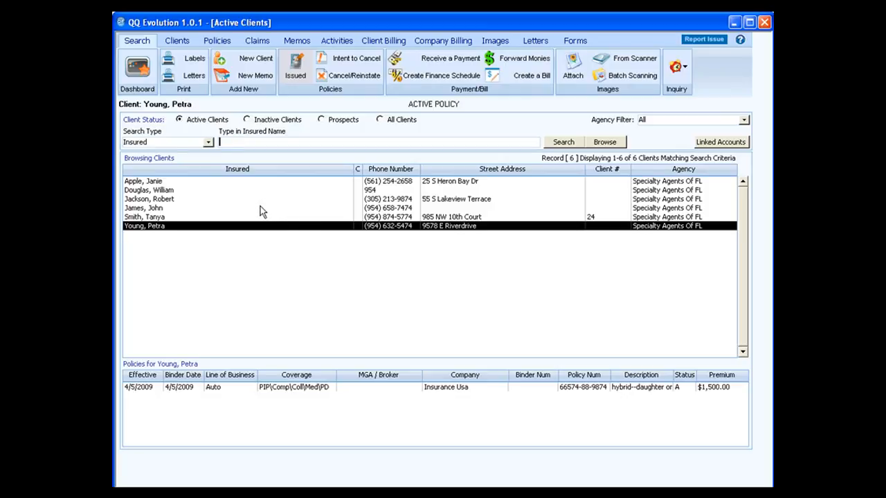
{"action": "left_click", "coordinate": [169, 218]}
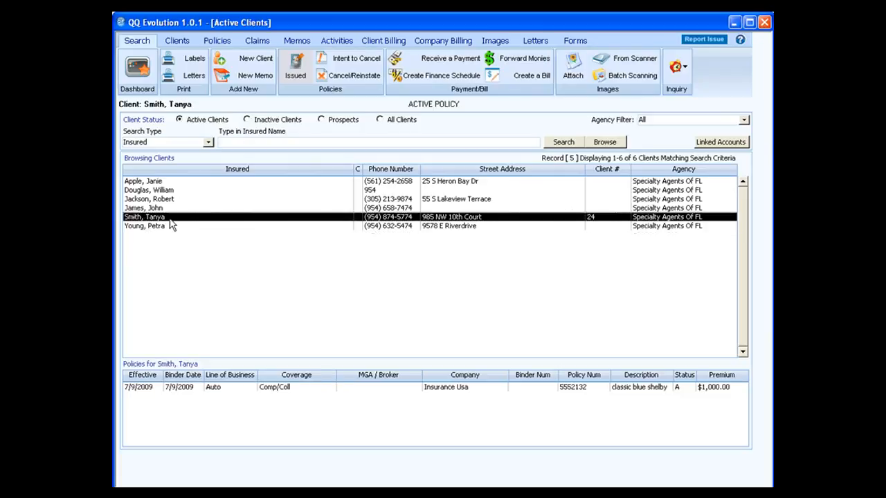
{"action": "left_click", "coordinate": [216, 41]}
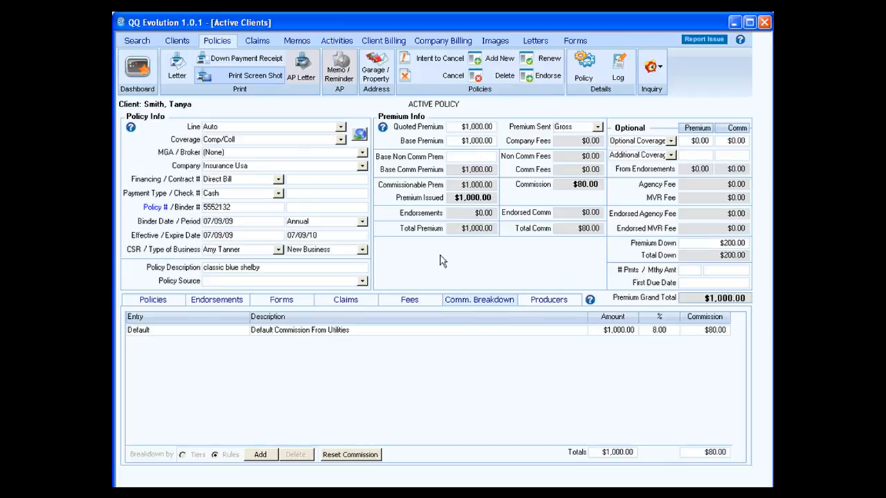
Step: Check a client with no policies, decline a new one, then reopen the Shelby owner's Auto policy
{"action": "left_click", "coordinate": [130, 42]}
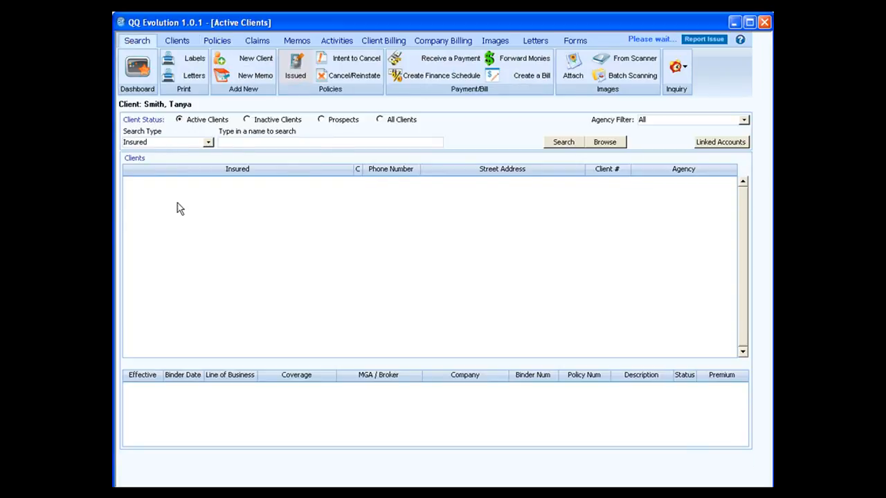
{"action": "left_click", "coordinate": [166, 191]}
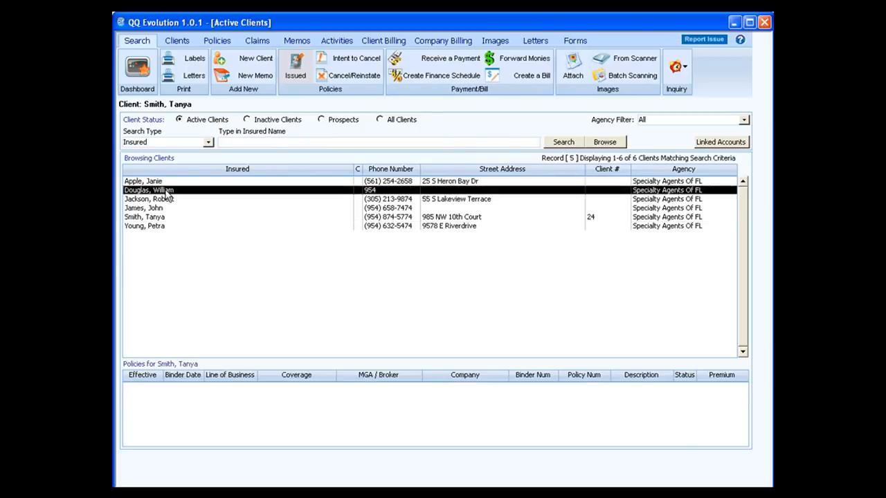
{"action": "left_click", "coordinate": [219, 44]}
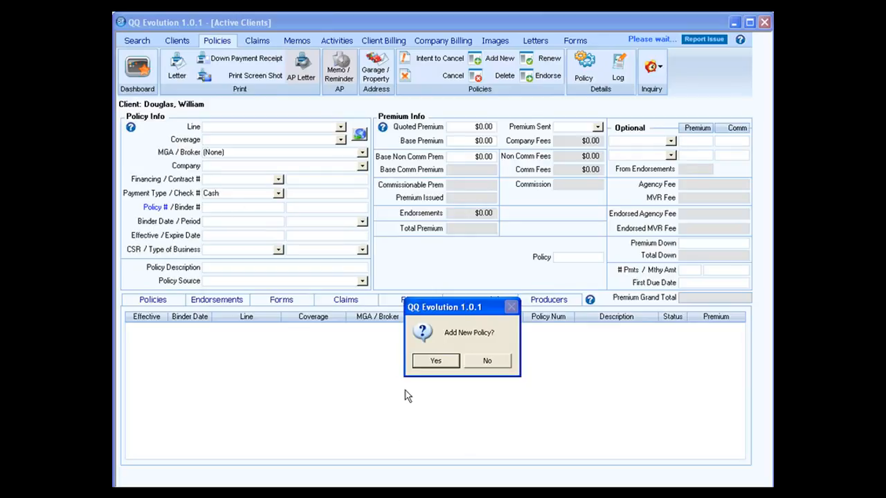
{"action": "left_click", "coordinate": [492, 361]}
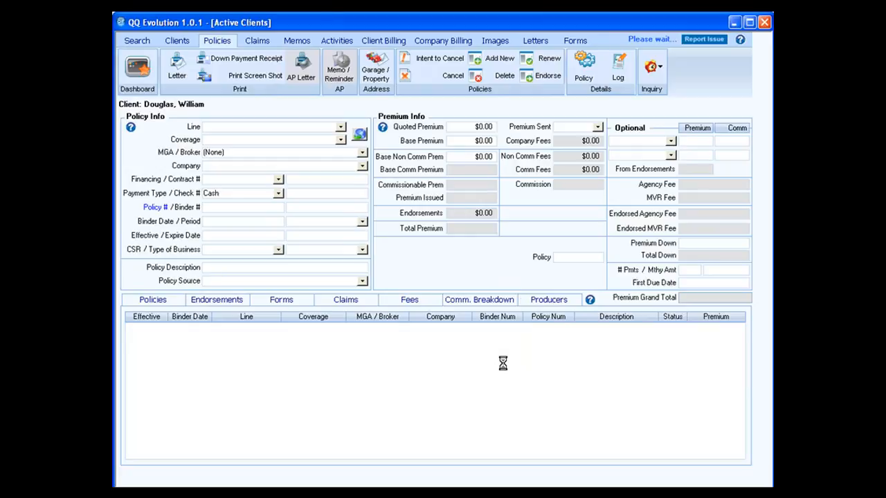
{"action": "left_click", "coordinate": [141, 42]}
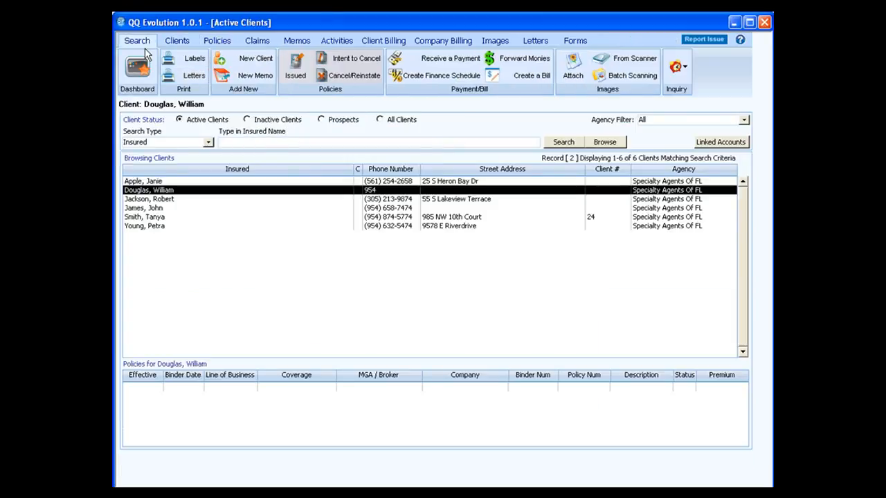
{"action": "left_click", "coordinate": [177, 217]}
{"action": "left_click", "coordinate": [217, 41]}
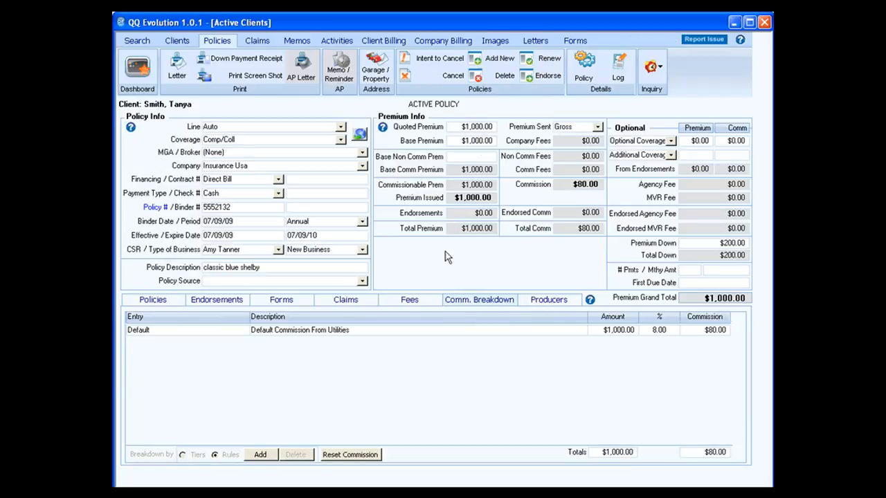
Step: Add a new pending policy for the same client, confirming the prompt with Yes
{"action": "left_click", "coordinate": [495, 63]}
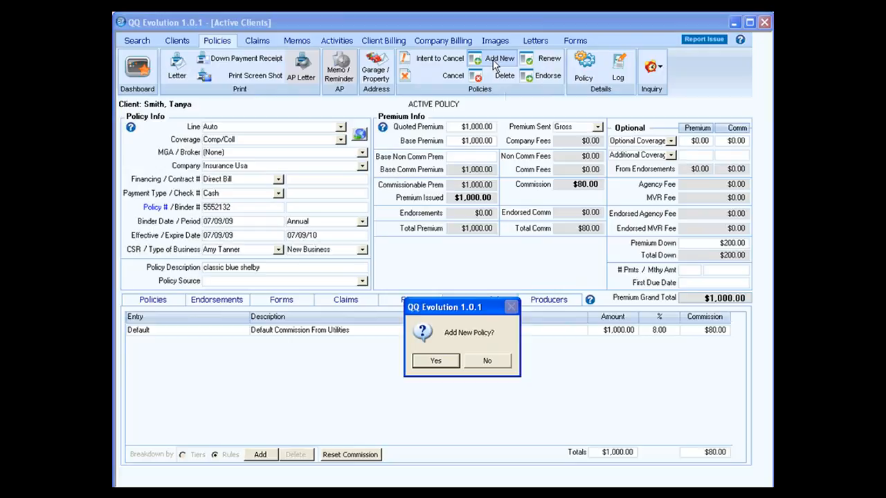
{"action": "left_click", "coordinate": [434, 360]}
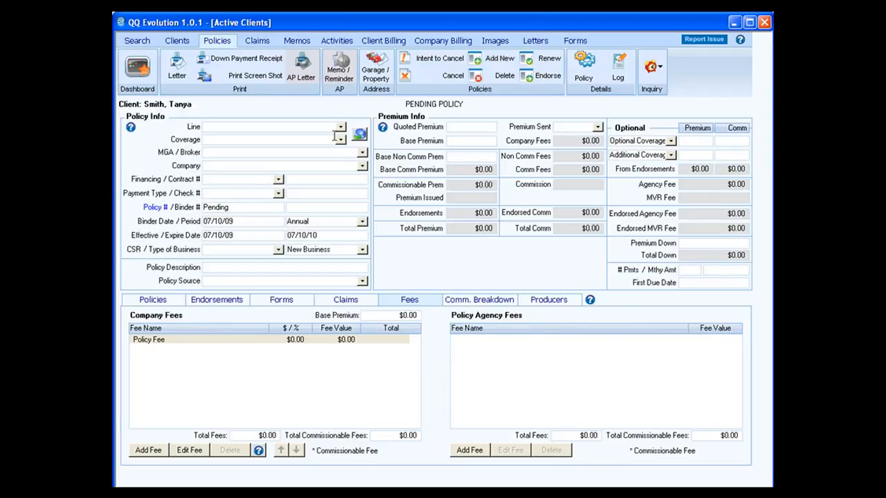
Step: Choose Auto as the line, Pip/PD as the coverage and Sterns Bauer as MGA/broker
{"action": "left_click", "coordinate": [342, 129]}
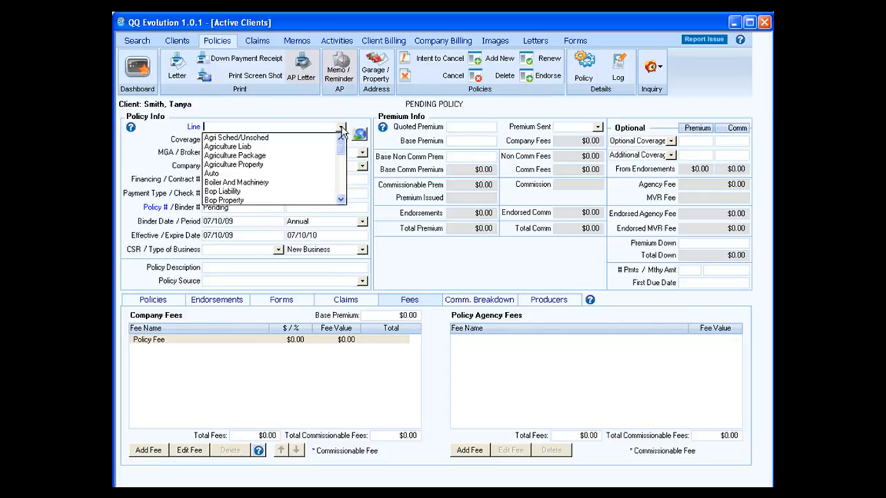
{"action": "left_click", "coordinate": [321, 175]}
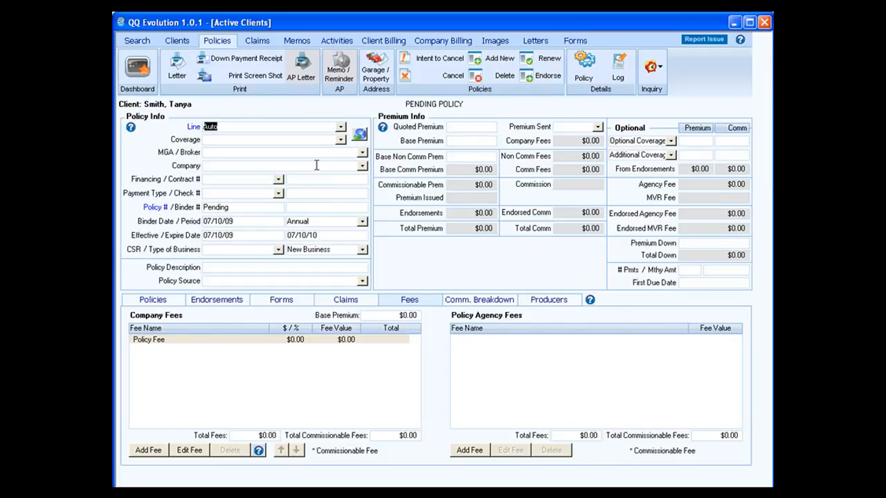
{"action": "left_click", "coordinate": [340, 140]}
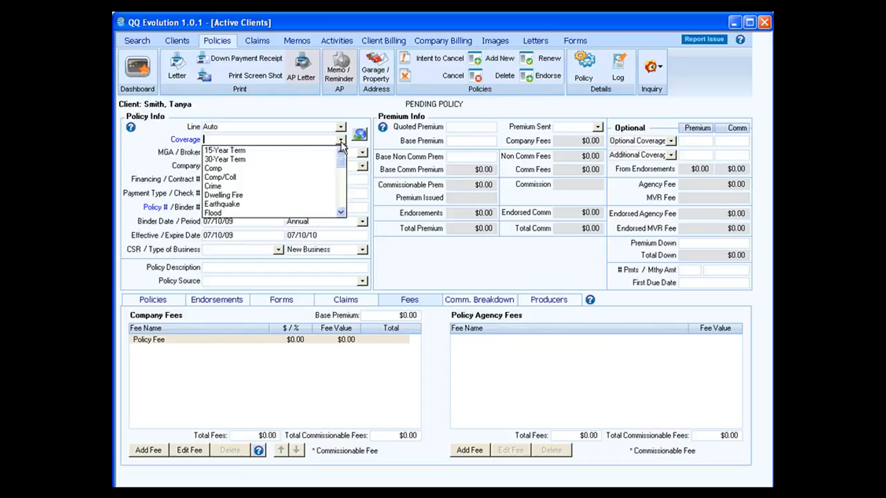
{"action": "left_click", "coordinate": [341, 213]}
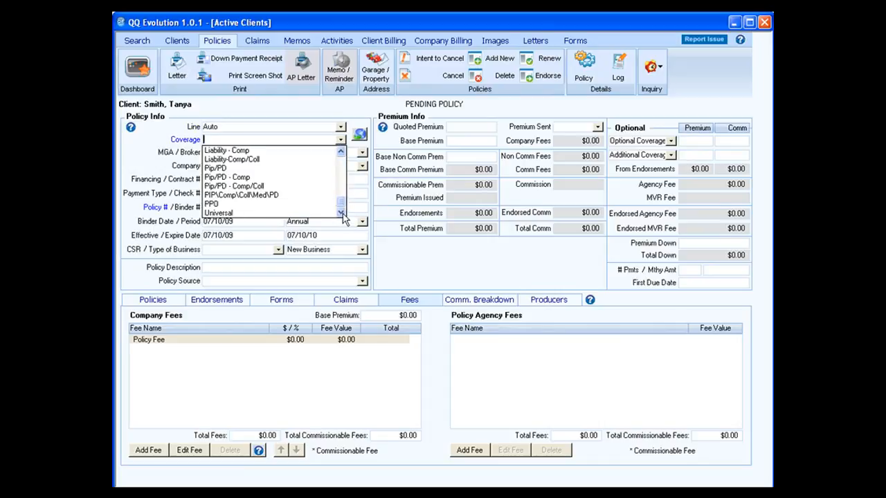
{"action": "left_click", "coordinate": [274, 170]}
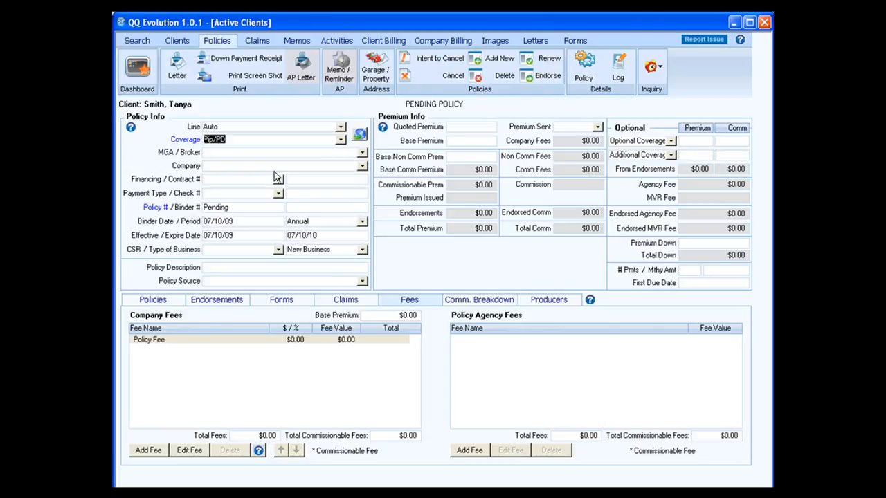
{"action": "left_click", "coordinate": [362, 155]}
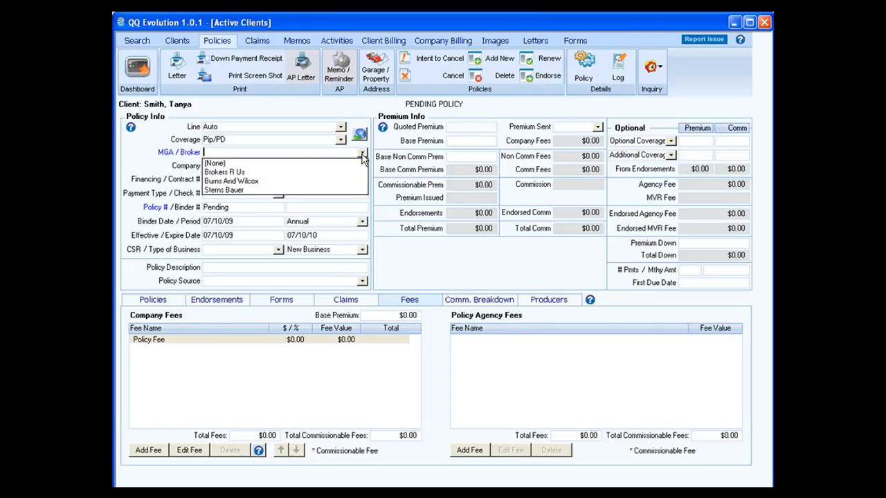
{"action": "left_click", "coordinate": [260, 191]}
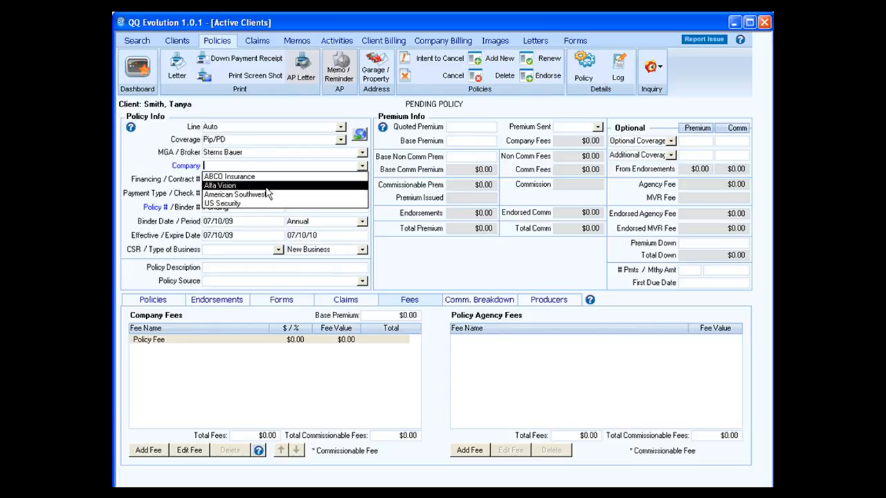
Step: Try (None) as broker, then restore Sterns Bauer and pick Alfa Vision as the company
{"action": "left_click", "coordinate": [361, 153]}
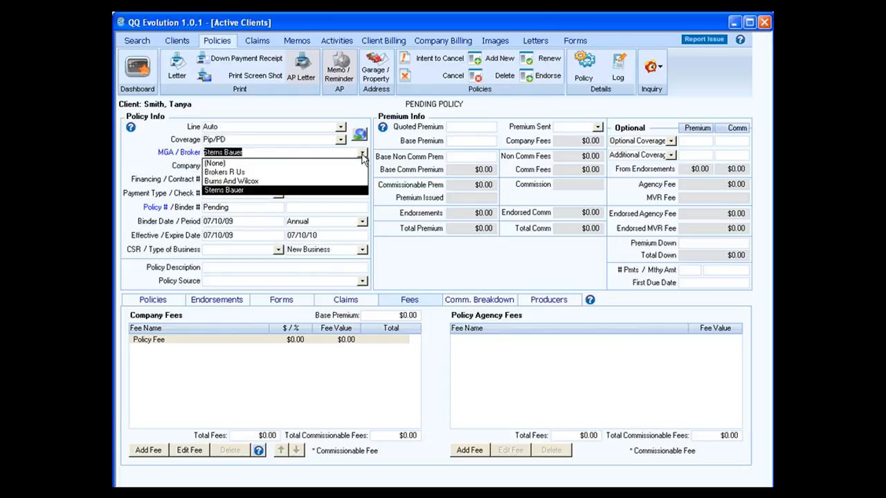
{"action": "left_click", "coordinate": [266, 163]}
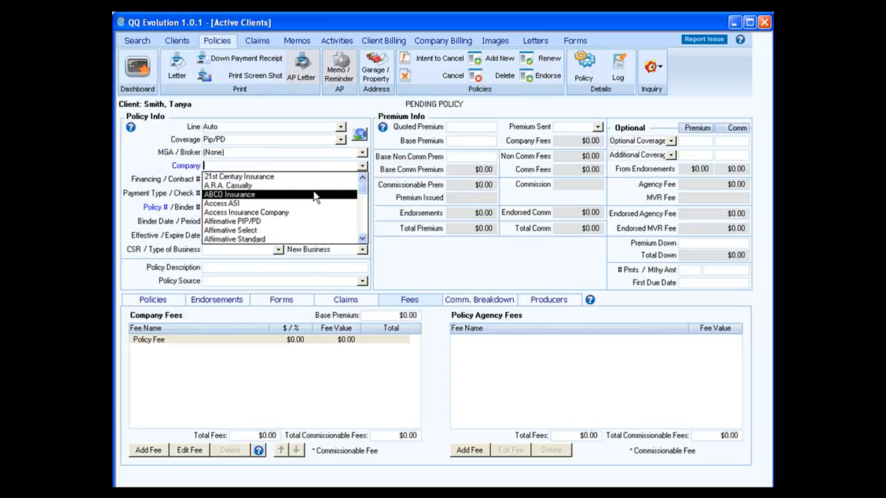
{"action": "scroll", "coordinate": [366, 211], "scroll_direction": "down", "scroll_amount": 10}
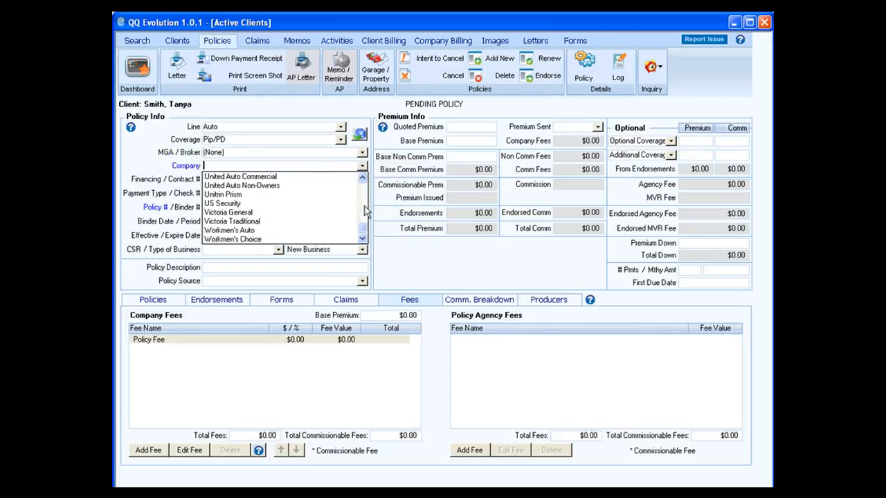
{"action": "left_click", "coordinate": [362, 179]}
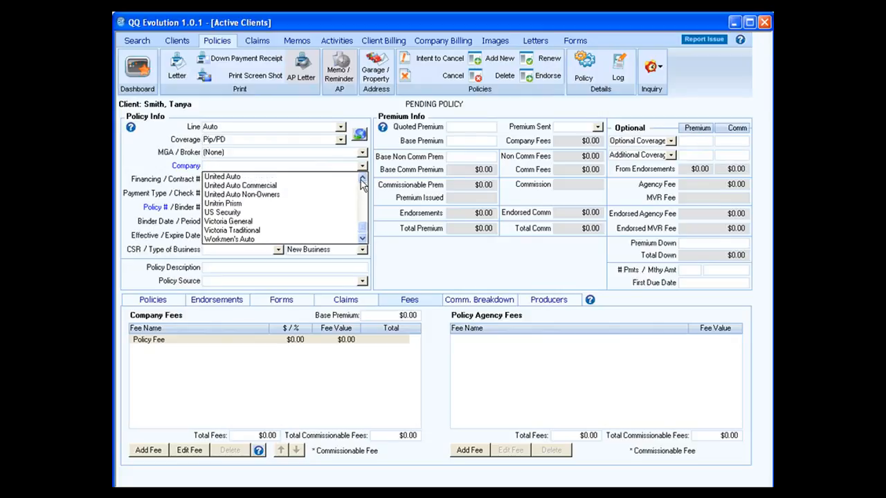
{"action": "left_click", "coordinate": [362, 179]}
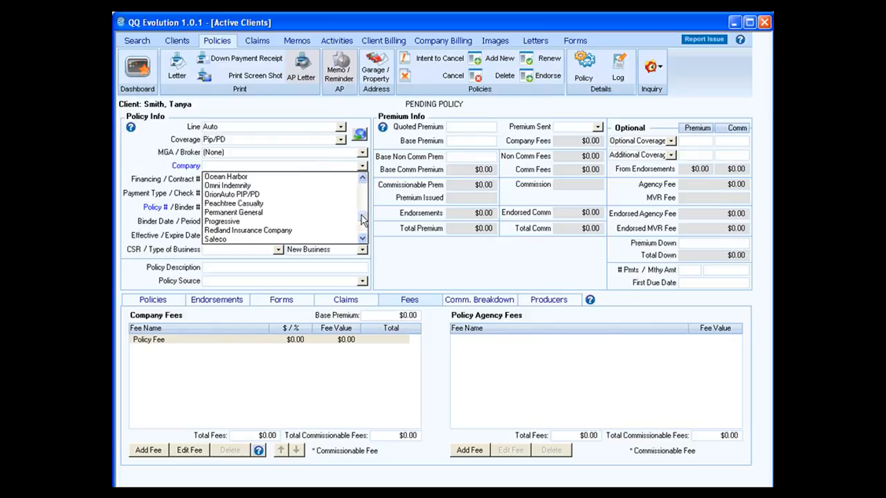
{"action": "left_click_drag", "start_coordinate": [360, 213], "coordinate": [360, 182]}
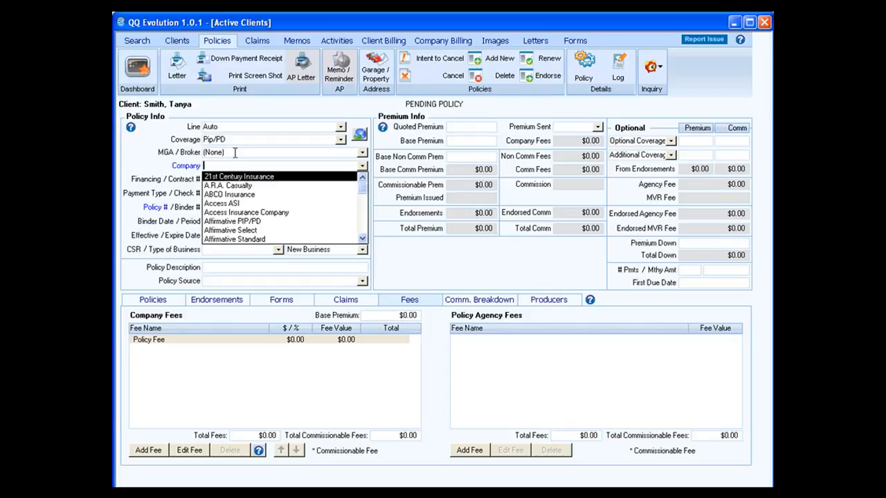
{"action": "left_click", "coordinate": [362, 153]}
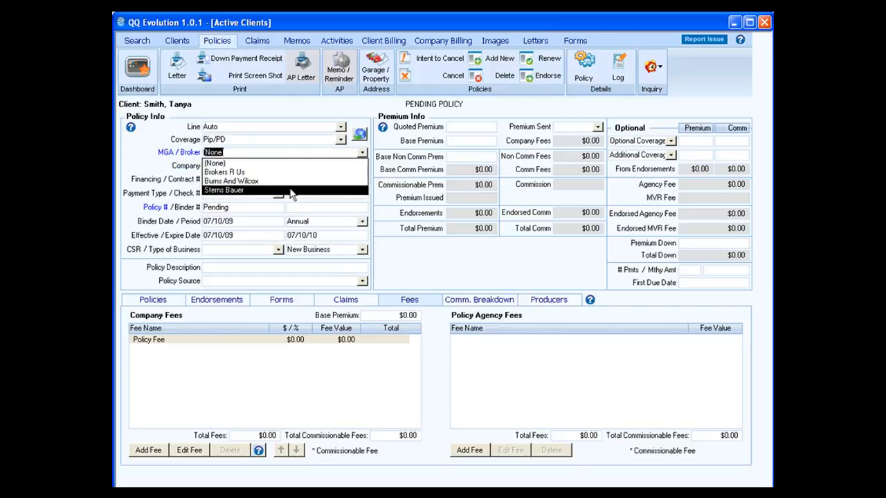
{"action": "left_click", "coordinate": [291, 189]}
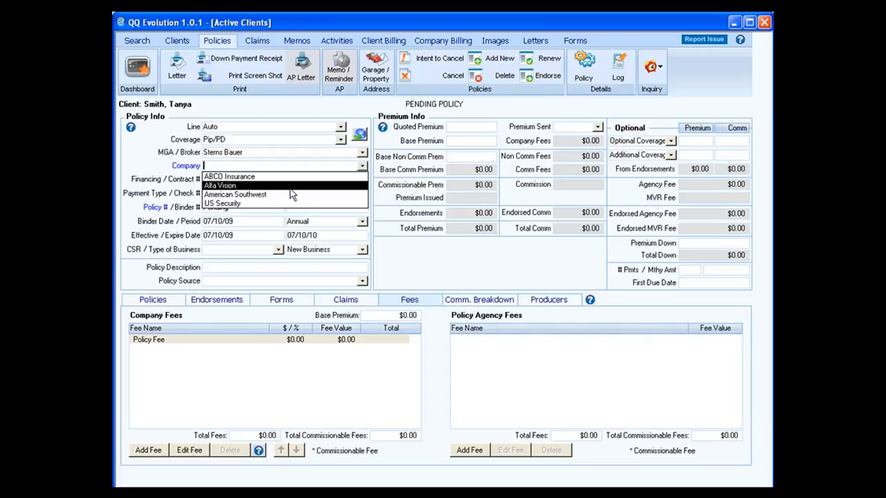
{"action": "left_click", "coordinate": [331, 185]}
{"action": "left_click", "coordinate": [331, 187]}
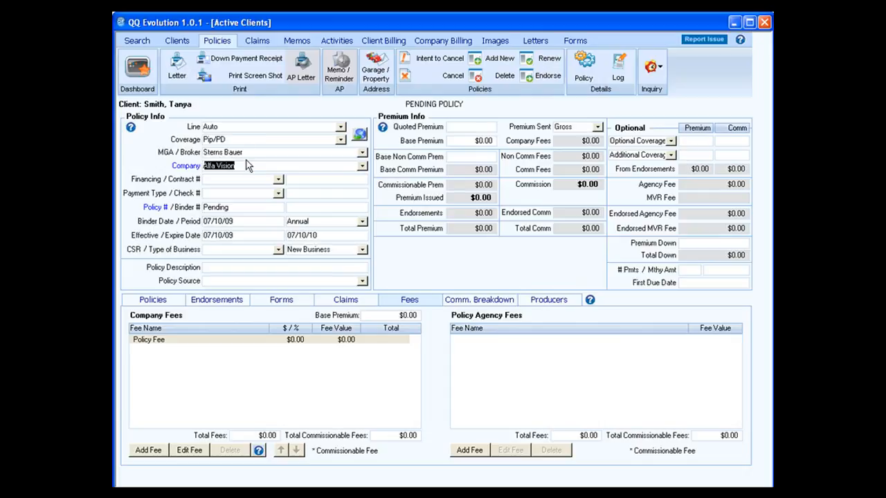
Step: Clear the MGA/broker to (None), accept the reset, and choose Insurance Usa as company
{"action": "left_click", "coordinate": [361, 153]}
{"action": "left_click", "coordinate": [329, 162]}
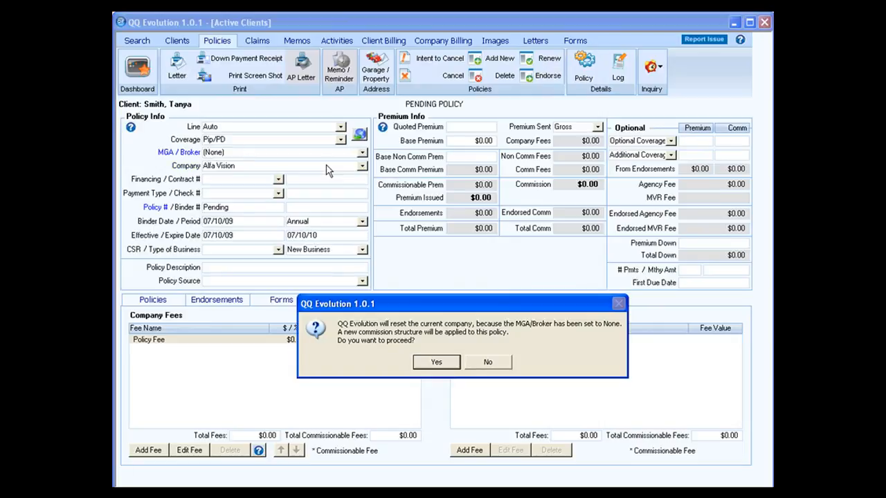
{"action": "left_click", "coordinate": [449, 365]}
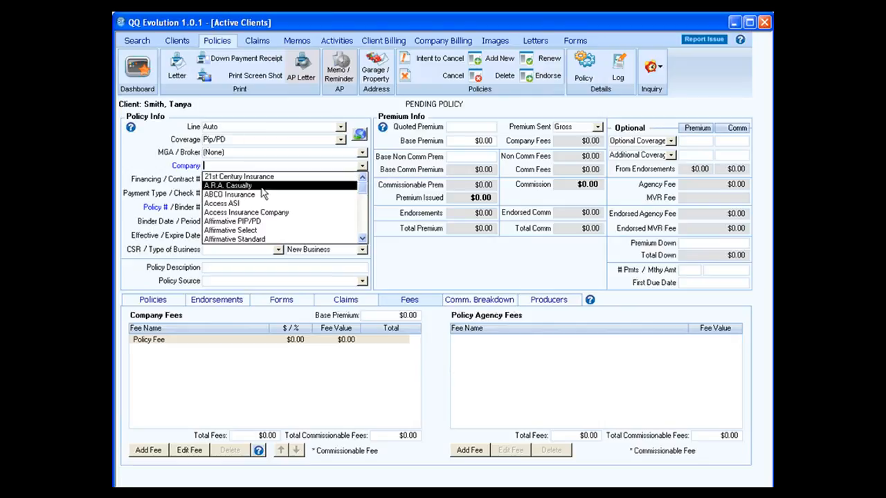
{"action": "left_click", "coordinate": [362, 239]}
{"action": "left_click_drag", "start_coordinate": [362, 239], "coordinate": [362, 239]}
{"action": "scroll", "coordinate": [277, 221], "scroll_direction": "down", "scroll_amount": 4}
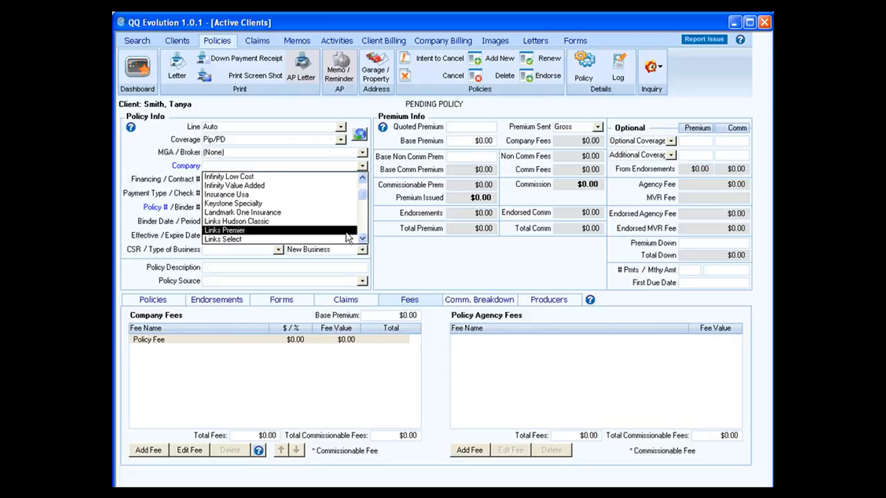
{"action": "left_click", "coordinate": [254, 195]}
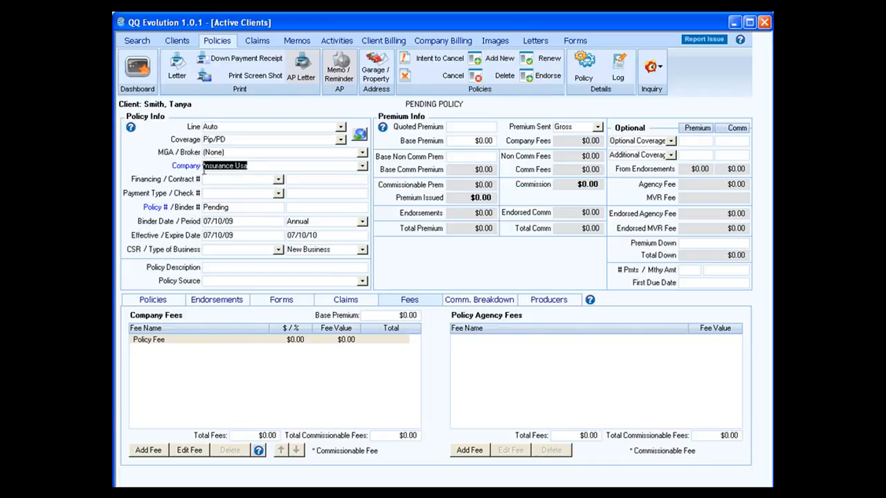
{"action": "left_click", "coordinate": [278, 181]}
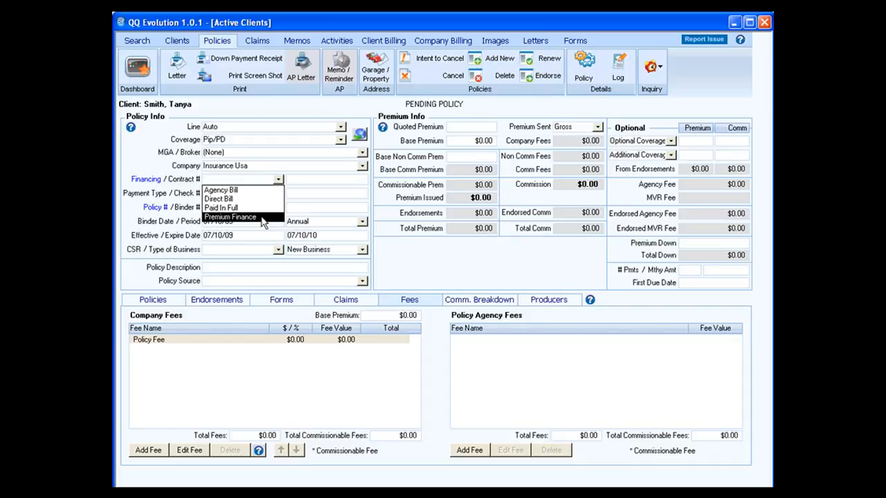
Step: Set financing to Direct Bill and payment type to Cash
{"action": "left_click", "coordinate": [258, 202]}
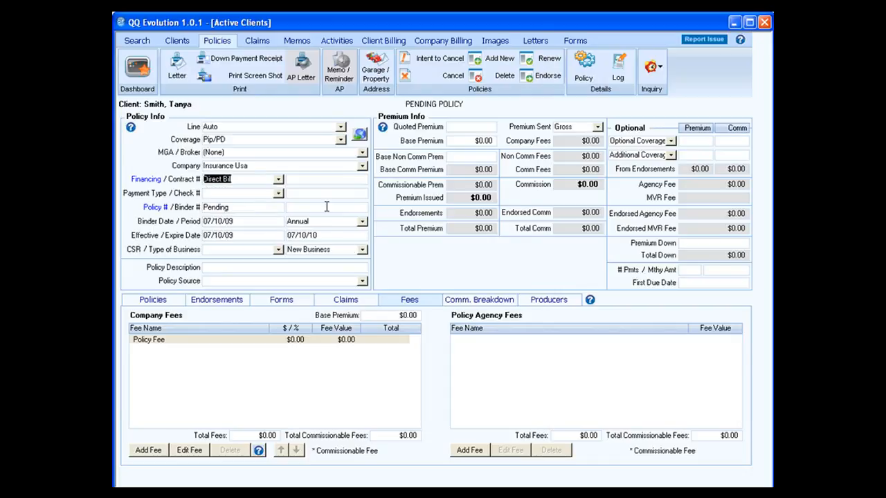
{"action": "left_click", "coordinate": [293, 178]}
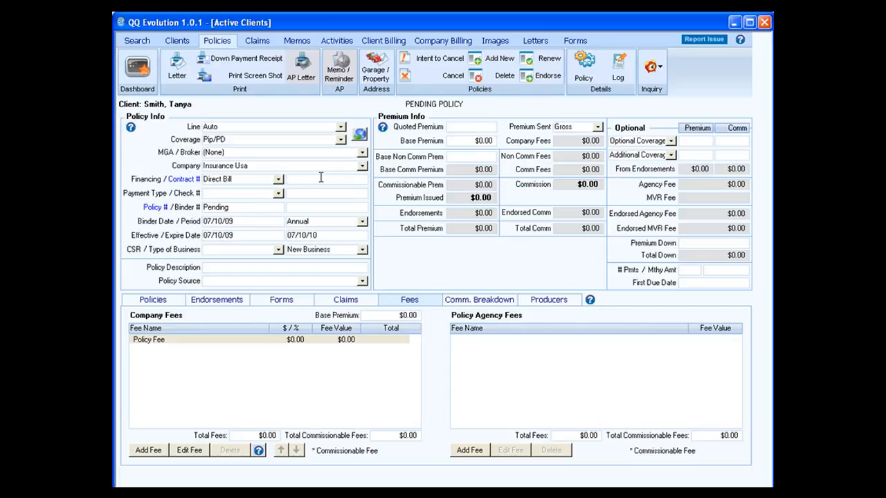
{"action": "left_click", "coordinate": [277, 193]}
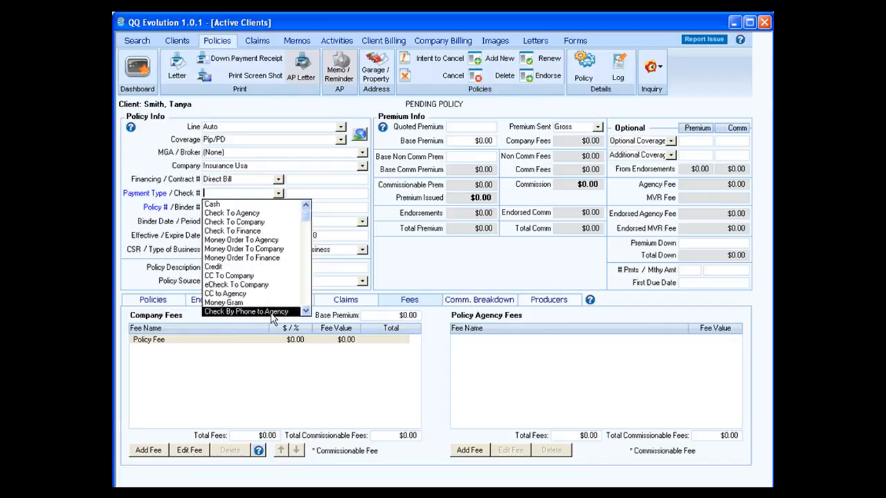
{"action": "left_click", "coordinate": [306, 311]}
{"action": "left_click", "coordinate": [306, 311]}
{"action": "left_click", "coordinate": [305, 310]}
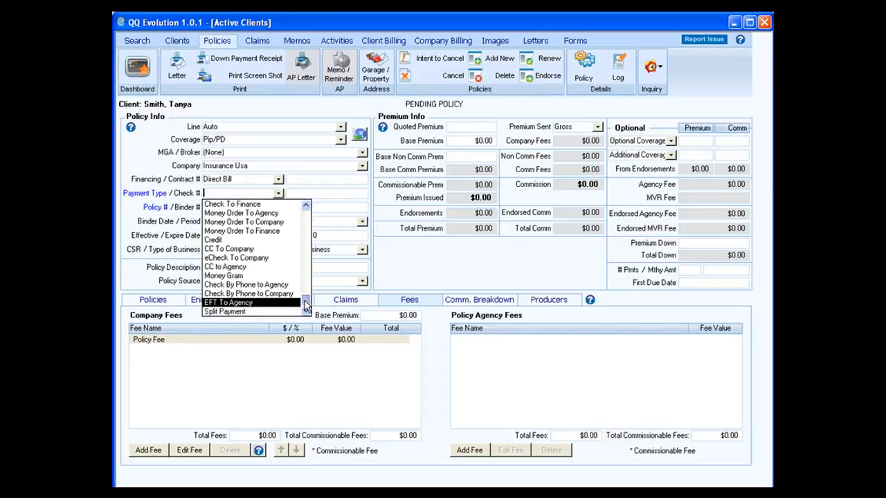
{"action": "left_click_drag", "start_coordinate": [305, 302], "coordinate": [287, 200]}
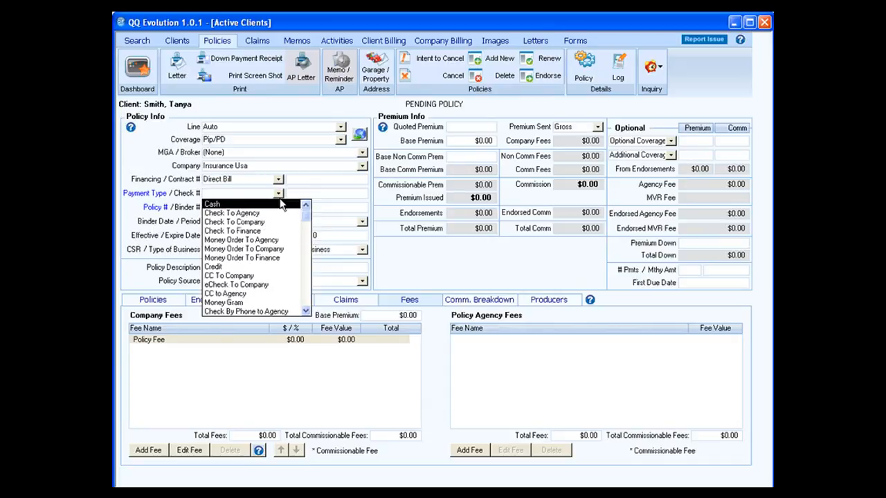
{"action": "left_click", "coordinate": [282, 203]}
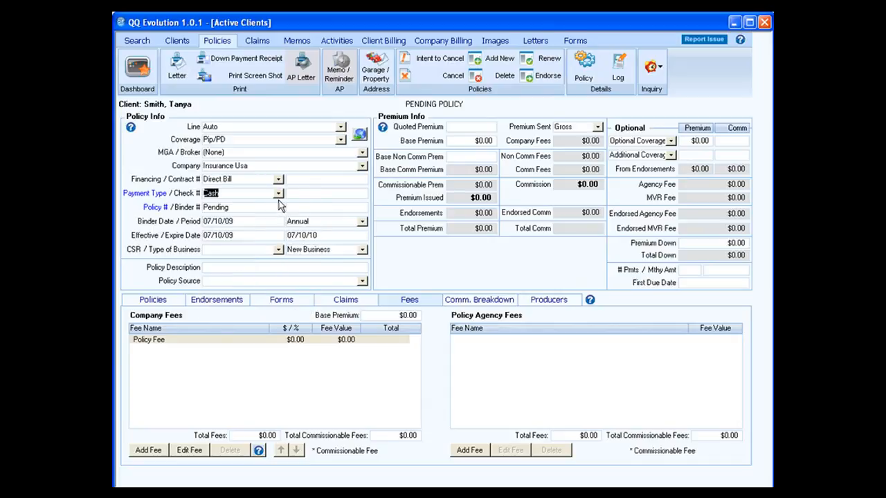
Step: Replace Pending with the actual policy number in the Policy # field
{"action": "key", "text": "Tab"}
{"action": "key", "text": "Tab"}
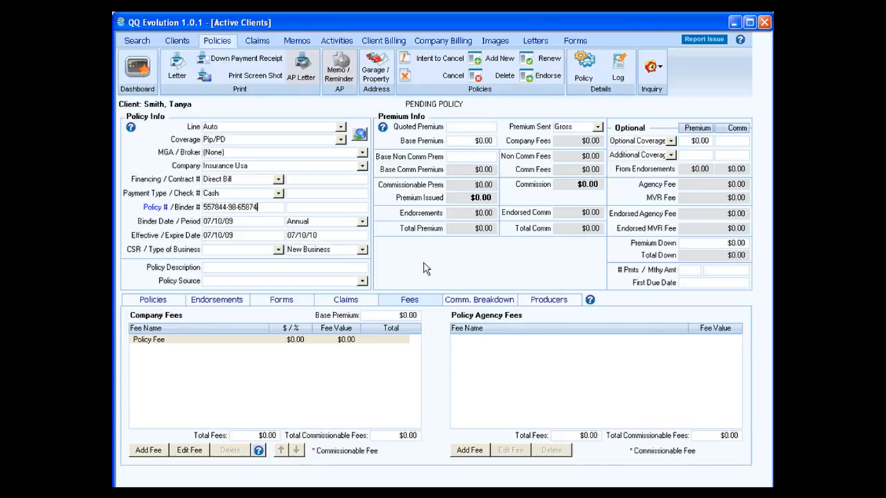
{"action": "key", "text": "Tab"}
{"action": "key", "text": "Tab"}
{"action": "left_click", "coordinate": [363, 221]}
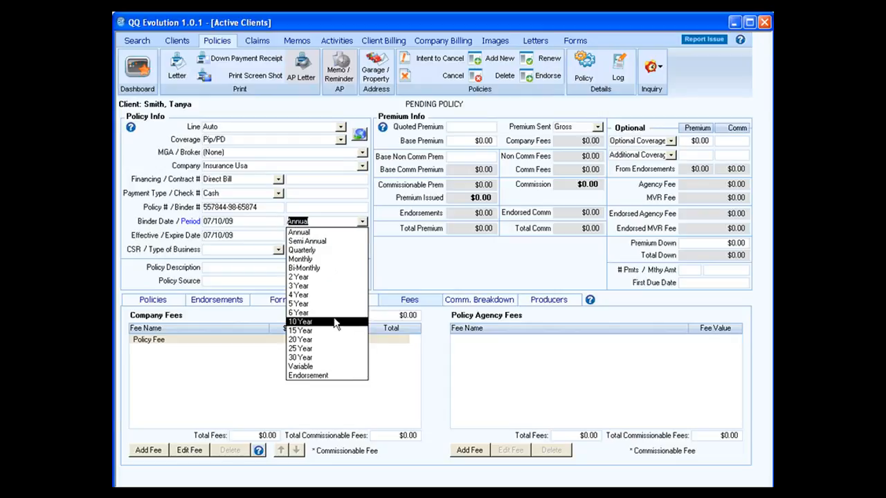
{"action": "left_click", "coordinate": [354, 233]}
{"action": "key", "text": "Tab"}
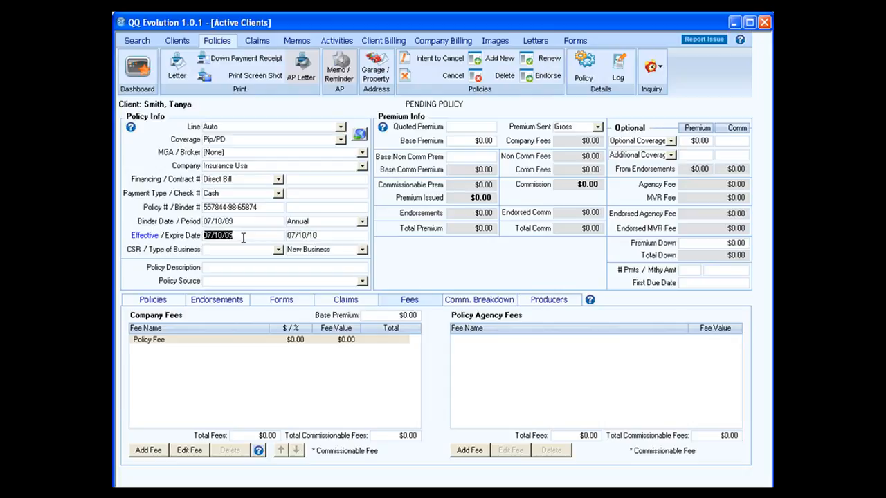
{"action": "key", "text": "Tab"}
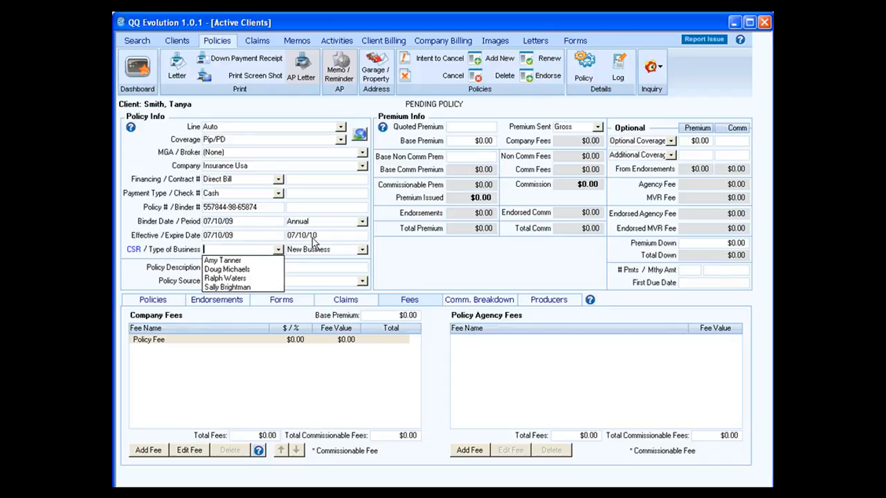
{"action": "left_click", "coordinate": [361, 223]}
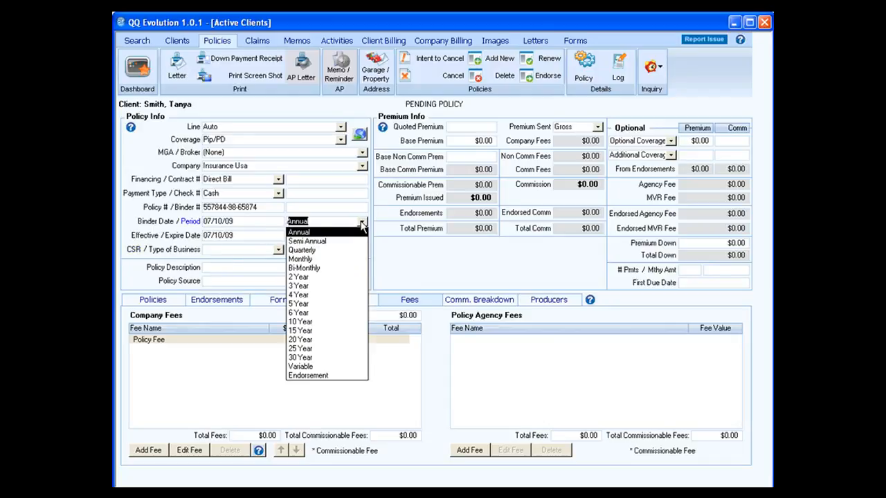
{"action": "left_click", "coordinate": [351, 367]}
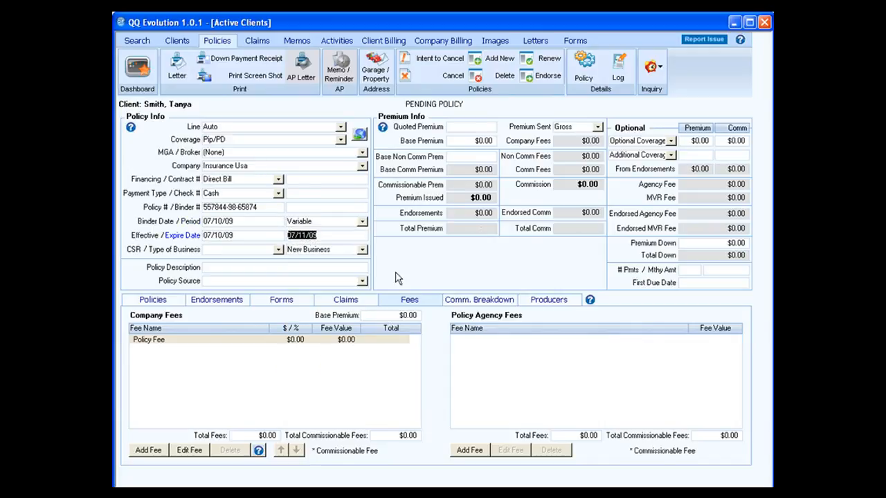
{"action": "type", "text": "07/85"}
{"action": "key", "text": "BackSpace"}
{"action": "key", "text": "BackSpace"}
{"action": "key", "text": "BackSpace"}
{"action": "key", "text": "BackSpace"}
{"action": "left_click", "coordinate": [330, 222]}
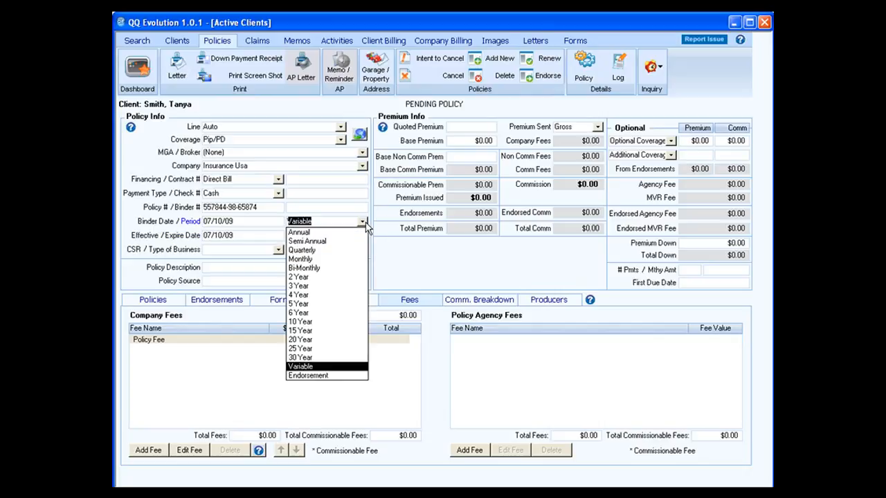
{"action": "left_click", "coordinate": [327, 233]}
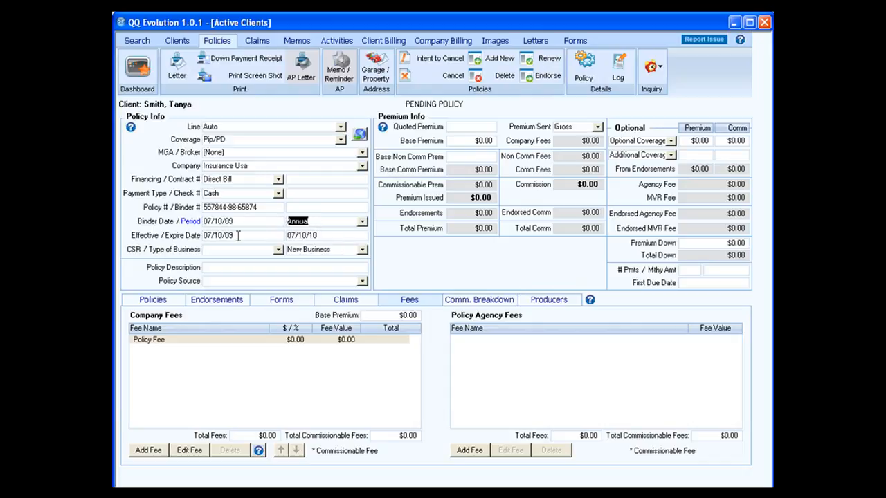
{"action": "key", "text": "Tab"}
{"action": "key", "text": "Tab"}
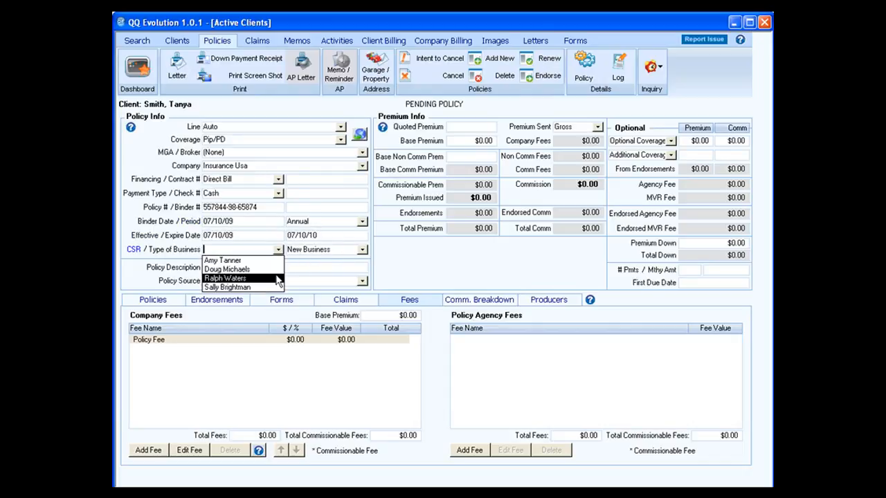
Step: Assign a CSR to the policy and keep New Business as the type of business
{"action": "left_click", "coordinate": [258, 261]}
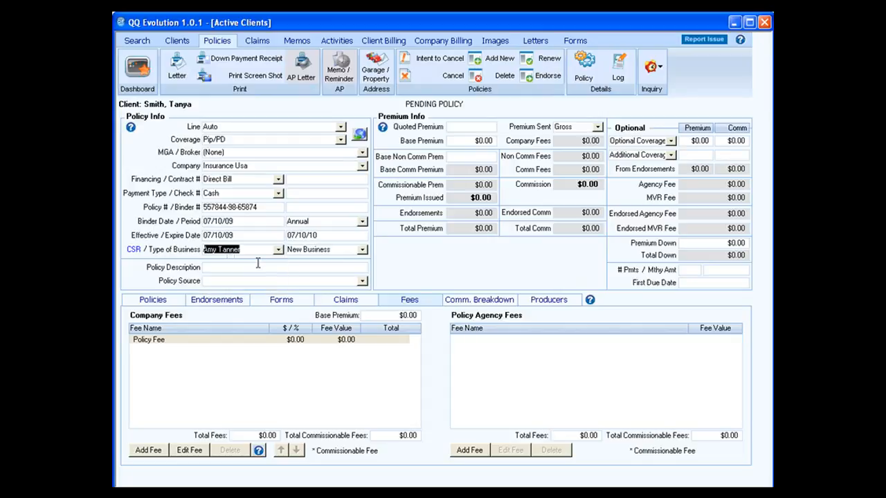
{"action": "left_click", "coordinate": [362, 250]}
{"action": "left_click", "coordinate": [363, 251]}
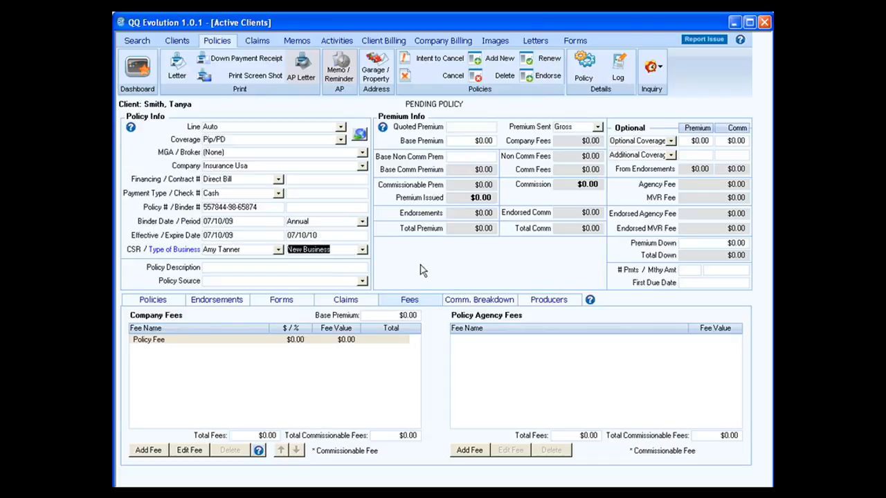
{"action": "left_click", "coordinate": [262, 270]}
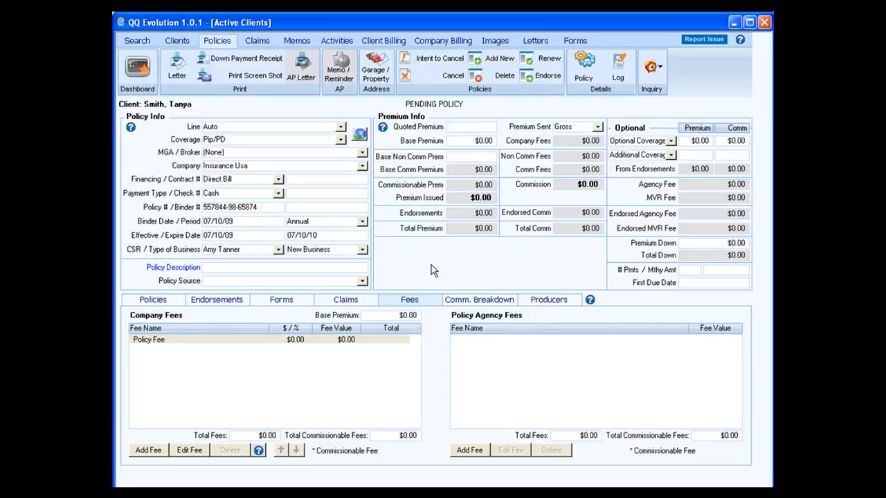
Step: Enter 'half black and half red--dr door dinged' as the policy description
{"action": "type", "text": "hal"}
{"action": "type", "text": "f black"}
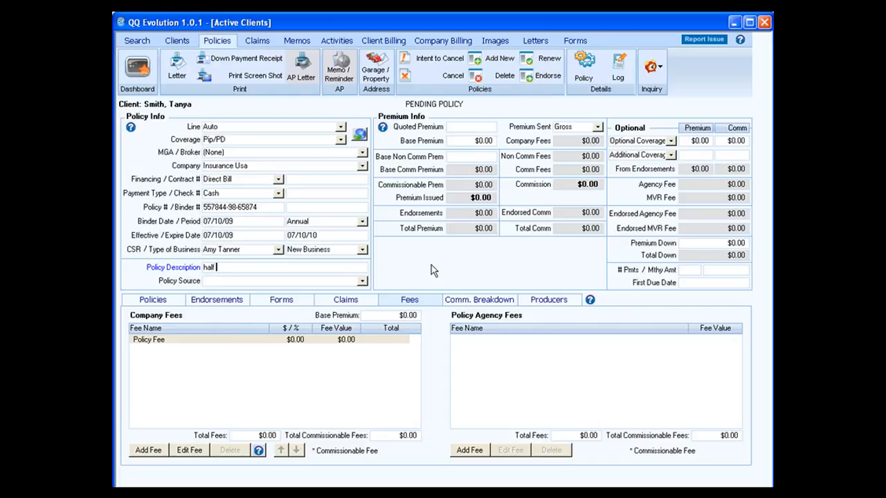
{"action": "type", "text": " and half red--dr door dinge"}
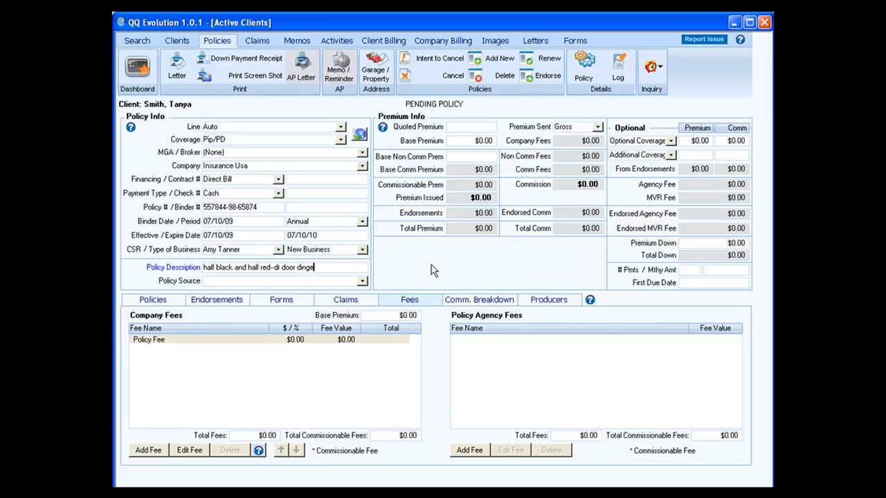
{"action": "type", "text": "d"}
{"action": "left_click", "coordinate": [362, 283]}
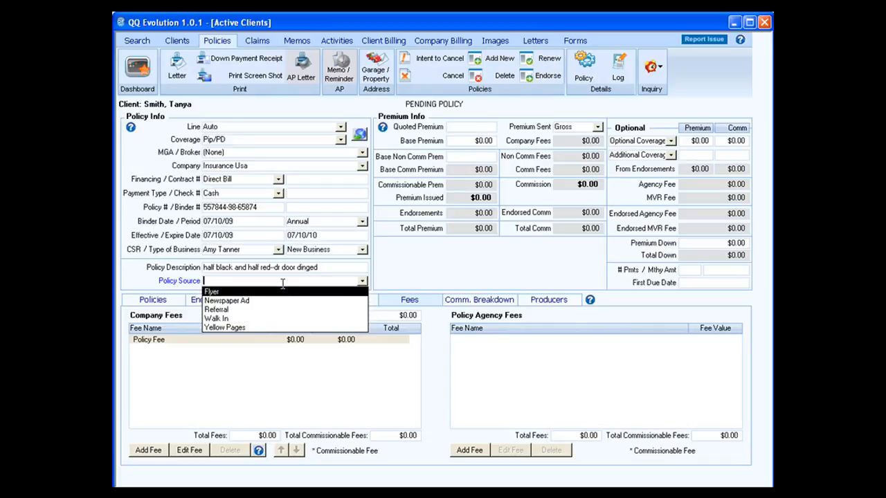
Step: Enter $4,000.00 as both the quoted premium and the base premium
{"action": "key", "text": "Tab"}
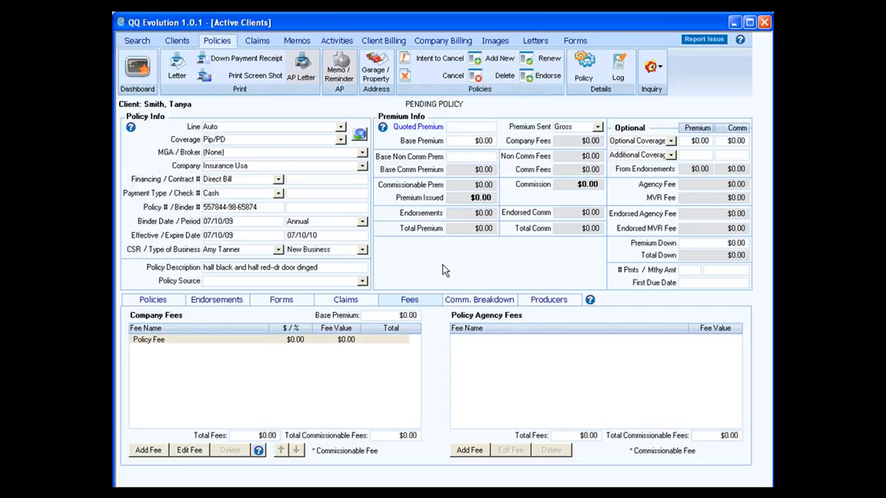
{"action": "type", "text": "4,000.00"}
{"action": "key", "text": "Tab"}
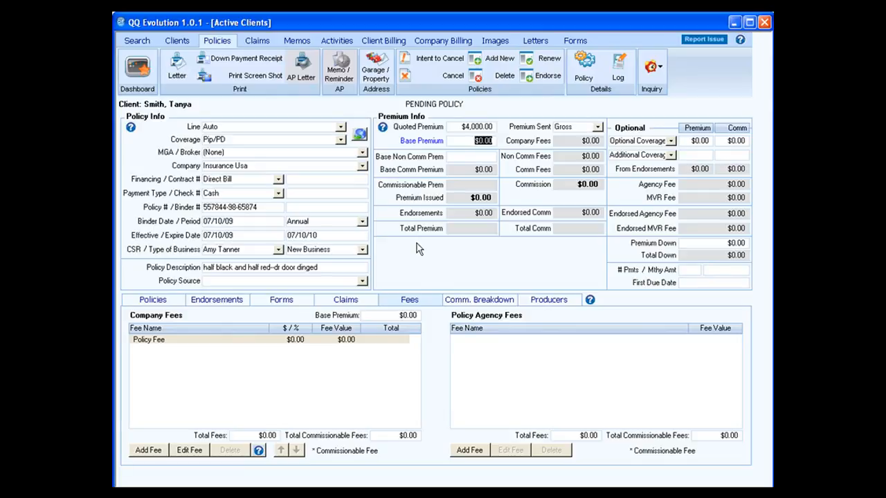
{"action": "type", "text": "4000.00"}
{"action": "key", "text": "Return"}
Step: Enter 500.00 as Base Non Comm Prem, leaving $3,500 commissionable and $280 commission
{"action": "key", "text": "Tab"}
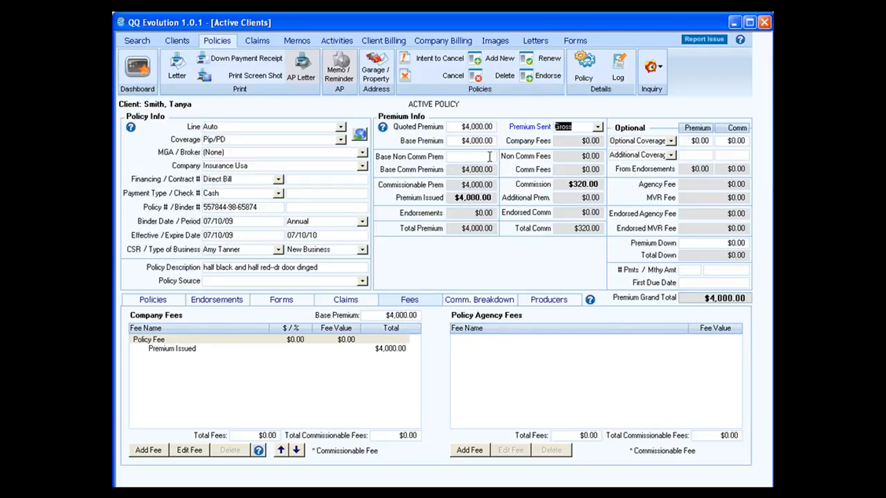
{"action": "left_click", "coordinate": [488, 156]}
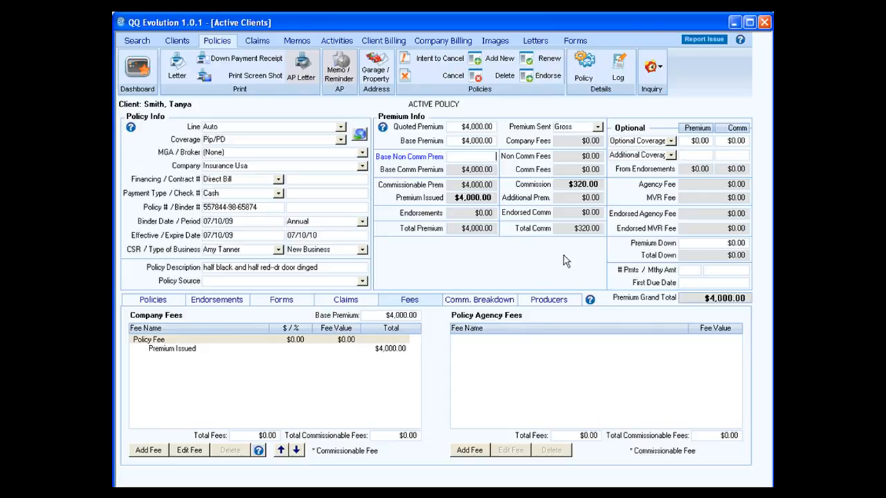
{"action": "type", "text": "500.00"}
{"action": "key", "text": "Tab"}
{"action": "key", "text": "Tab"}
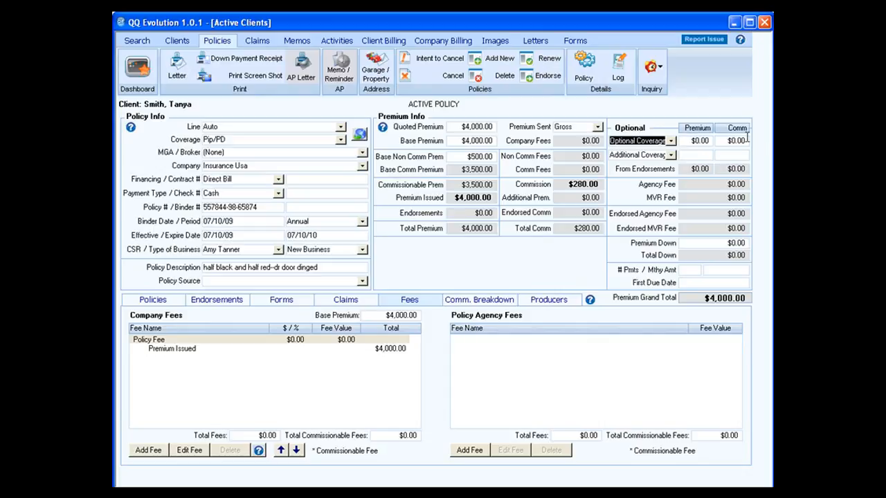
Step: Pick Nsd from the Optional Coverage list and close the list with Nsd kept
{"action": "left_click", "coordinate": [671, 142]}
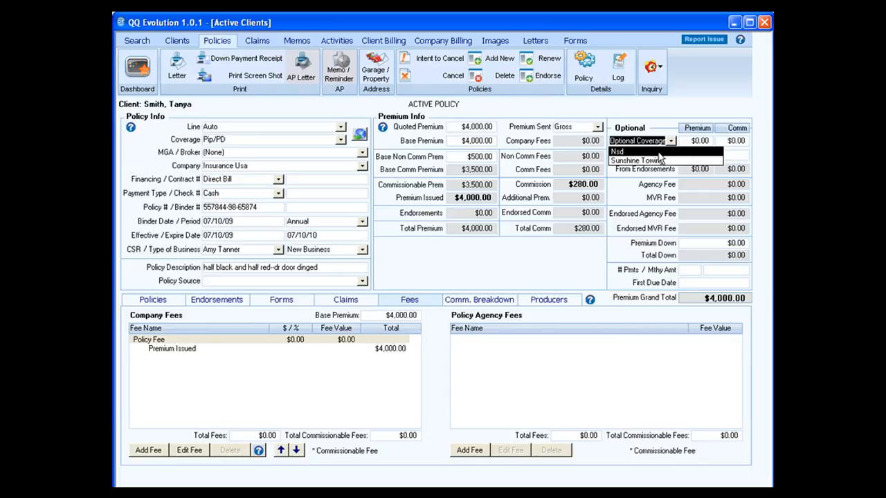
{"action": "left_click", "coordinate": [644, 151]}
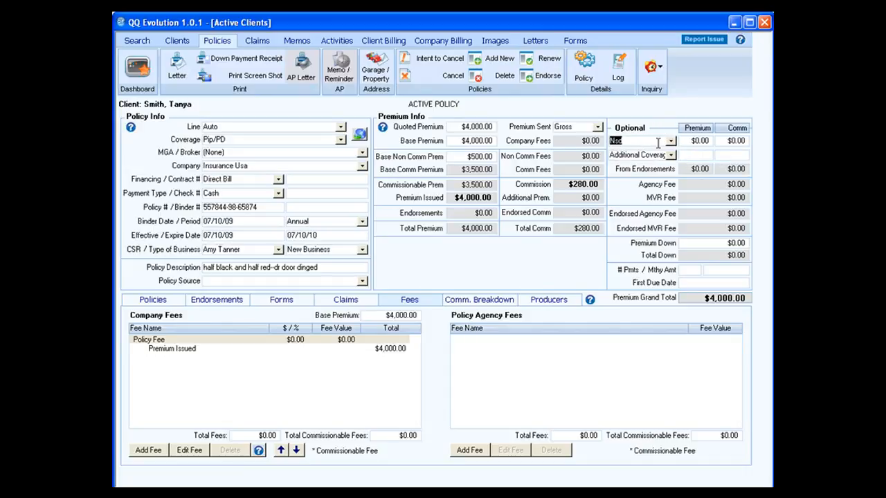
{"action": "left_click", "coordinate": [669, 143]}
{"action": "left_click", "coordinate": [669, 143]}
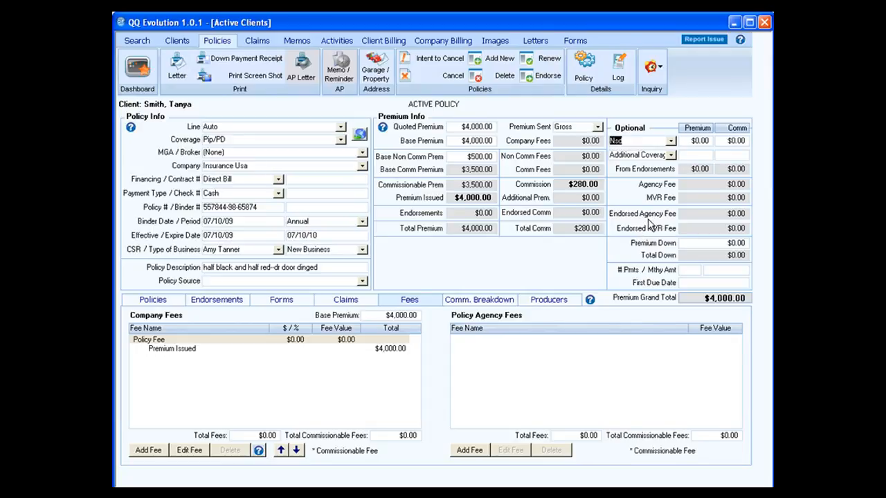
Step: Enter a $1,000.00 premium down payment to bring up the receipt
{"action": "left_click", "coordinate": [728, 244]}
{"action": "type", "text": "1000.00"}
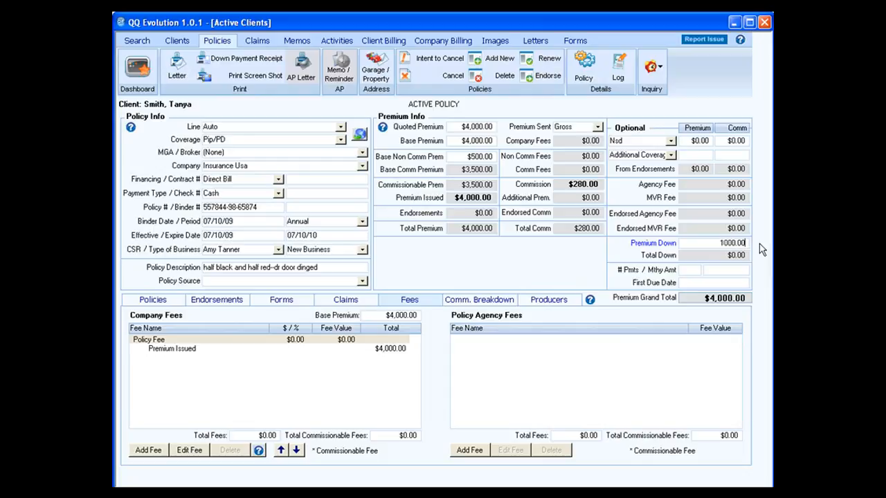
{"action": "key", "text": "Tab"}
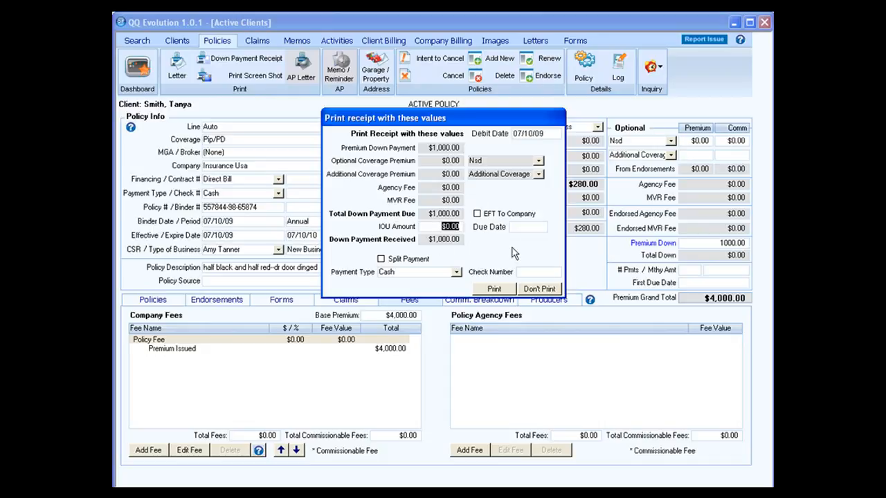
Step: Enter a $500.00 IOU amount, then reset the IOU amount to 0.00
{"action": "type", "text": "500.00"}
{"action": "key", "text": "Tab"}
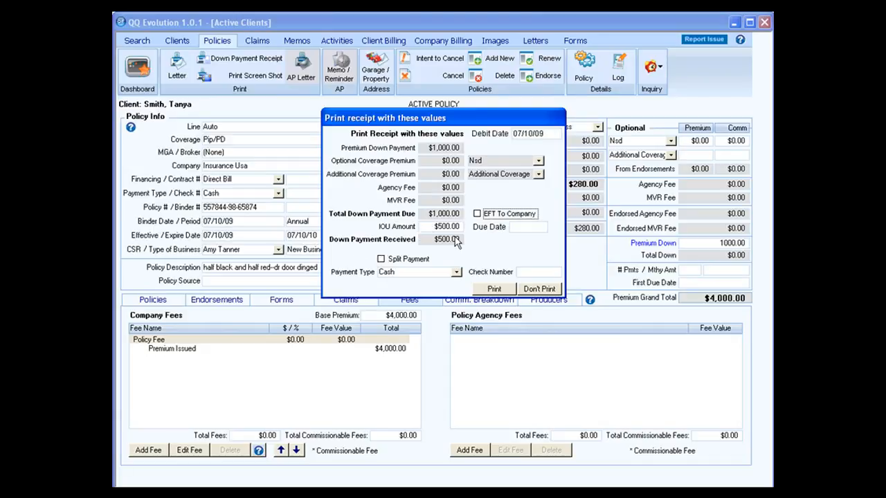
{"action": "left_click", "coordinate": [511, 227]}
{"action": "left_click_drag", "start_coordinate": [436, 227], "coordinate": [470, 234]}
{"action": "type", "text": "0.00"}
{"action": "key", "text": "Tab"}
Step: Keep Cash as the payment type, cancel the split payment, and print the receipt
{"action": "left_click", "coordinate": [457, 273]}
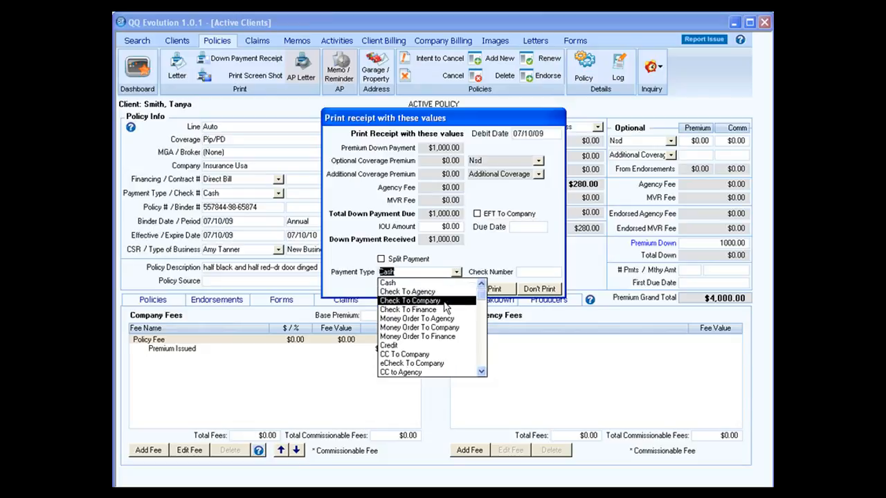
{"action": "left_click", "coordinate": [429, 270]}
{"action": "left_click", "coordinate": [382, 260]}
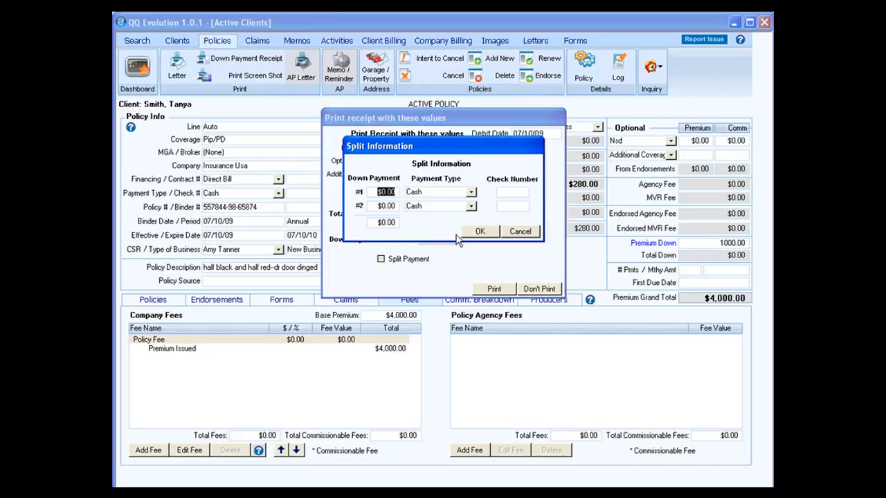
{"action": "left_click", "coordinate": [507, 233]}
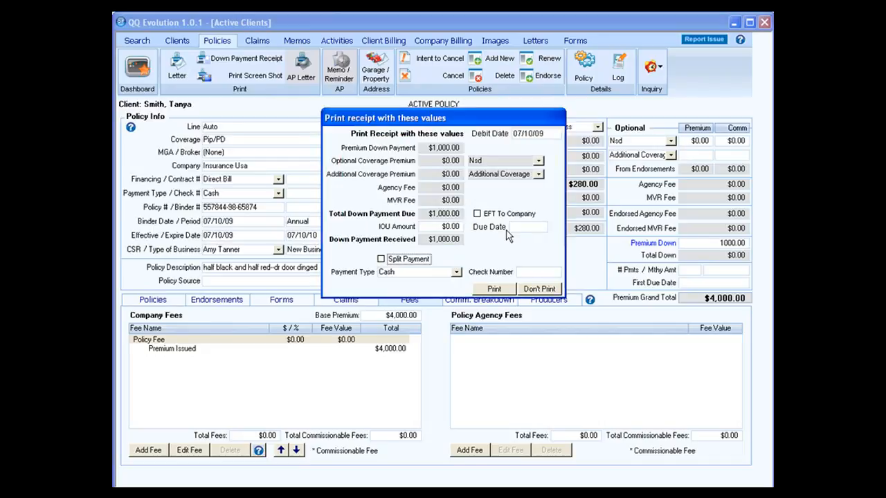
{"action": "left_click", "coordinate": [493, 290]}
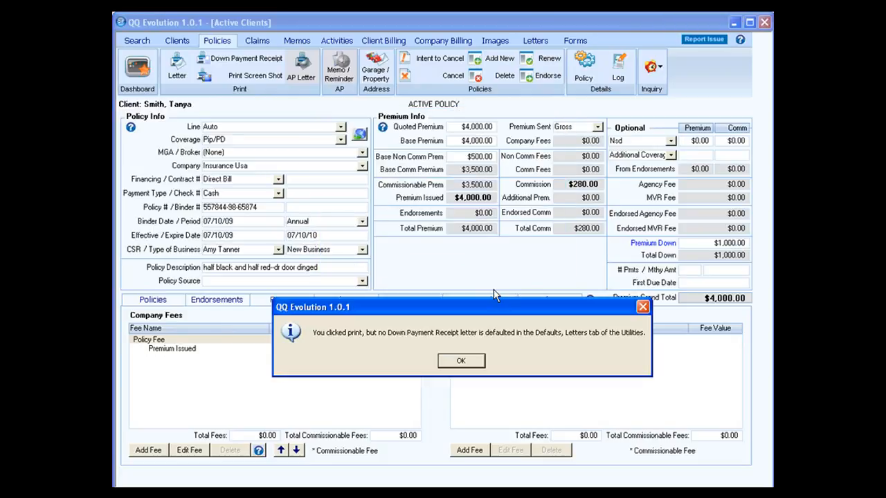
Step: Dismiss the missing receipt-letter notice and enter the number of payments for financing
{"action": "left_click", "coordinate": [461, 360]}
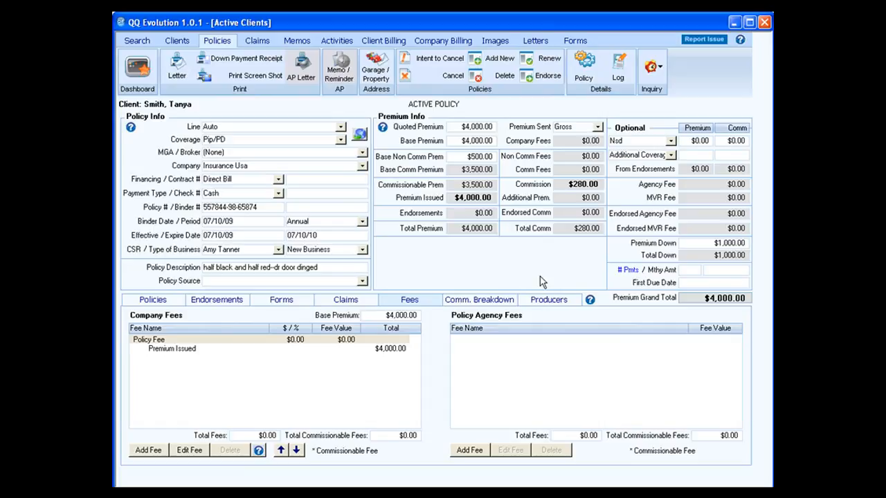
{"action": "type", "text": "8"}
{"action": "key", "text": "Tab"}
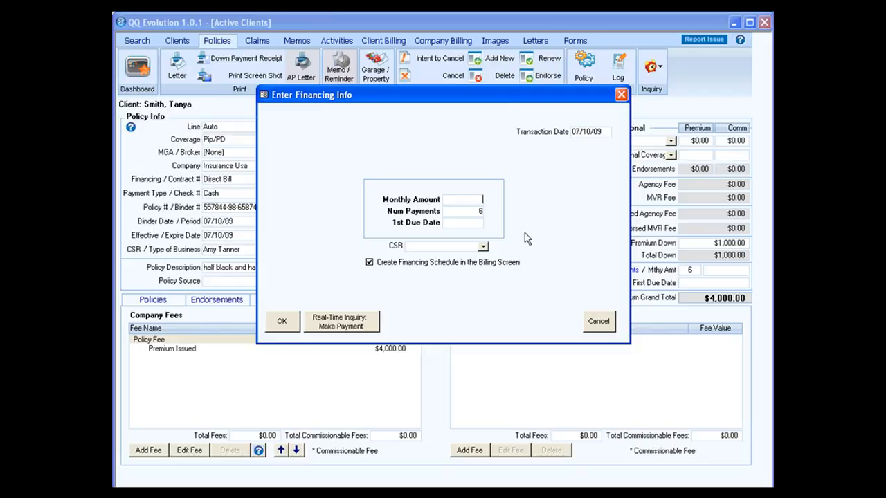
Step: Finance at $50.00 per payment from 10/01/09 with a CSR assigned and no billing schedule
{"action": "type", "text": "50.00"}
{"action": "key", "text": "Tab"}
{"action": "key", "text": "Tab"}
{"action": "type", "text": "10/01/09"}
{"action": "left_click", "coordinate": [483, 247]}
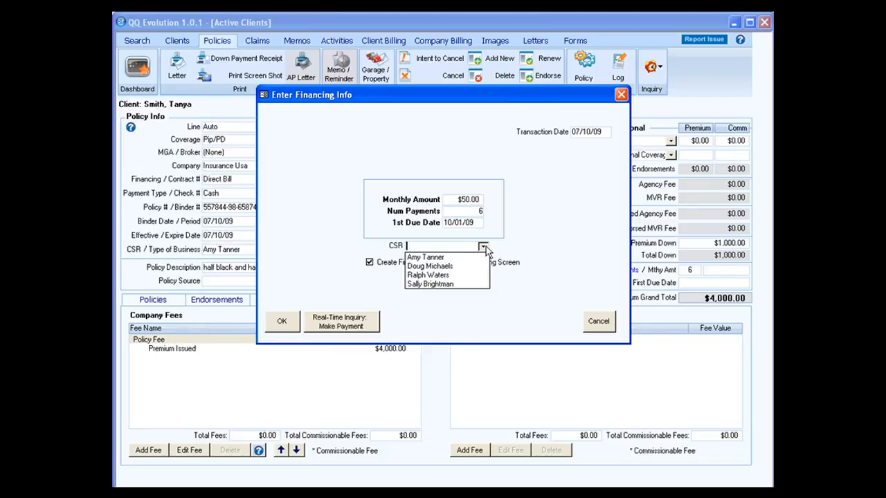
{"action": "left_click", "coordinate": [443, 267]}
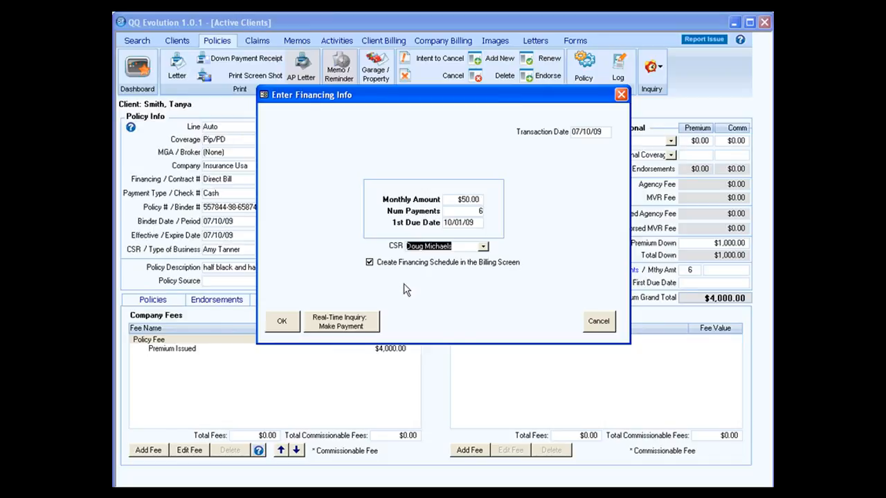
{"action": "left_click", "coordinate": [370, 262]}
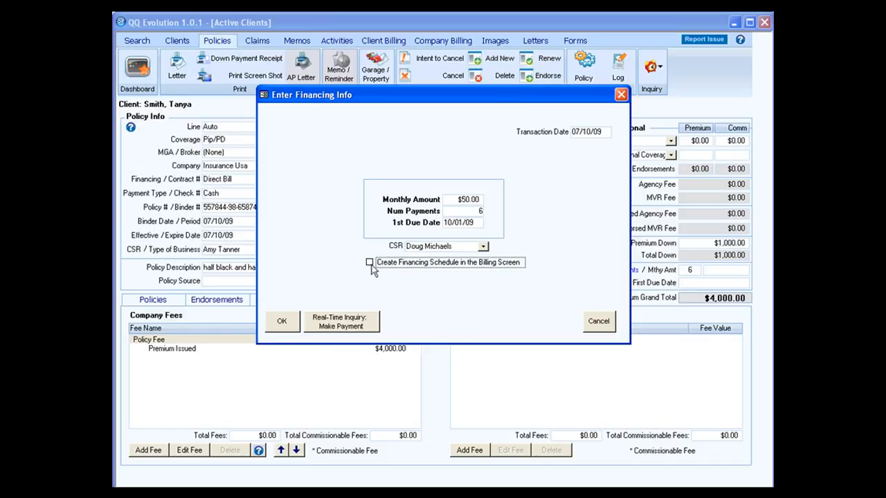
{"action": "left_click", "coordinate": [287, 321]}
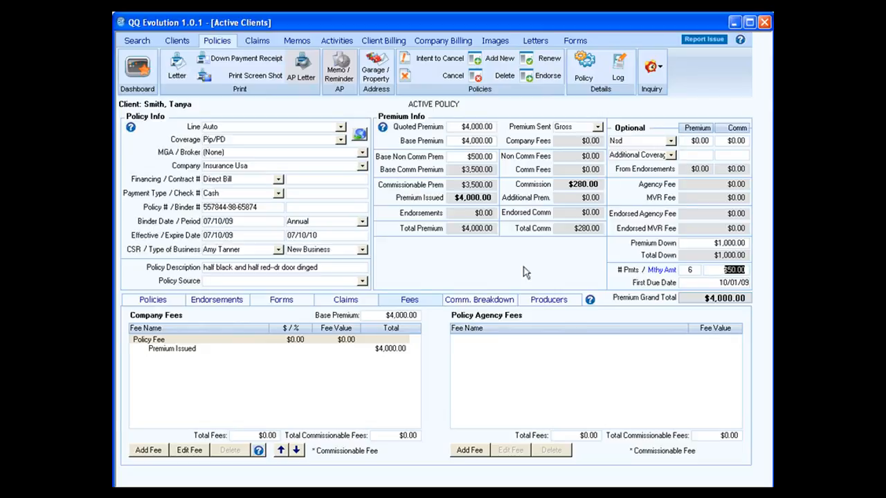
{"action": "key", "text": "Tab"}
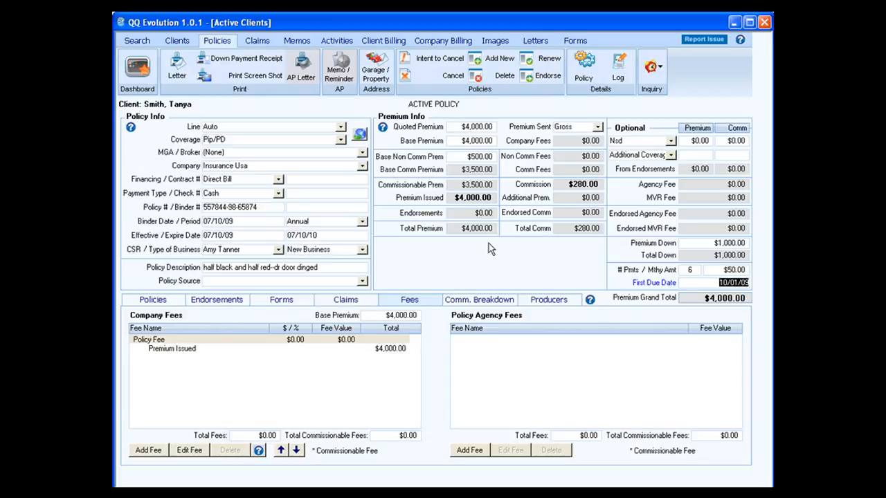
Step: Review the Comp/Coll policy, then return to the Pip/PD policy's Endorsements list
{"action": "left_click", "coordinate": [178, 302]}
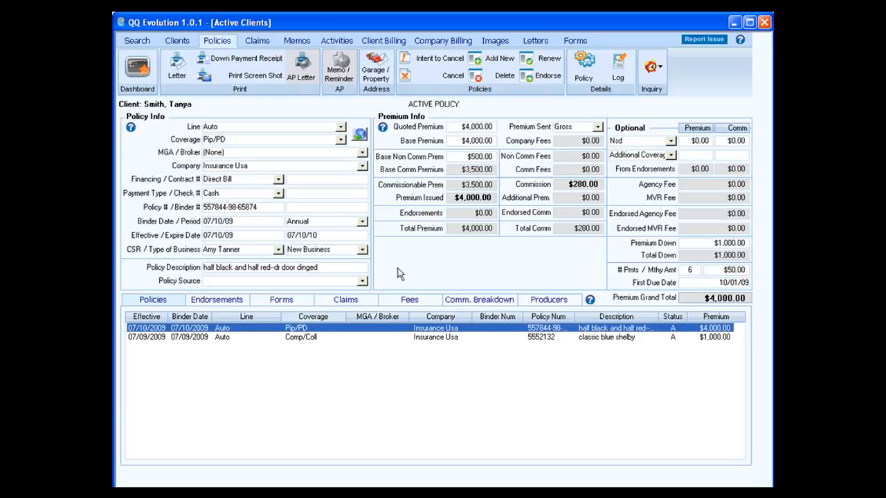
{"action": "left_click", "coordinate": [314, 338]}
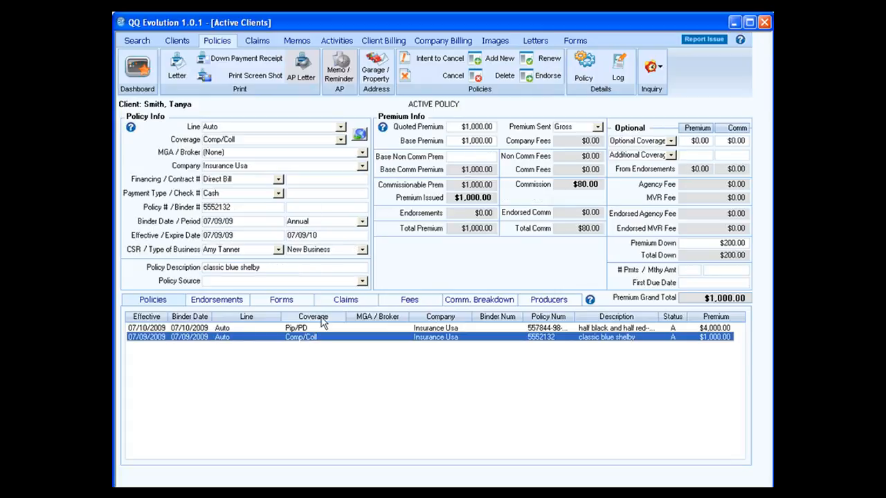
{"action": "key", "text": "Up"}
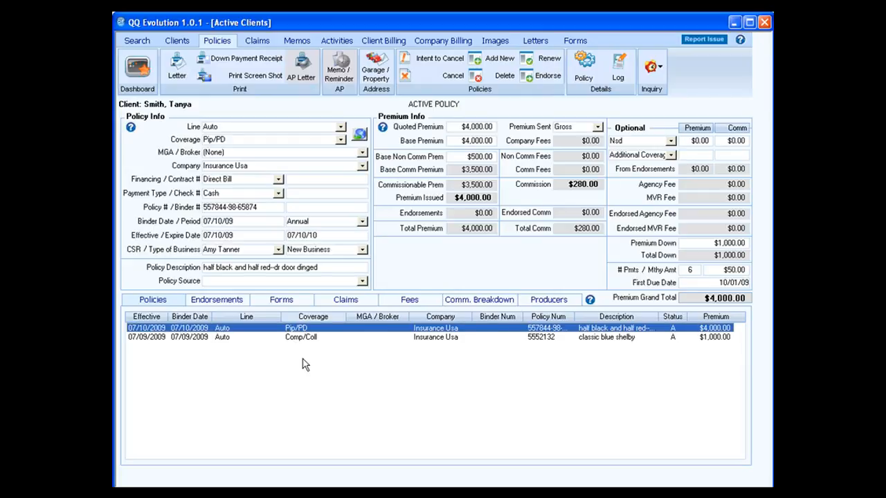
{"action": "left_click", "coordinate": [220, 304]}
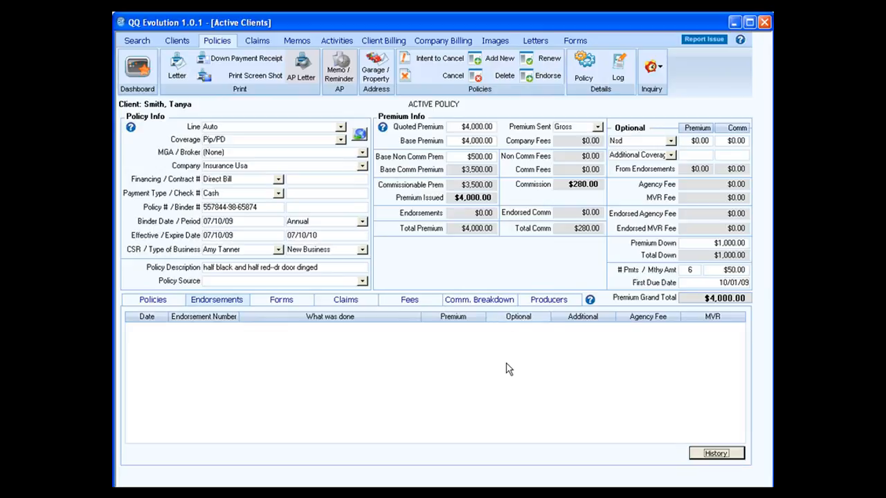
Step: Show the Pip/PD policy's Forms tab
{"action": "left_click", "coordinate": [290, 304]}
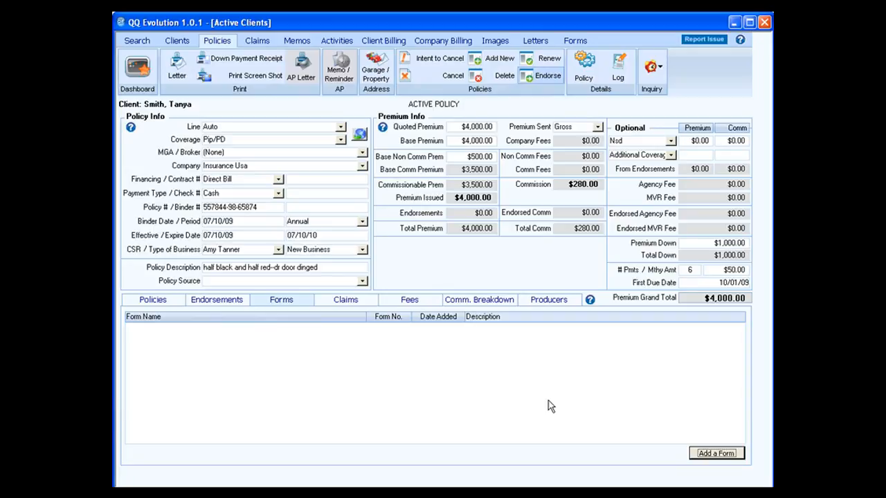
Step: Add a new form, toggling the state filter from FL back to all states, and choose Auto Quote (Generic)
{"action": "left_click", "coordinate": [717, 457]}
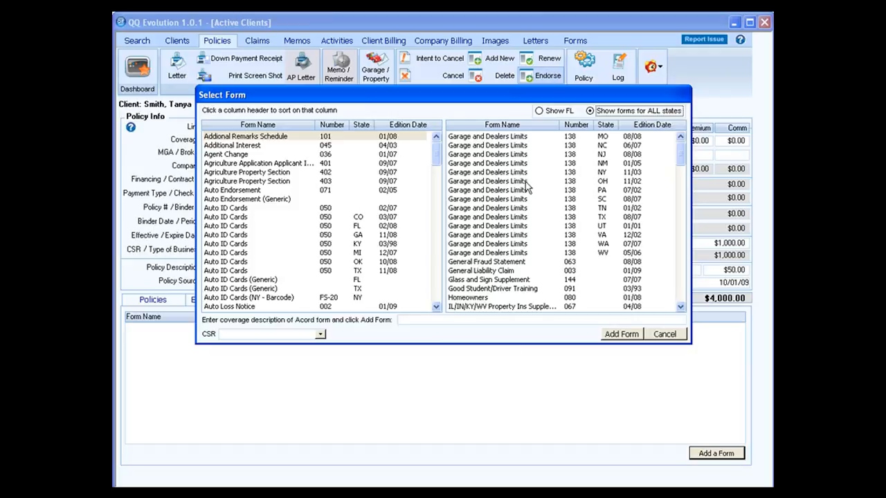
{"action": "left_click", "coordinate": [553, 113]}
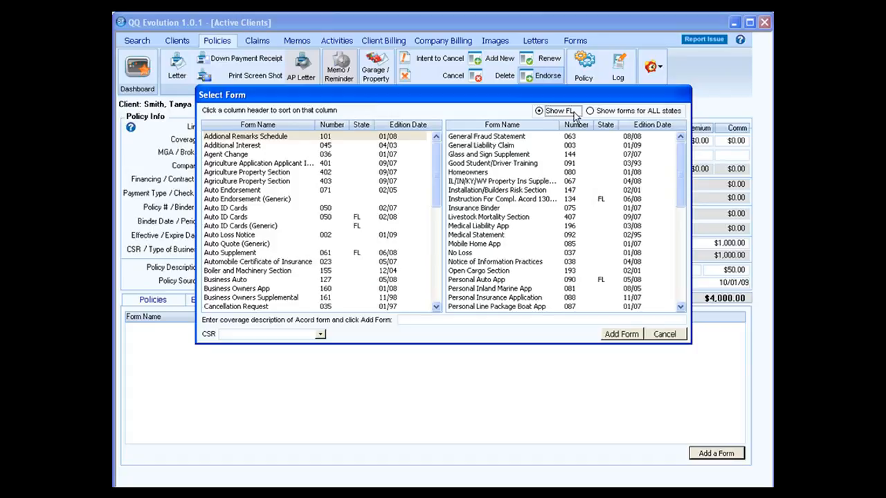
{"action": "left_click", "coordinate": [598, 113]}
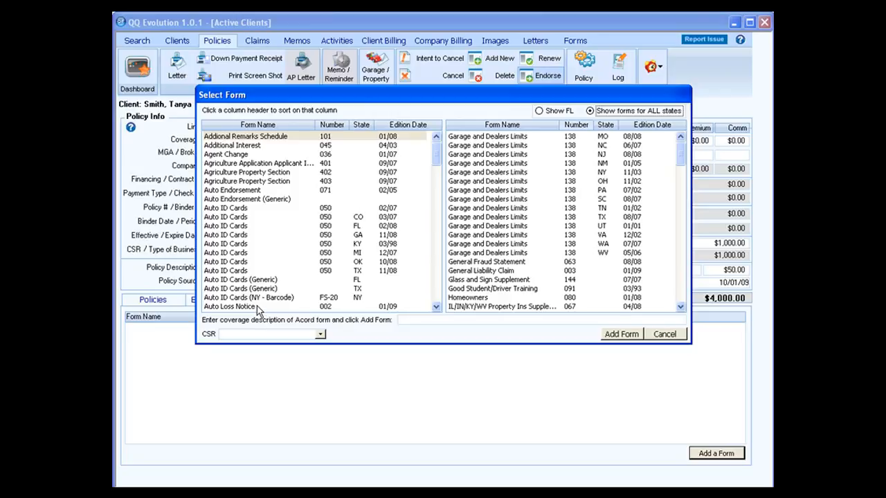
{"action": "left_click", "coordinate": [436, 309]}
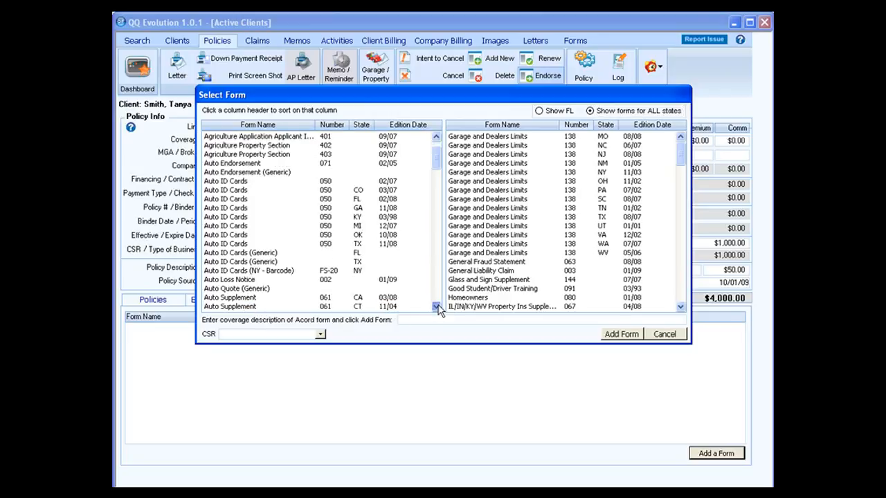
{"action": "left_click", "coordinate": [436, 309]}
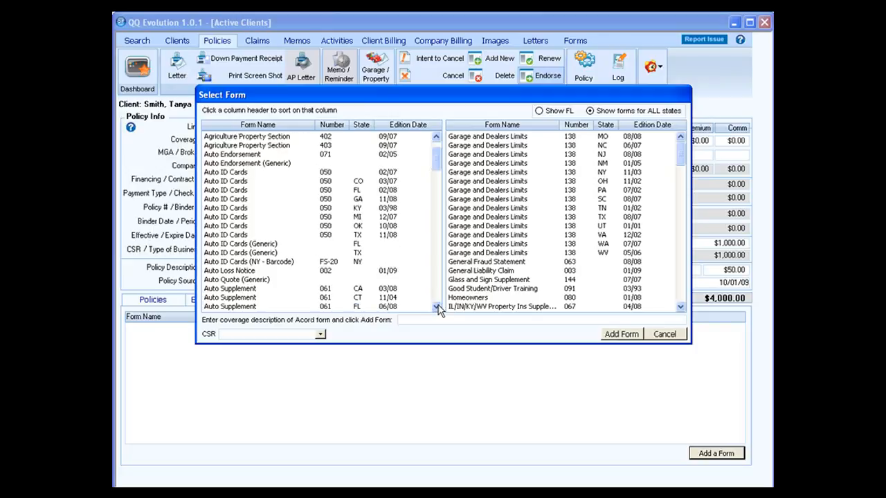
{"action": "double_click", "coordinate": [262, 283]}
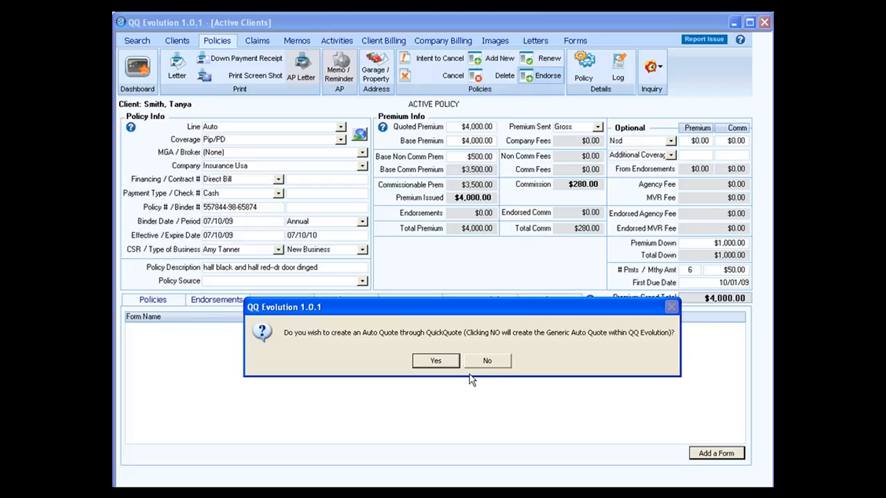
Step: Use the generic quote and enter occupation 'porgrammer' plus the driver's licence number
{"action": "left_click", "coordinate": [489, 364]}
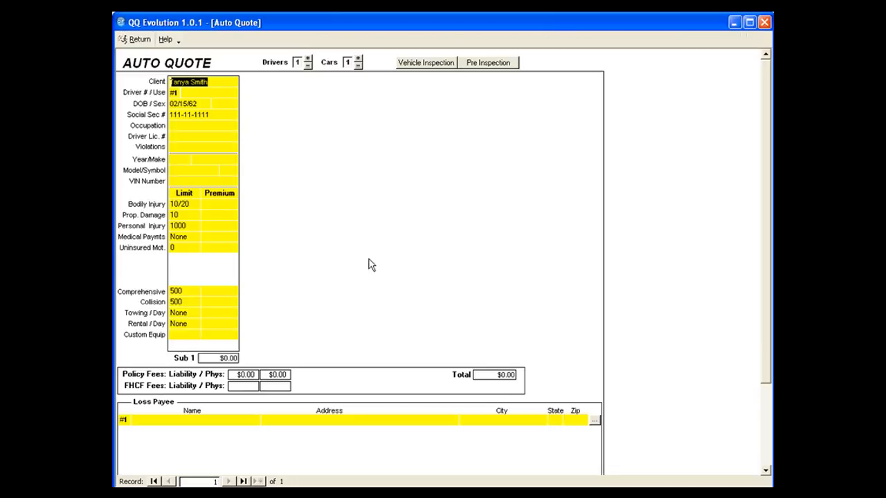
{"action": "left_click", "coordinate": [185, 126]}
{"action": "type", "text": "porgrammer"}
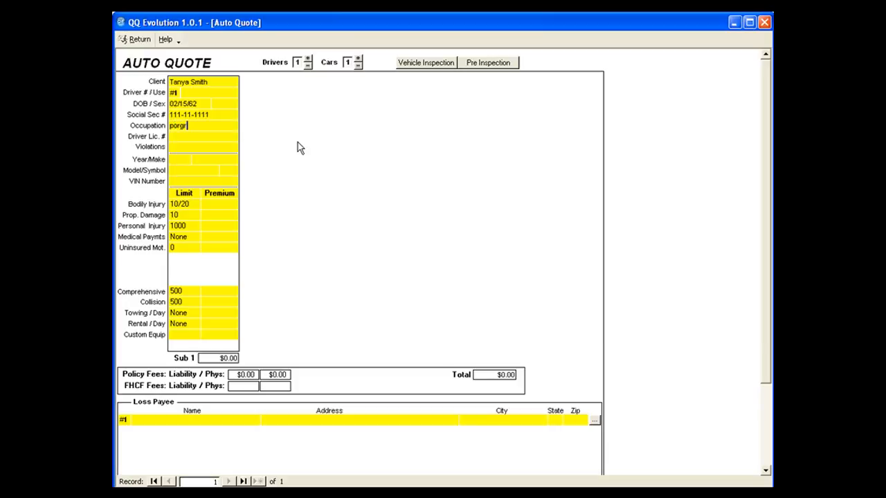
{"action": "key", "text": "Tab"}
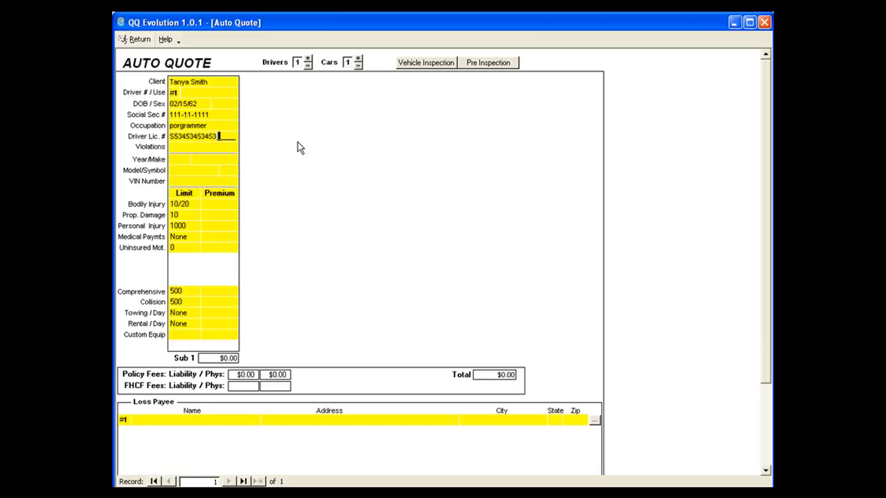
{"action": "key", "text": "Tab"}
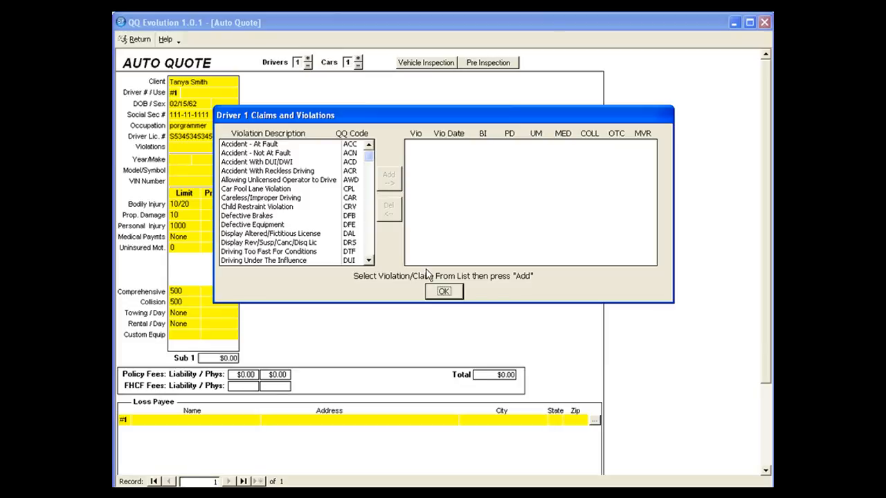
Step: Skip violations and select a 2008 CHEVY Aveo LS with VIN KL1TD666
{"action": "left_click", "coordinate": [446, 295]}
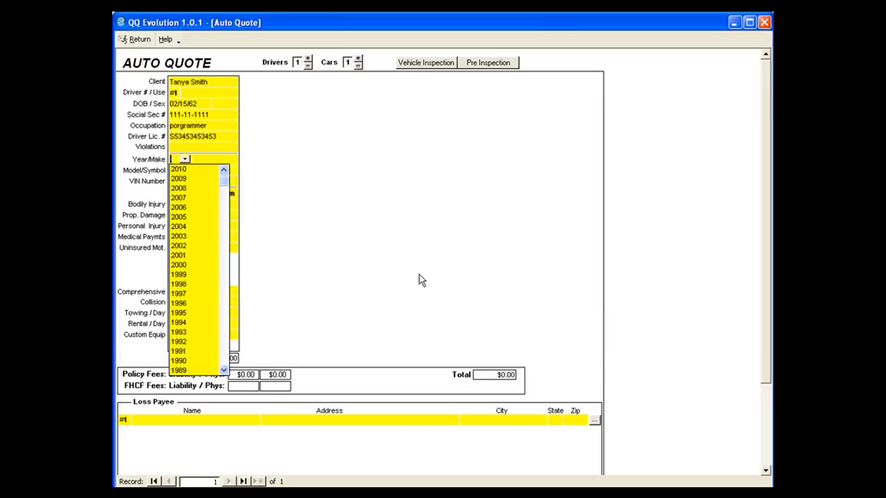
{"action": "left_click", "coordinate": [206, 191]}
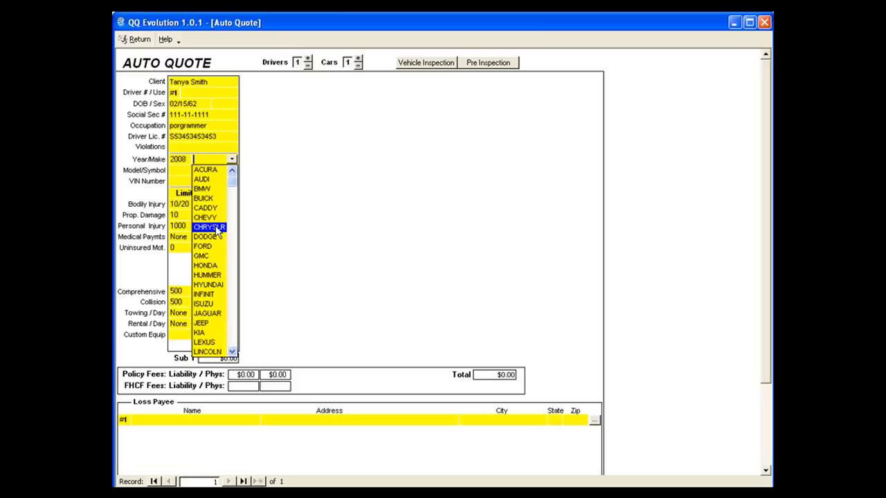
{"action": "left_click", "coordinate": [208, 218]}
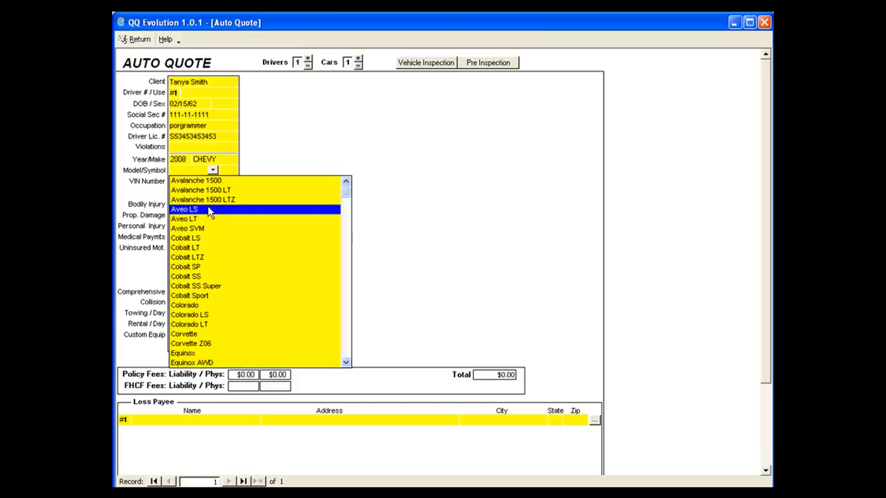
{"action": "left_click", "coordinate": [207, 212]}
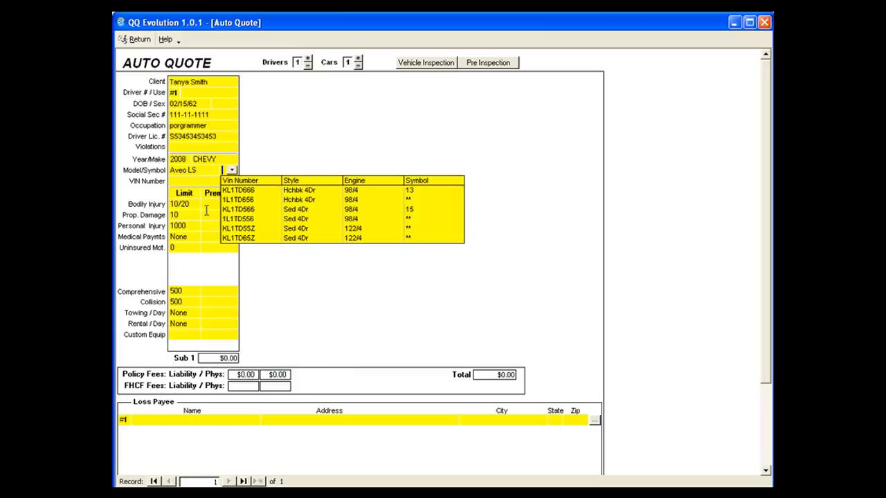
{"action": "left_click", "coordinate": [270, 190]}
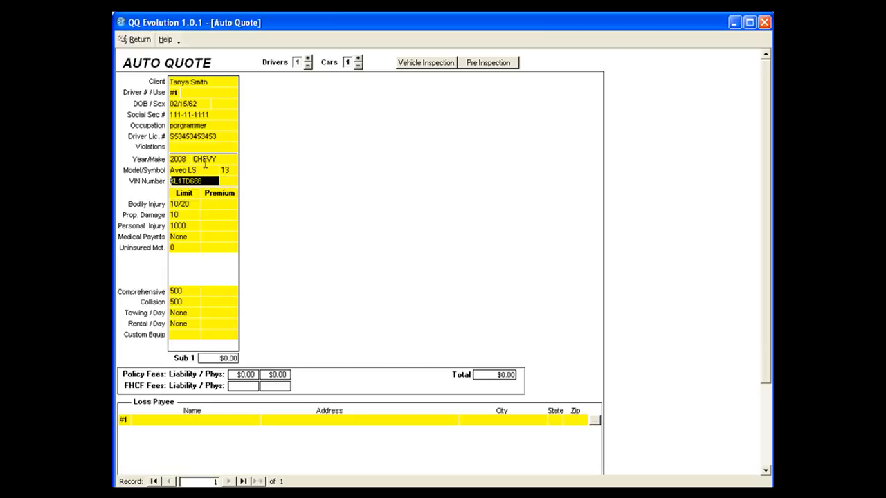
Step: Correct the occupation spelling to 'programmer'
{"action": "left_click", "coordinate": [182, 125]}
{"action": "key", "text": "BackSpace"}
{"action": "key", "text": "BackSpace"}
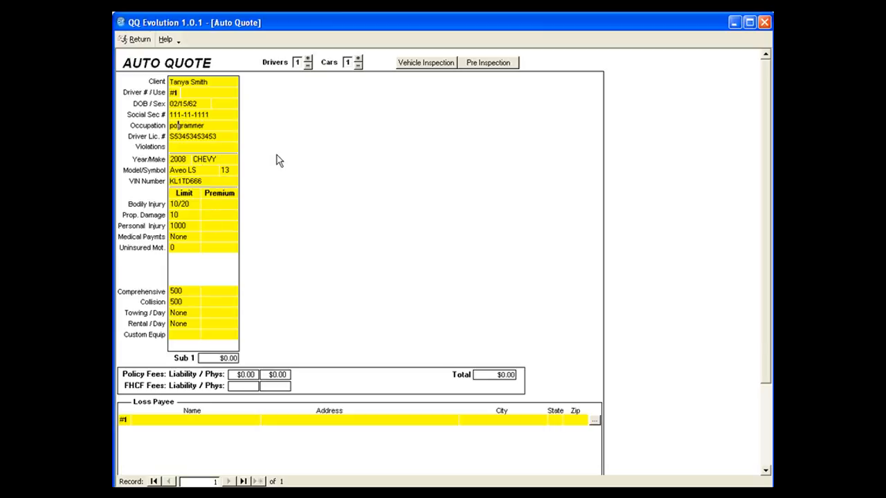
{"action": "type", "text": "ro"}
Step: Return the quote, verify the 2008 CHEVY entry in the client's forms, and reopen it from the policy
{"action": "left_click", "coordinate": [140, 40]}
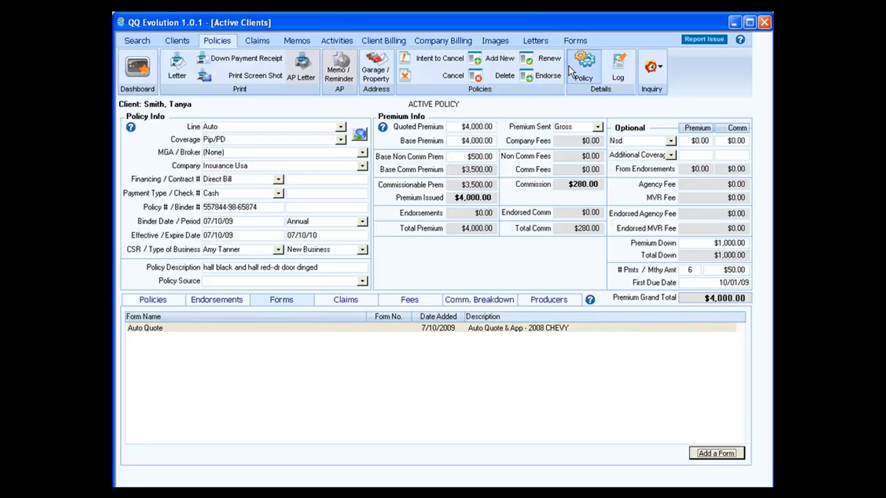
{"action": "left_click", "coordinate": [576, 41]}
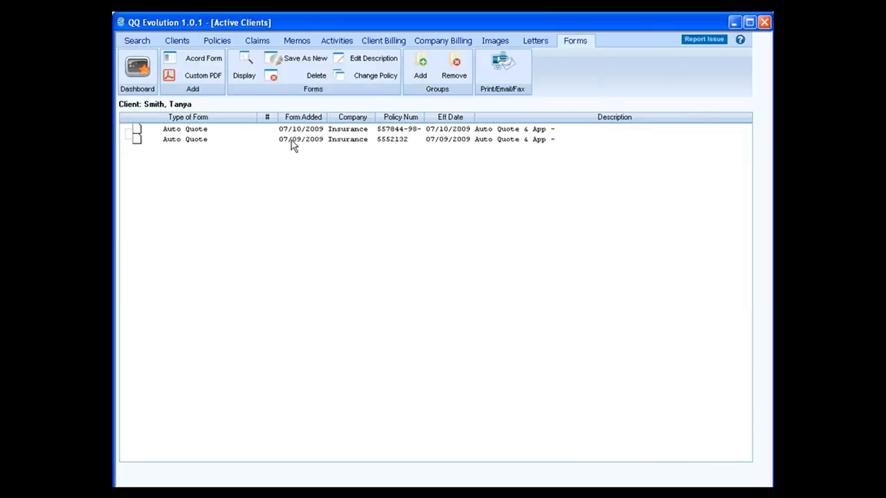
{"action": "left_click", "coordinate": [294, 133]}
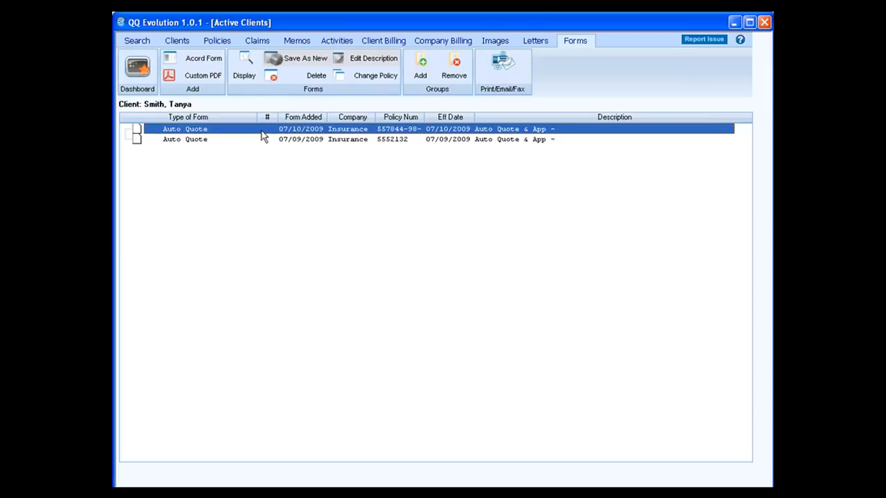
{"action": "left_click", "coordinate": [216, 43]}
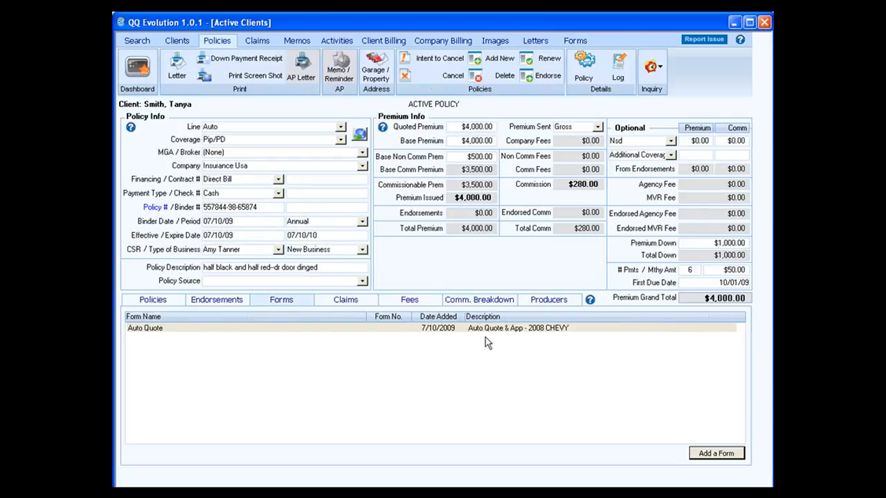
{"action": "left_click", "coordinate": [483, 329]}
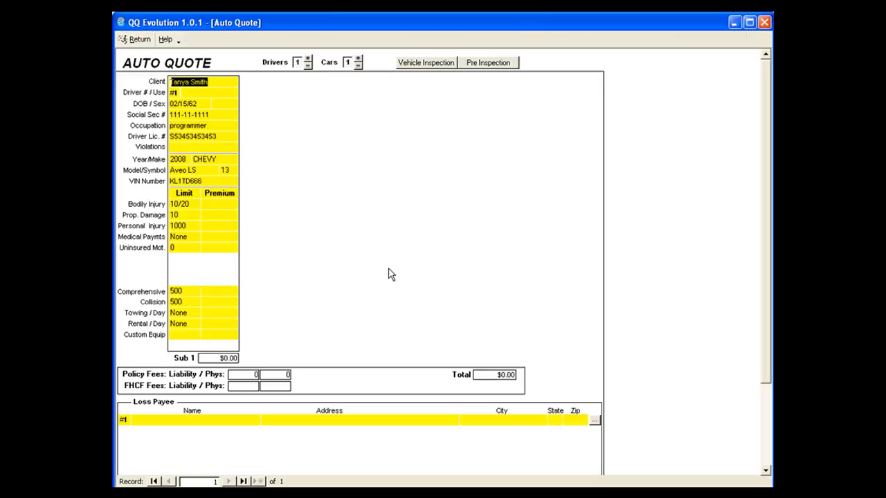
Step: Close the Auto Quote and show the policy's Claims tab, which lists no claims
{"action": "left_click", "coordinate": [137, 41]}
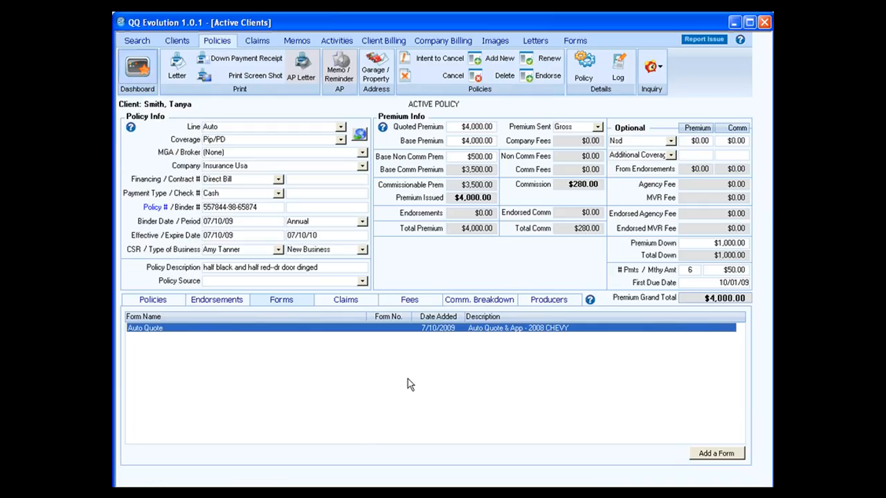
{"action": "left_click", "coordinate": [350, 302]}
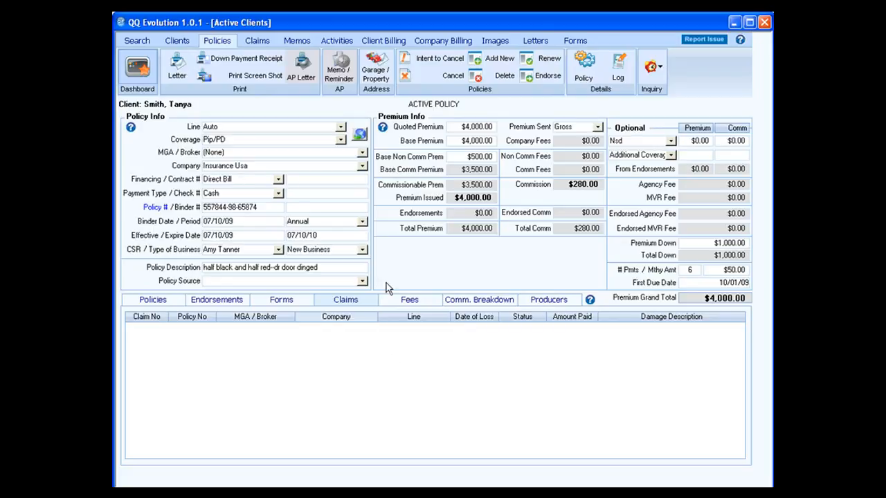
Step: Check the claims of the current and third clients, declining each new-claim prompt
{"action": "left_click", "coordinate": [147, 42]}
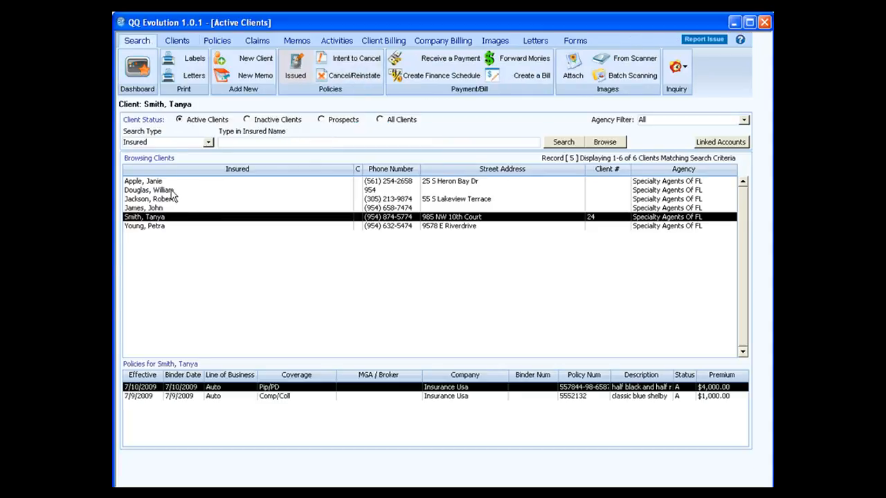
{"action": "left_click", "coordinate": [257, 41]}
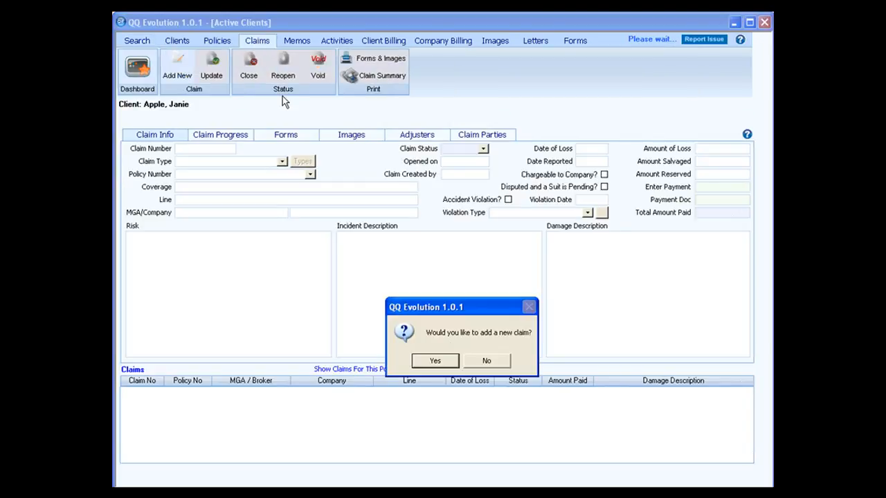
{"action": "left_click", "coordinate": [470, 359]}
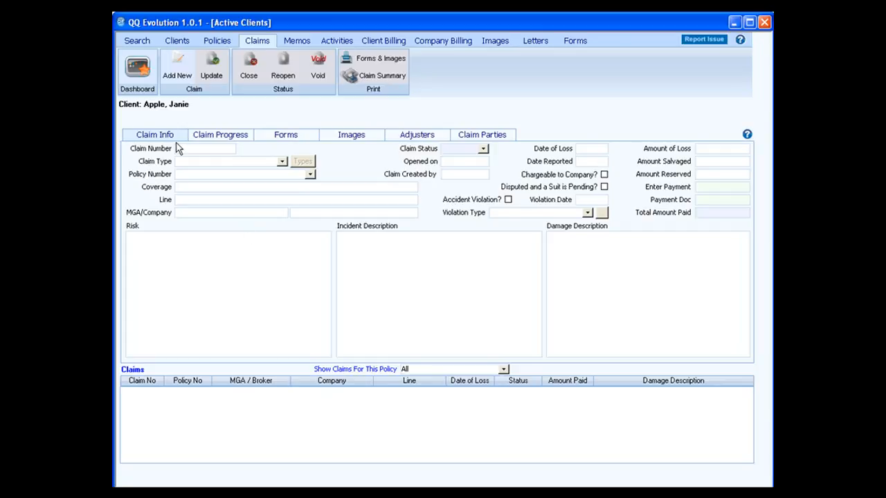
{"action": "left_click", "coordinate": [137, 40]}
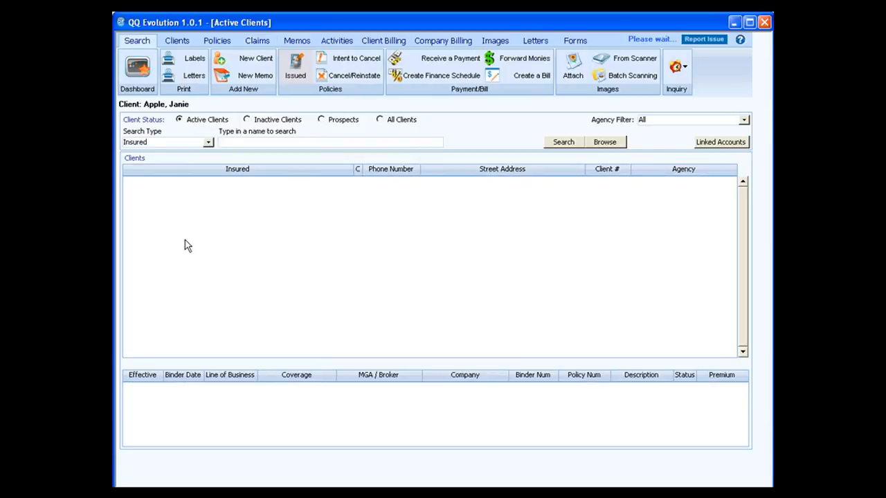
{"action": "left_click", "coordinate": [166, 200]}
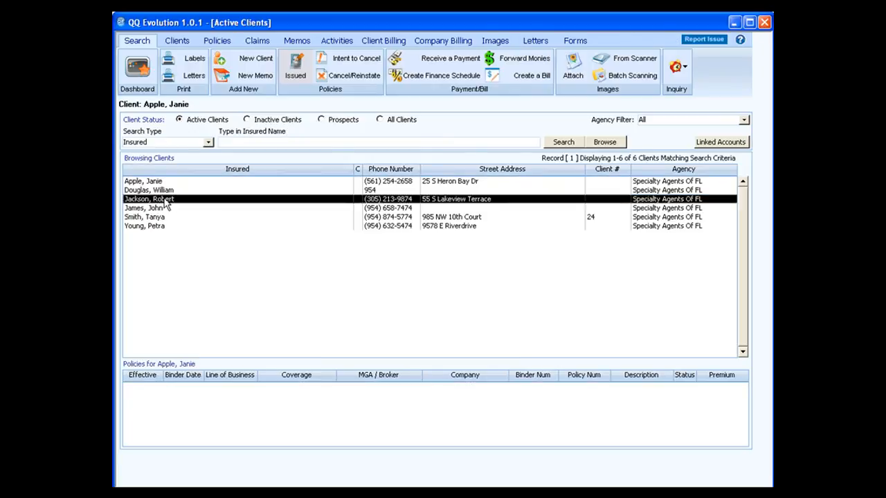
{"action": "left_click", "coordinate": [258, 40]}
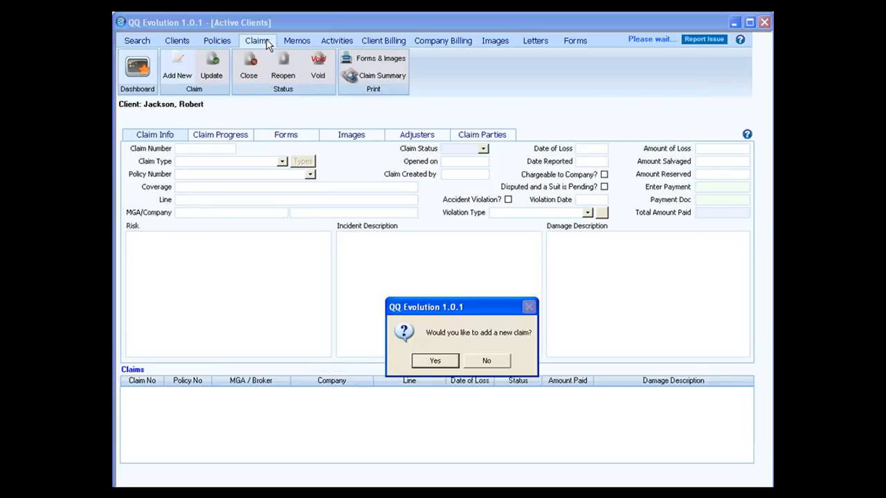
{"action": "left_click", "coordinate": [486, 361]}
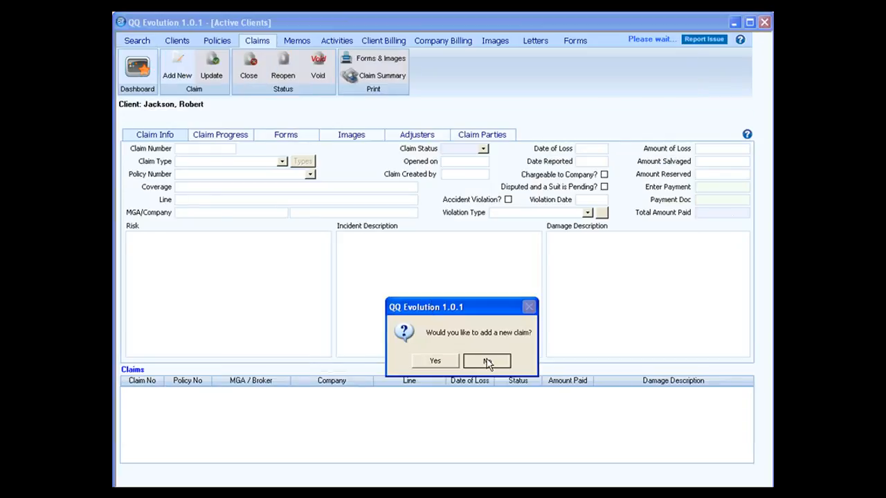
Step: Check the last client's claims, declining the new-claim prompt
{"action": "left_click", "coordinate": [140, 43]}
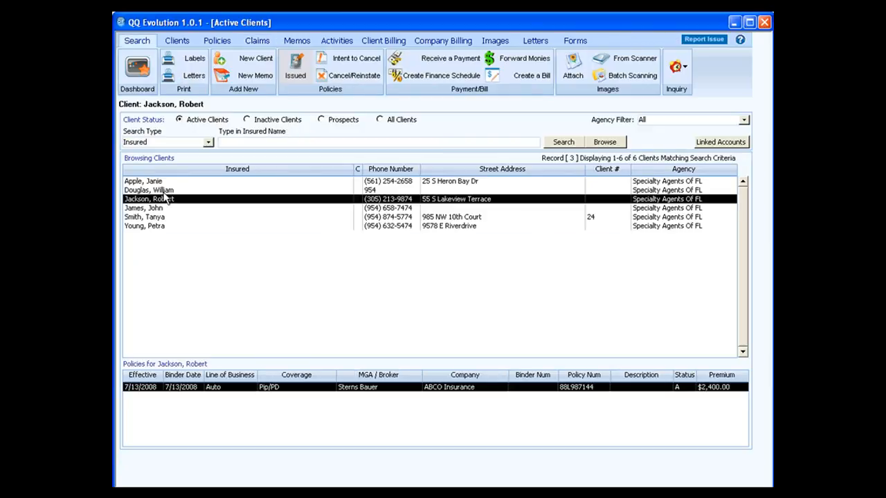
{"action": "left_click", "coordinate": [165, 192]}
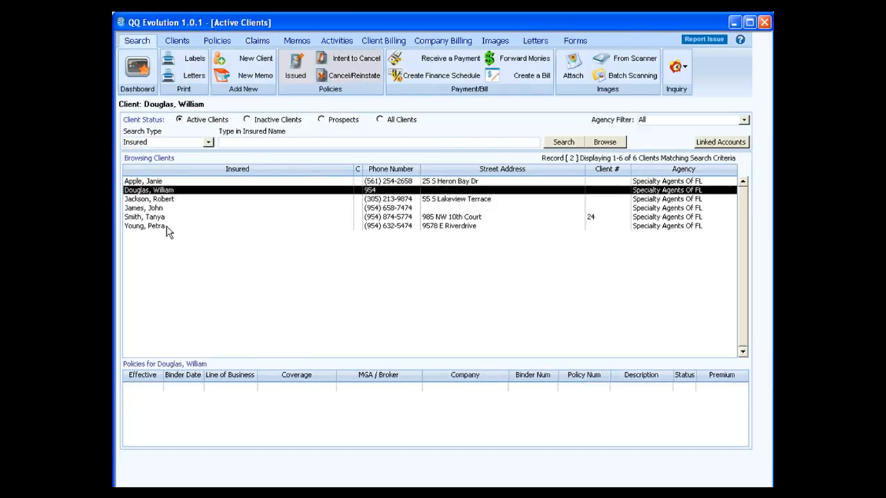
{"action": "left_click", "coordinate": [167, 228]}
{"action": "left_click", "coordinate": [270, 43]}
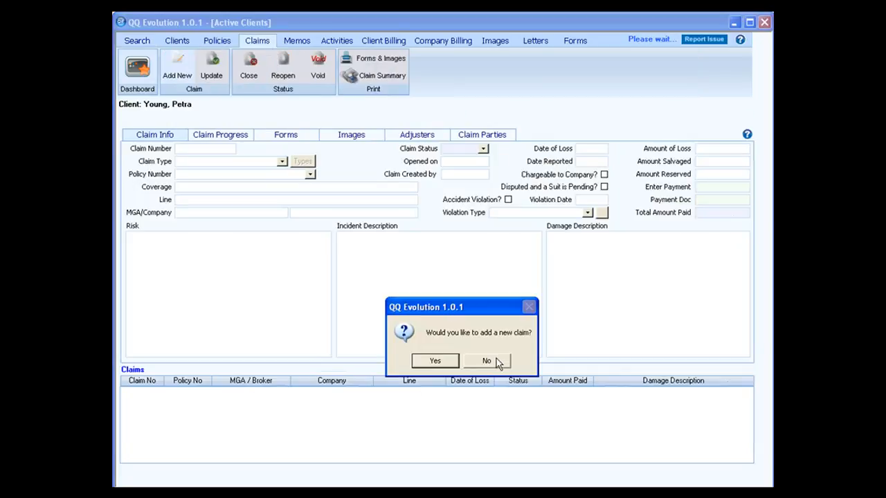
{"action": "left_click", "coordinate": [496, 361]}
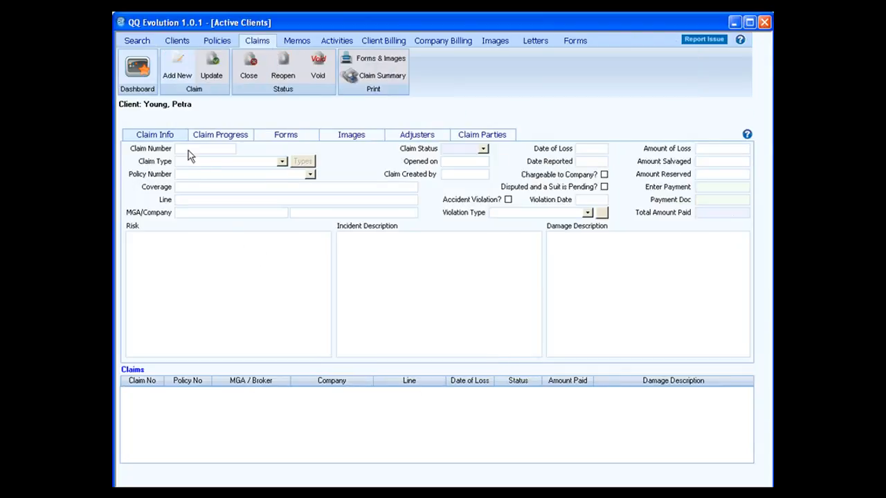
Step: Select the other client and show her open Windshield / Glass Breakage auto claim
{"action": "left_click", "coordinate": [140, 41]}
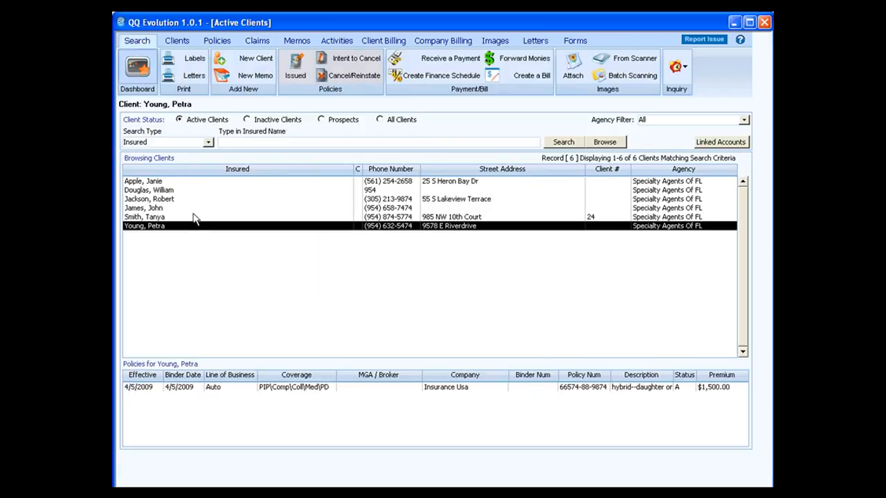
{"action": "left_click", "coordinate": [193, 217]}
{"action": "left_click", "coordinate": [253, 41]}
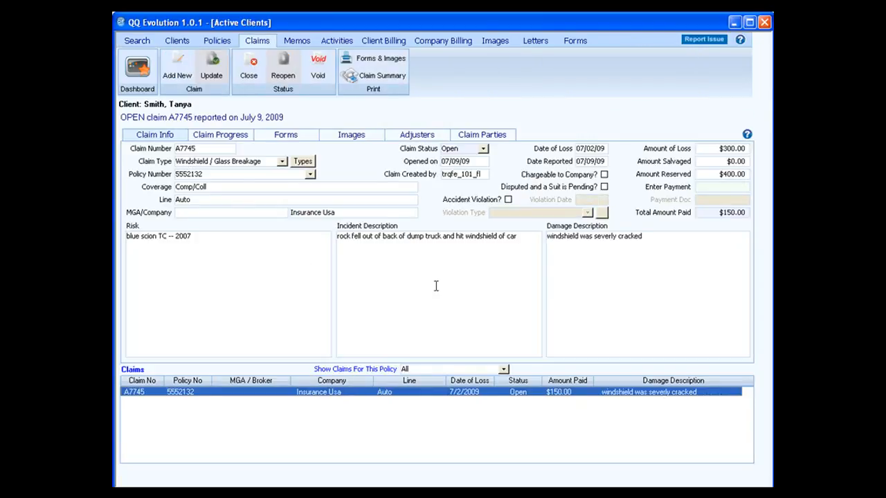
Step: List the client's policies and view claims on the 07/09/2009 Comp/Coll policy
{"action": "left_click", "coordinate": [221, 42]}
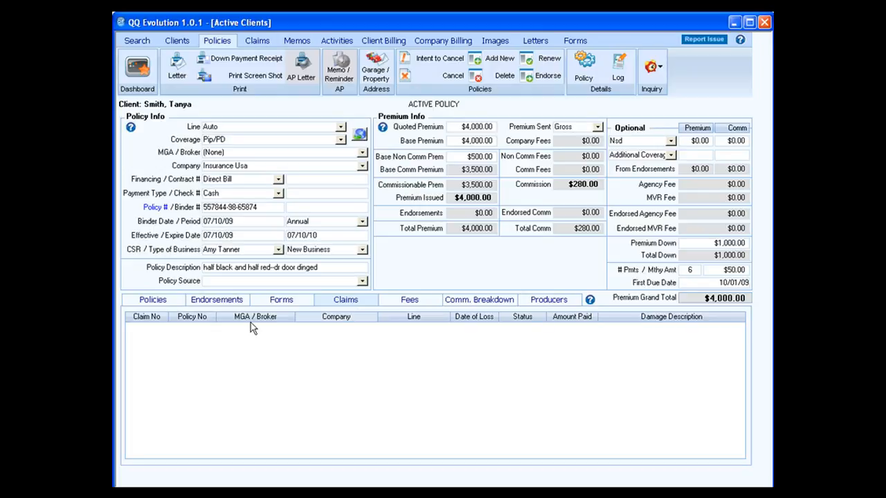
{"action": "left_click", "coordinate": [163, 302]}
{"action": "left_click", "coordinate": [304, 338]}
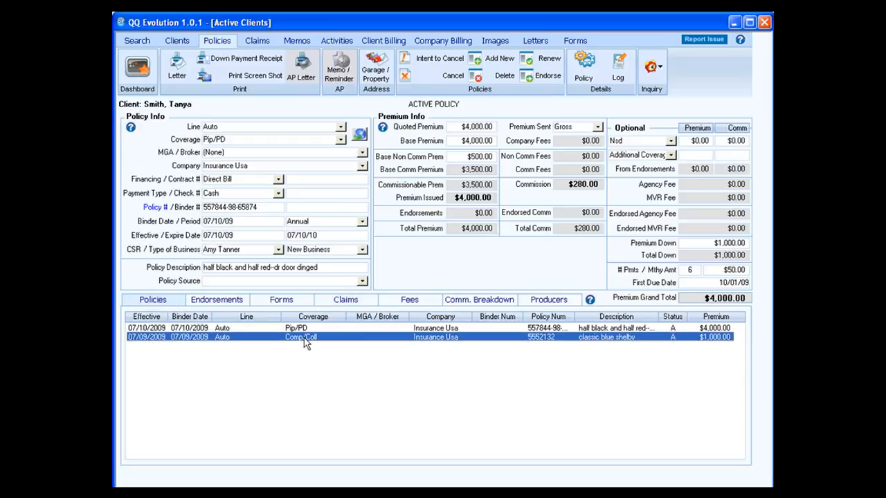
{"action": "left_click", "coordinate": [344, 302]}
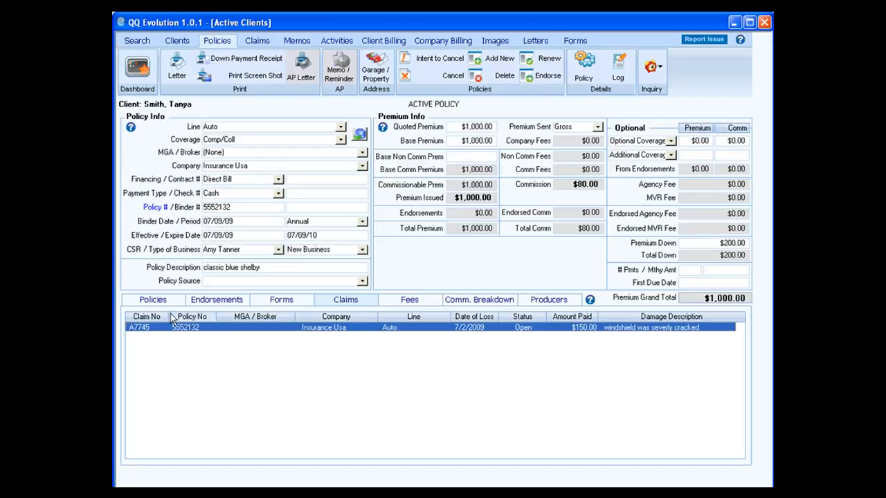
Step: Switch back to the $4,000 Pip/PD policy and show its fees, totalling $0.00
{"action": "left_click", "coordinate": [153, 300]}
{"action": "left_click", "coordinate": [179, 330]}
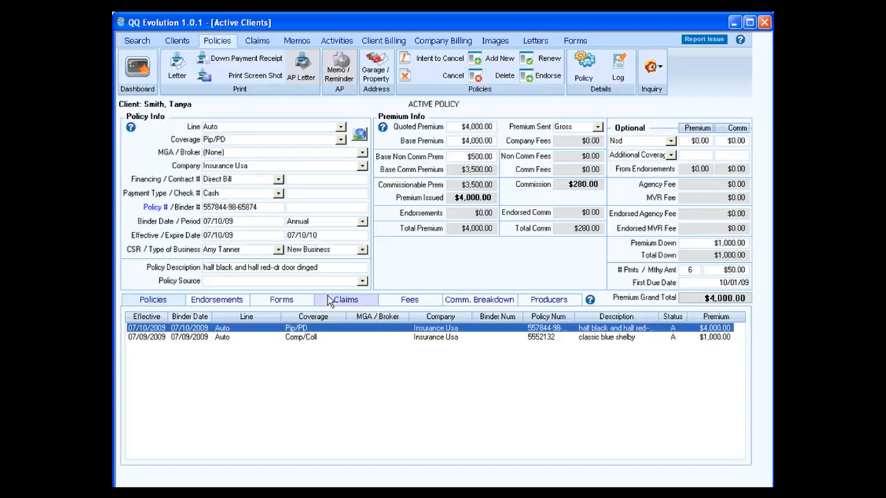
{"action": "left_click", "coordinate": [336, 300]}
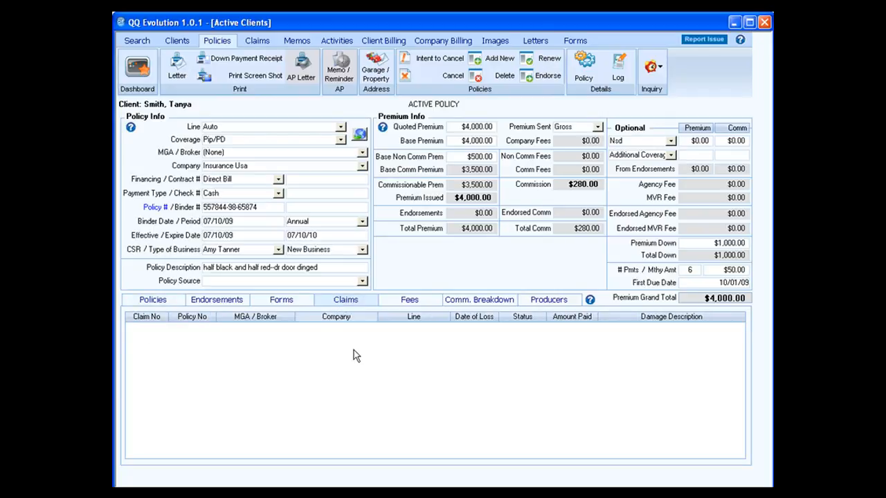
{"action": "left_click", "coordinate": [410, 301]}
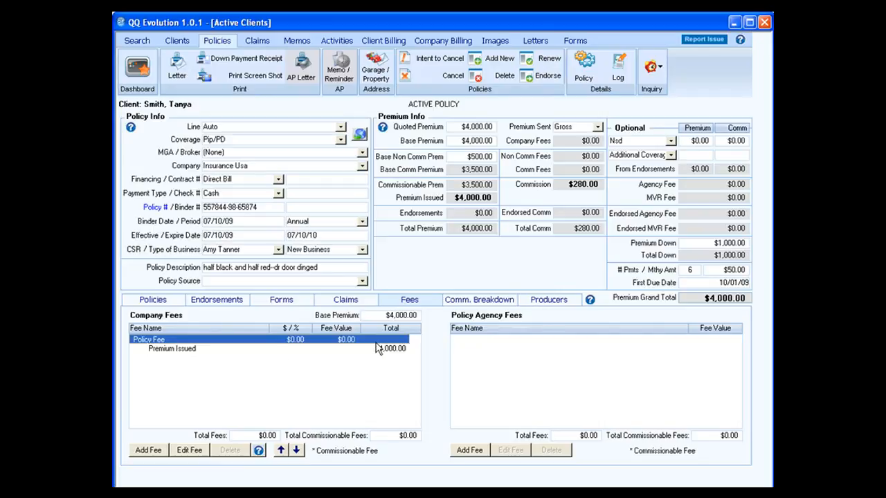
Step: Add a 6% Tax Rate company fee of $240, bringing Premium Issued to $4,240.00
{"action": "left_click", "coordinate": [189, 451]}
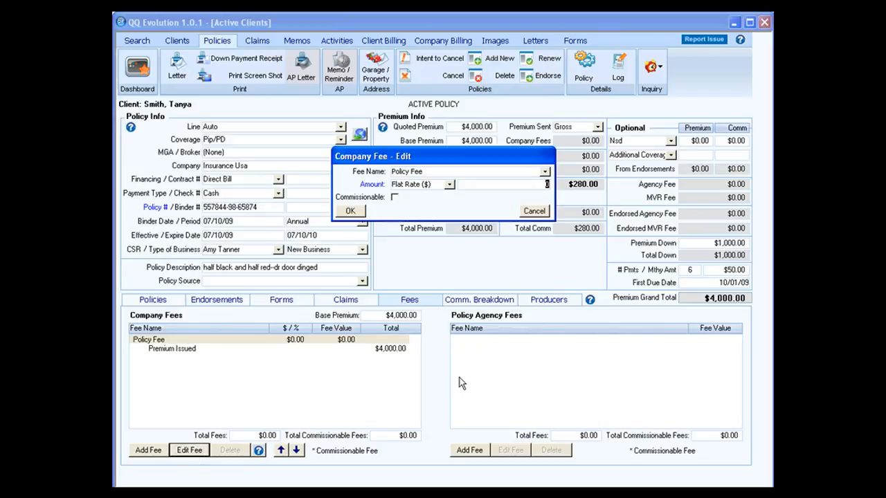
{"action": "left_click", "coordinate": [532, 213]}
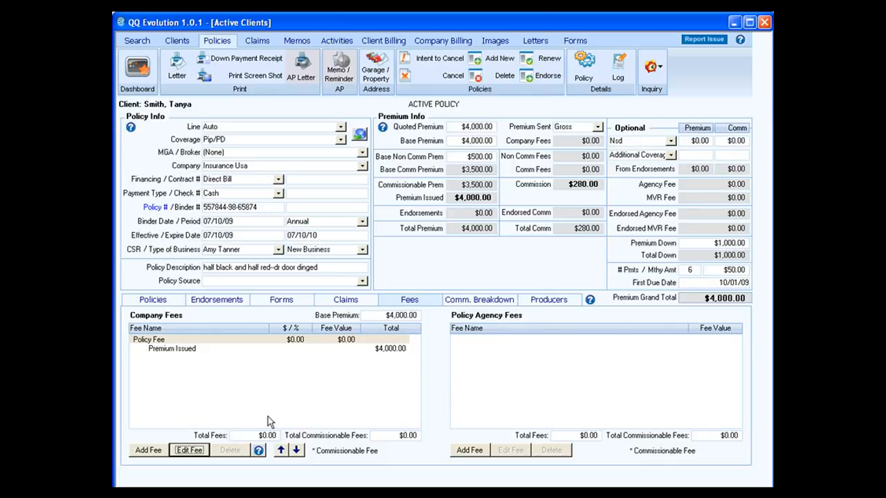
{"action": "left_click", "coordinate": [160, 452]}
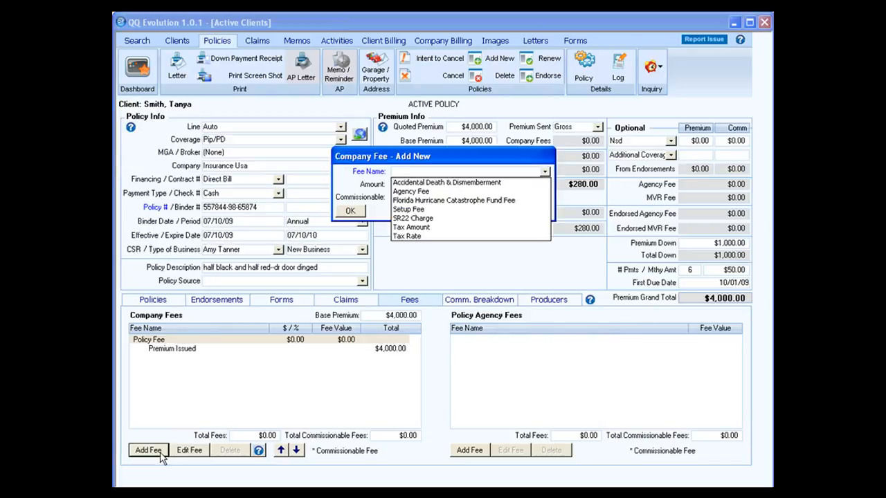
{"action": "left_click", "coordinate": [426, 236]}
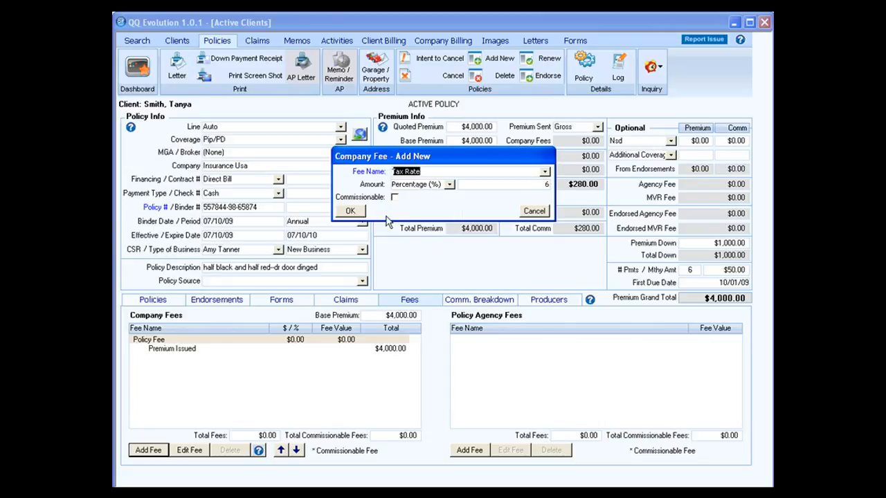
{"action": "left_click", "coordinate": [352, 211]}
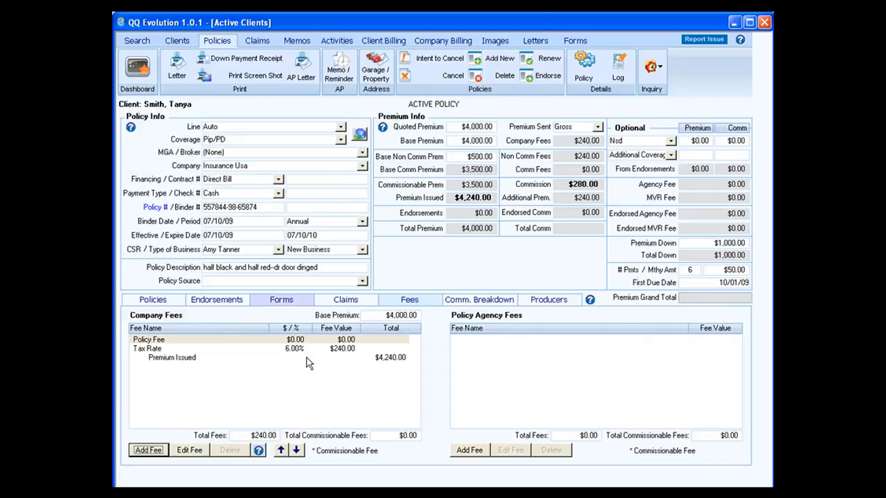
{"action": "left_click", "coordinate": [300, 350]}
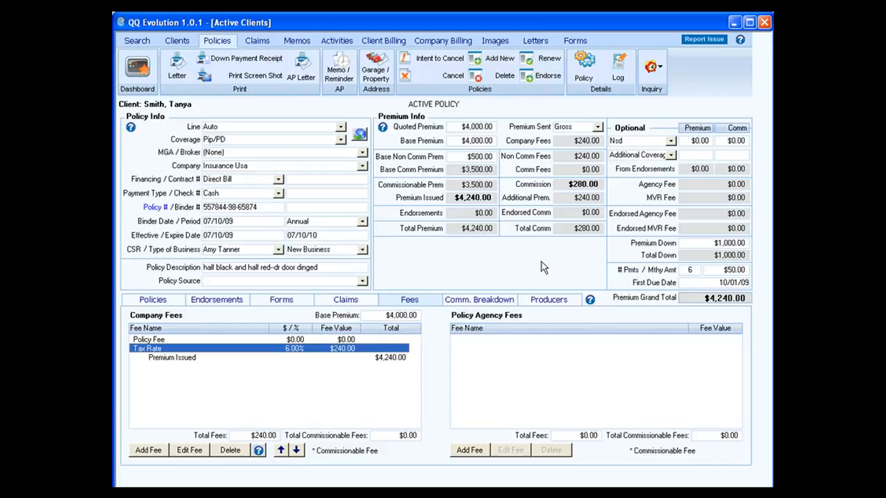
{"action": "left_click", "coordinate": [406, 357]}
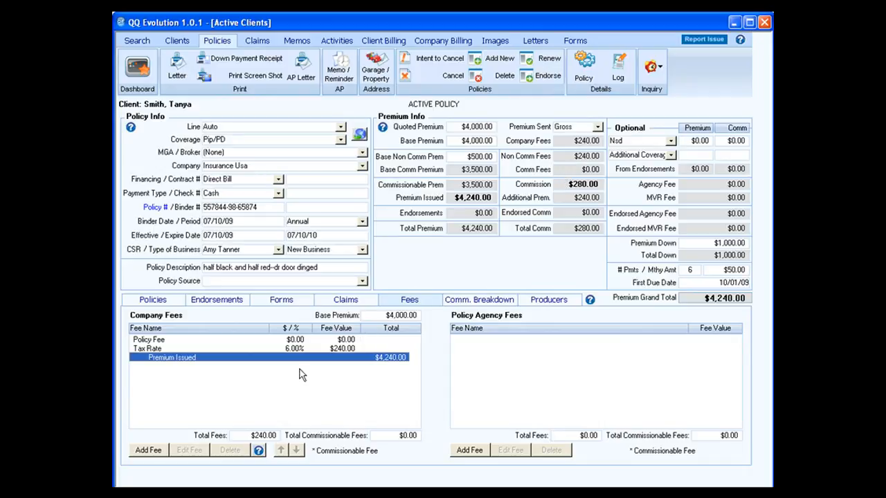
{"action": "left_click", "coordinate": [163, 451]}
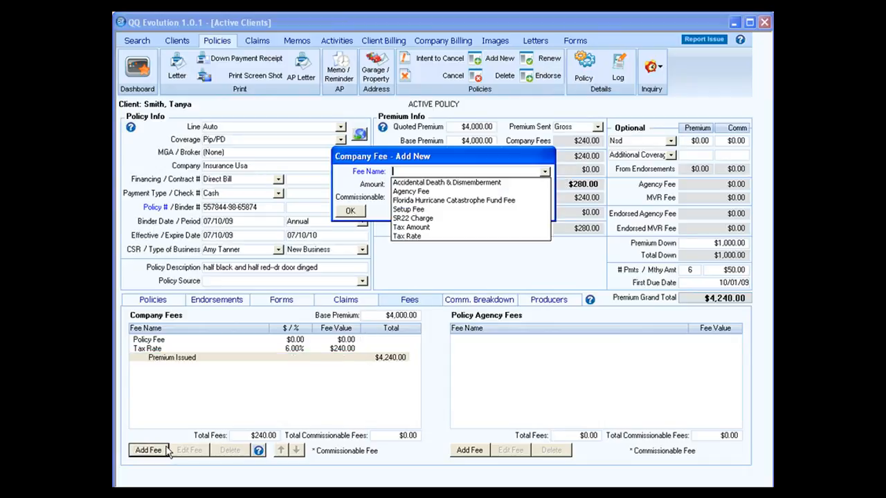
{"action": "left_click", "coordinate": [429, 209]}
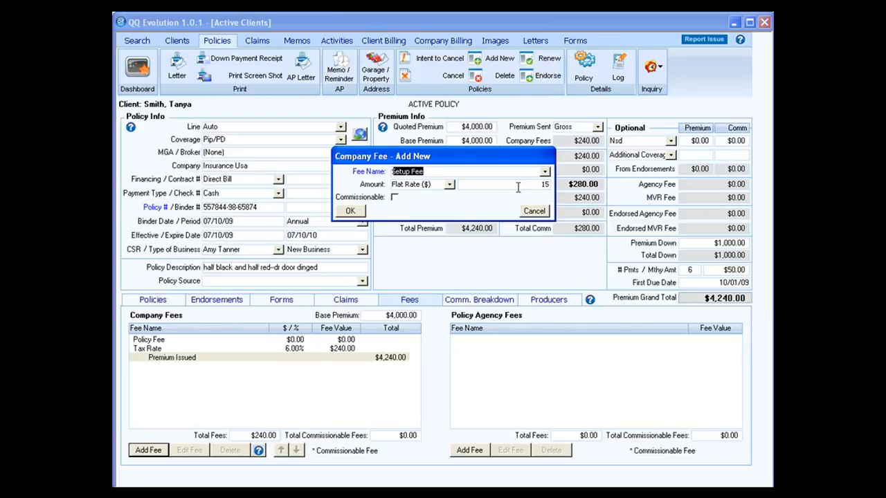
{"action": "left_click", "coordinate": [395, 197]}
{"action": "left_click", "coordinate": [349, 213]}
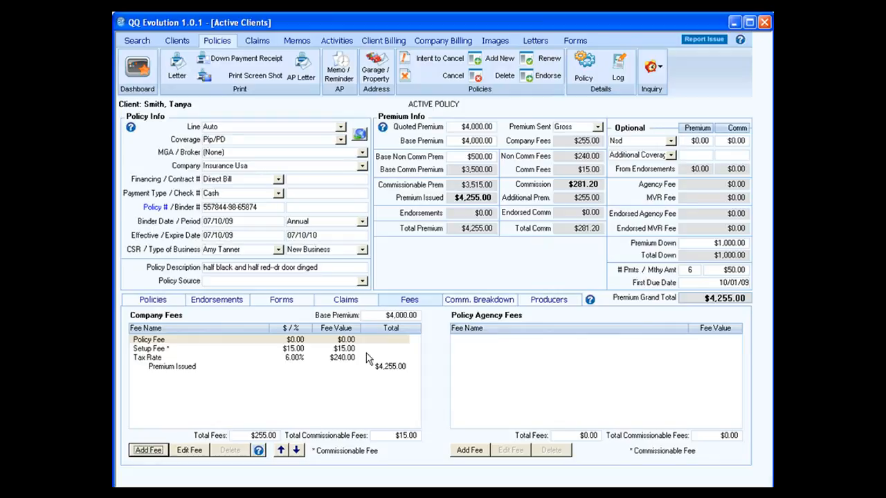
{"action": "left_click", "coordinate": [155, 349]}
{"action": "left_click", "coordinate": [231, 451]}
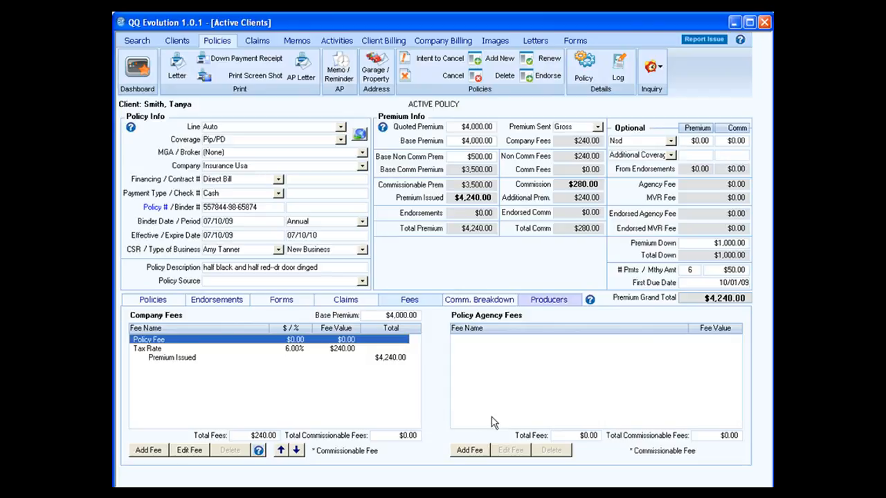
Step: Check the empty agency fees list, then show the $280 commission at 8% on $3,500
{"action": "left_click", "coordinate": [469, 450]}
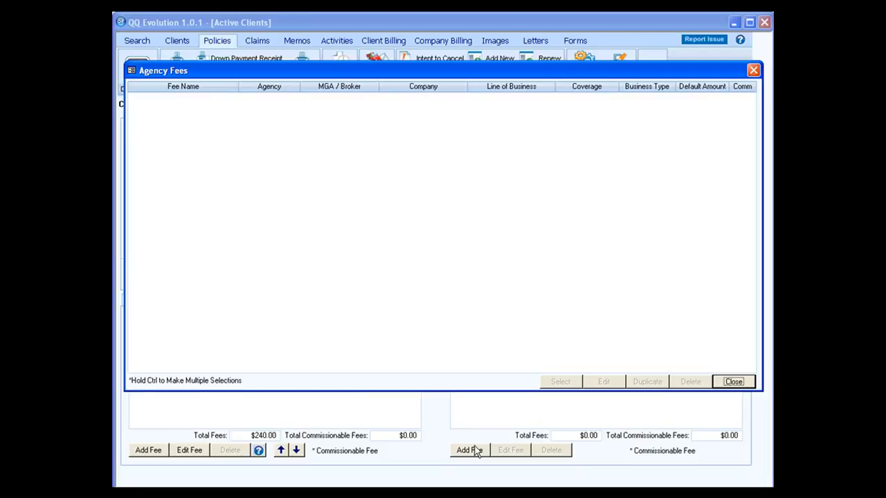
{"action": "left_click", "coordinate": [732, 383]}
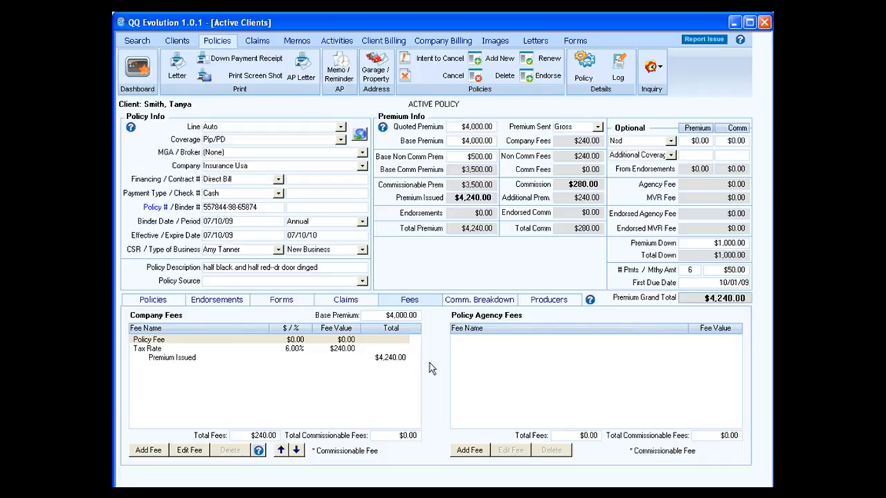
{"action": "left_click", "coordinate": [459, 304]}
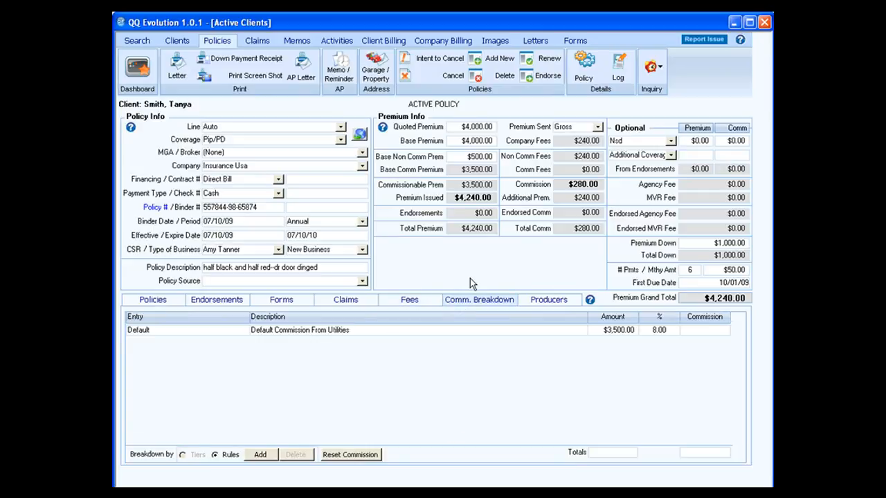
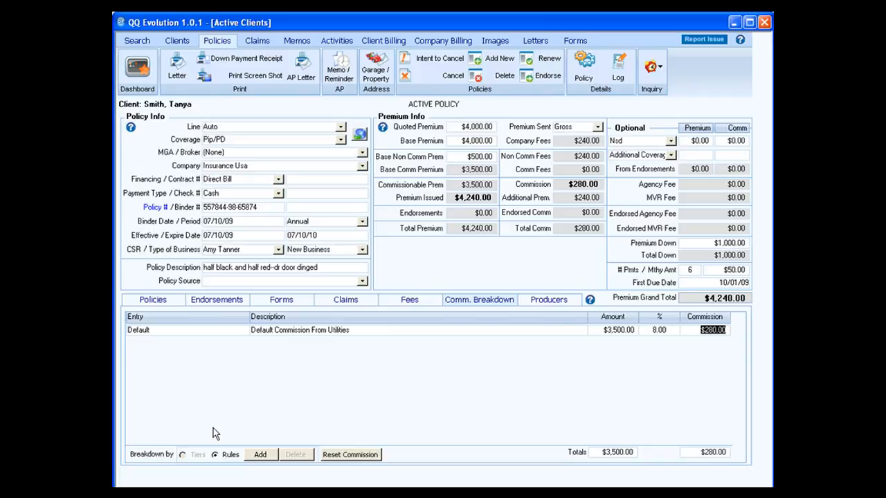
Step: Add a commission breakdown entry using the Over 65 rule from the three configured rules
{"action": "left_click", "coordinate": [197, 460]}
{"action": "left_click", "coordinate": [260, 454]}
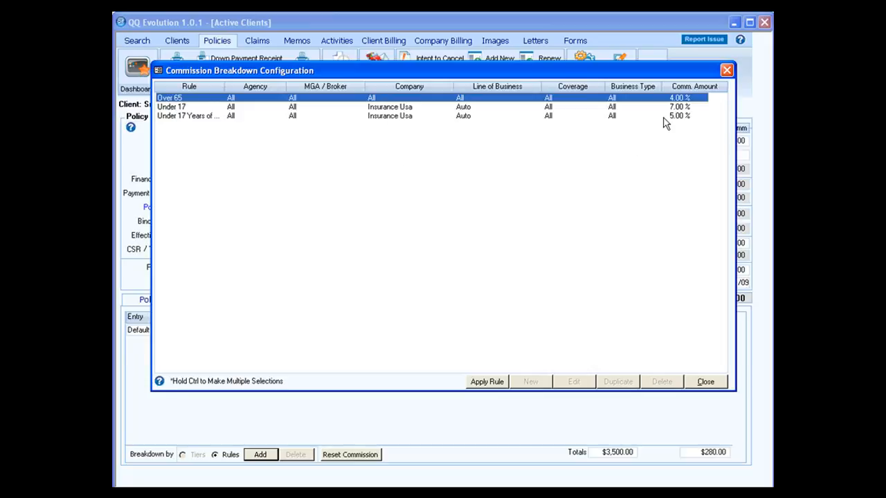
{"action": "left_click", "coordinate": [219, 118]}
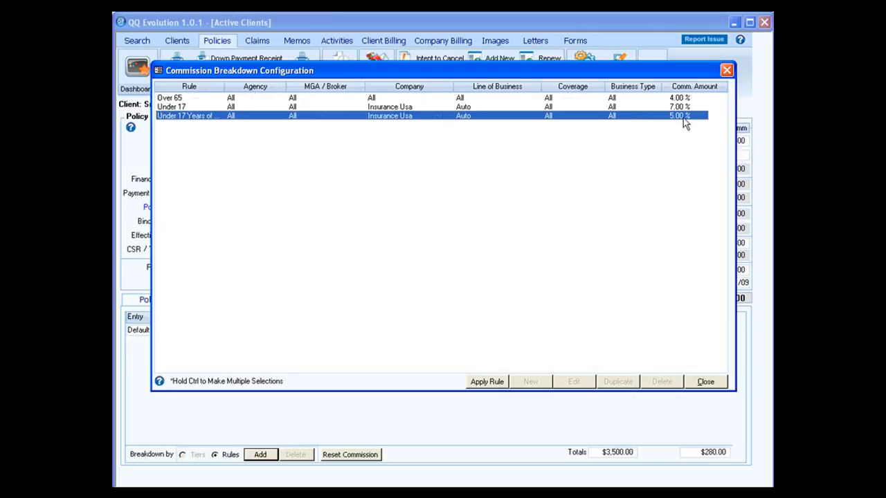
{"action": "left_click", "coordinate": [344, 100]}
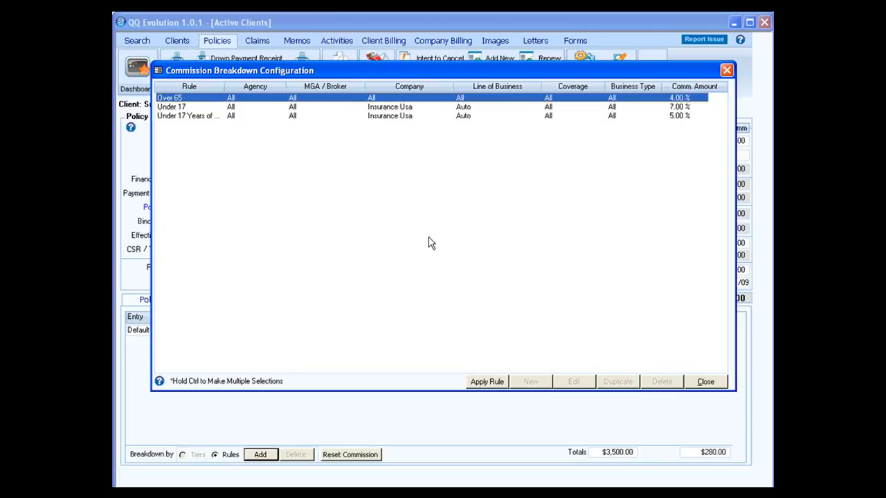
{"action": "left_click", "coordinate": [487, 382]}
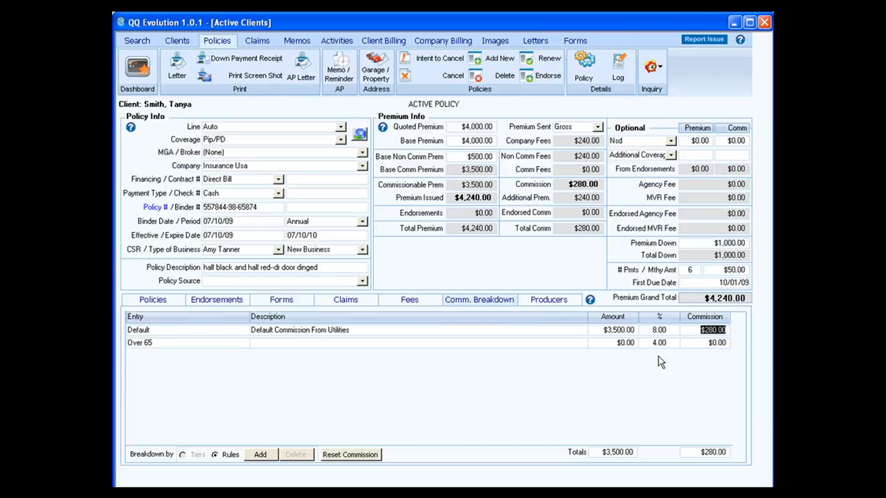
Step: Enter 3000.00 as the Over 65 amount, then delete the Over 65 breakdown entry
{"action": "left_click", "coordinate": [615, 343]}
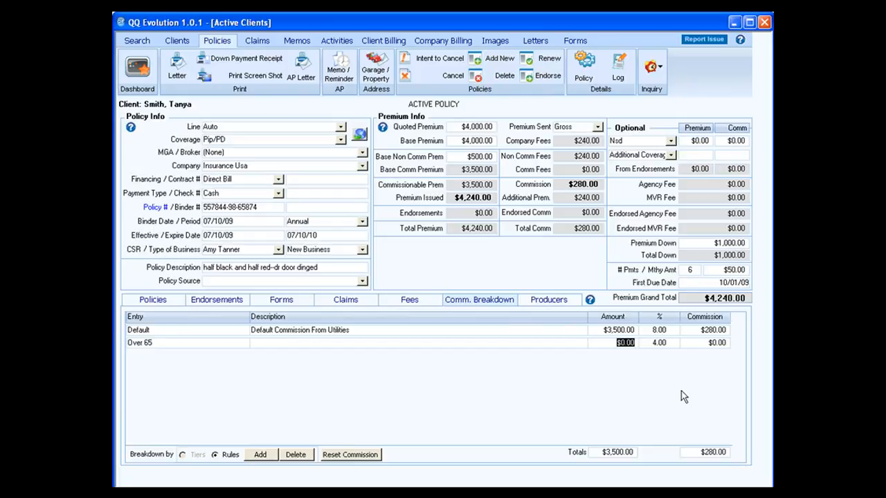
{"action": "type", "text": "3000.00"}
{"action": "key", "text": "Tab"}
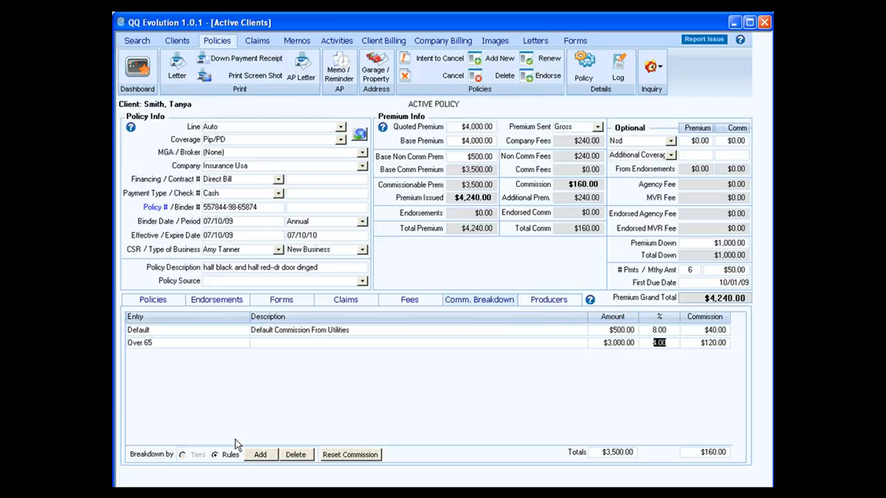
{"action": "left_click", "coordinate": [169, 342]}
{"action": "left_click", "coordinate": [294, 455]}
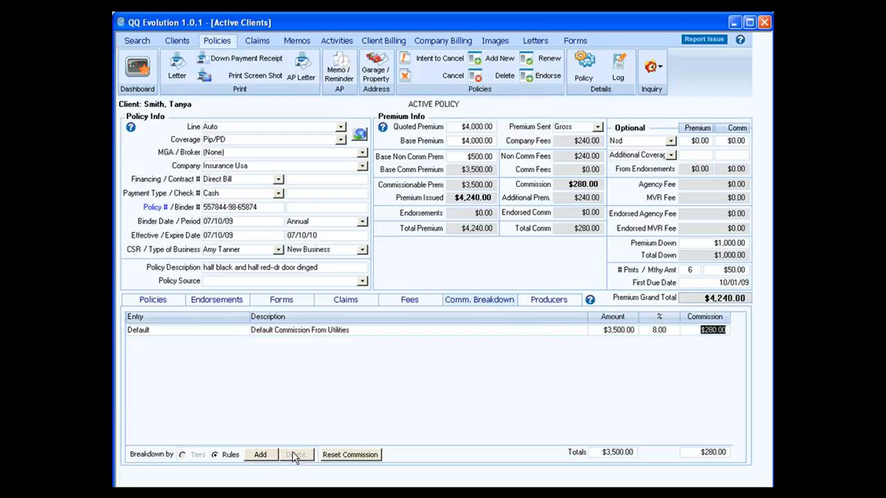
Step: Reset the commission breakdown, confirming Yes, and show the policy's empty Producers list
{"action": "left_click", "coordinate": [342, 456]}
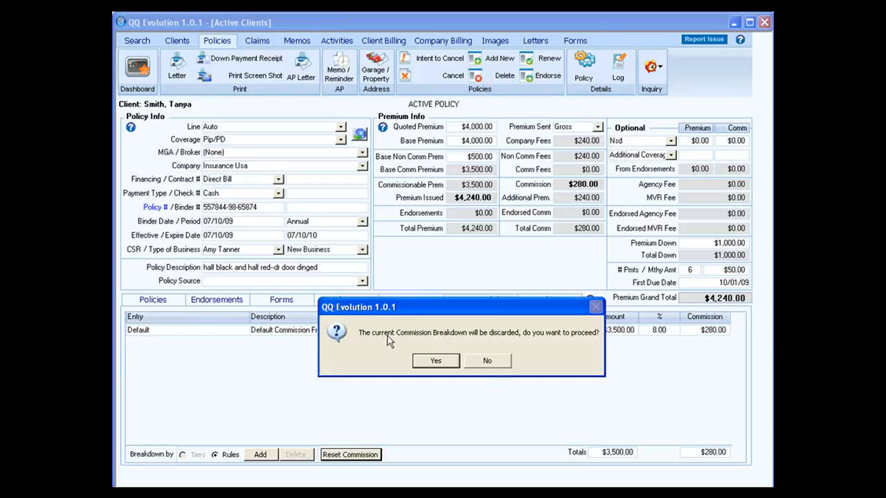
{"action": "left_click", "coordinate": [435, 361]}
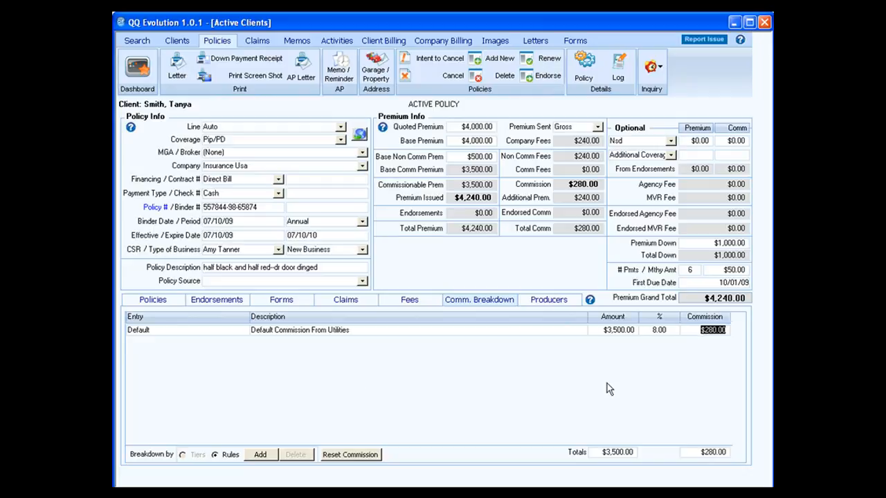
{"action": "left_click", "coordinate": [546, 302]}
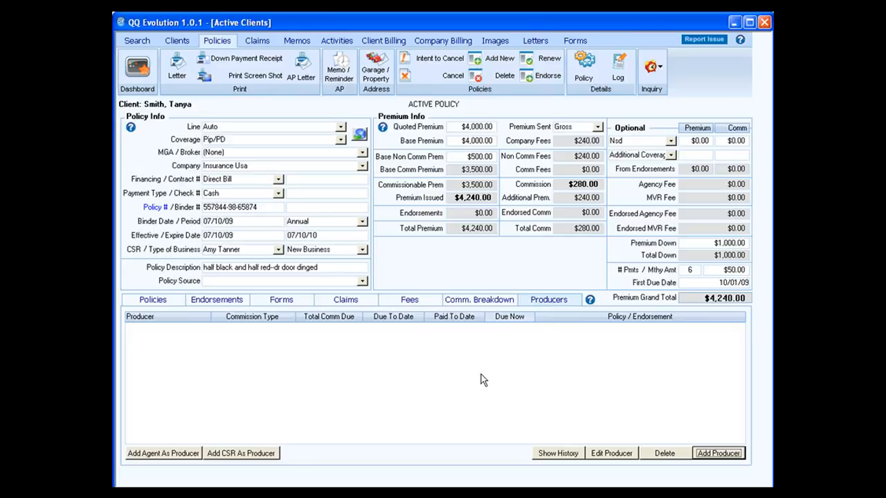
Step: Start a new producer commission for the last listed producer, keeping the current policy
{"action": "left_click", "coordinate": [713, 458]}
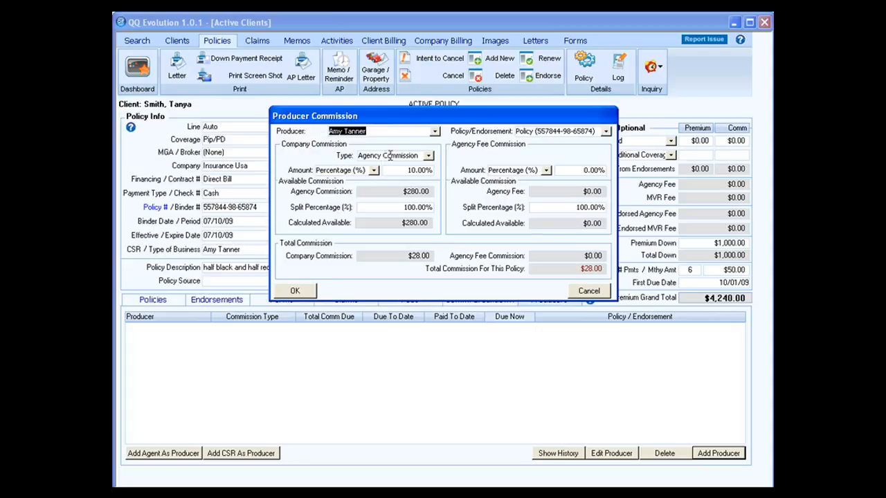
{"action": "left_click", "coordinate": [436, 132]}
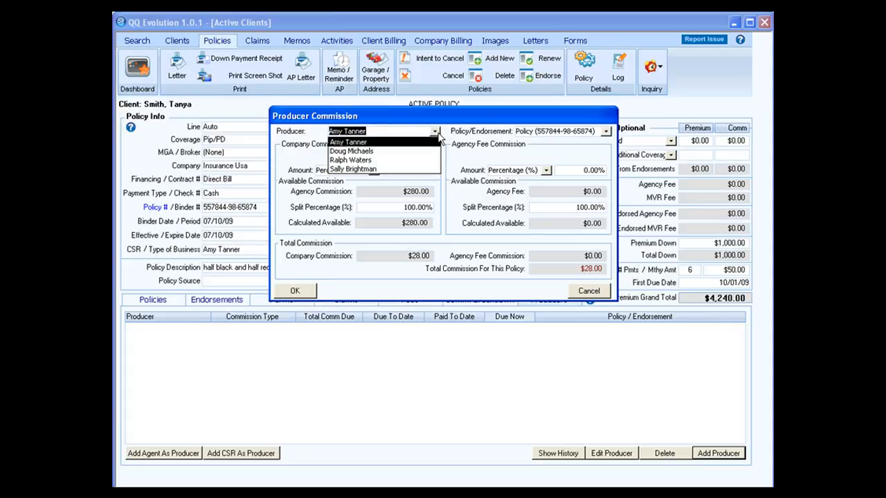
{"action": "left_click", "coordinate": [422, 169]}
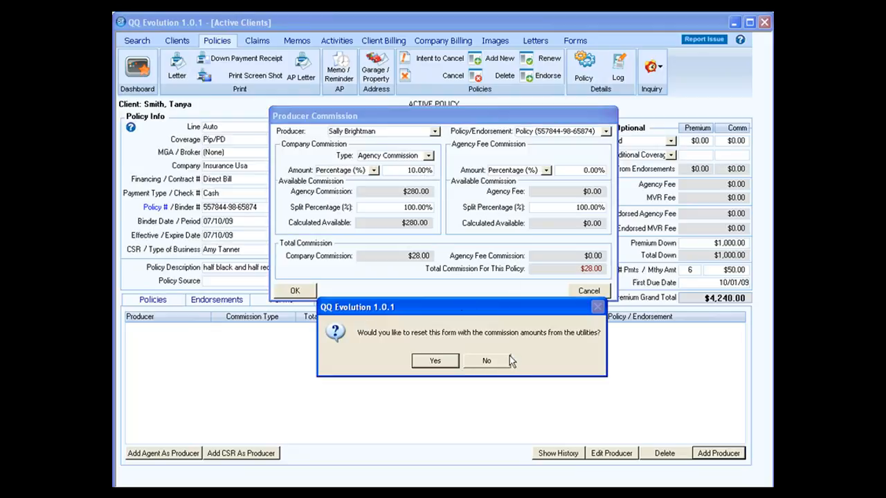
{"action": "left_click", "coordinate": [436, 362]}
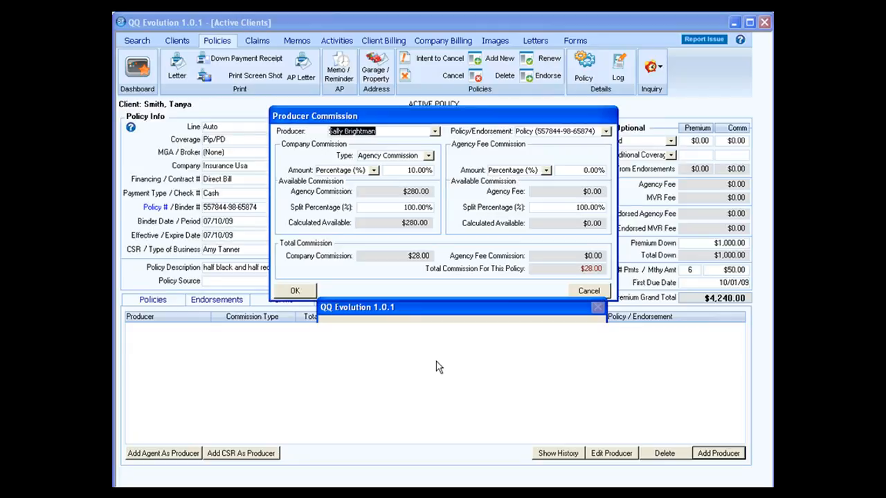
{"action": "left_click", "coordinate": [606, 132]}
{"action": "left_click", "coordinate": [602, 140]}
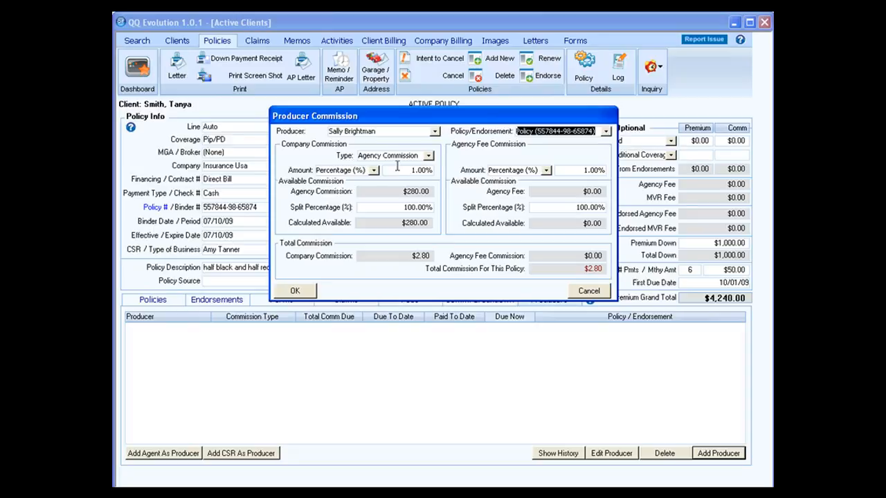
Step: Keep Agency Commission as the type and set company commission to 10%, giving $28.00
{"action": "left_click", "coordinate": [428, 157]}
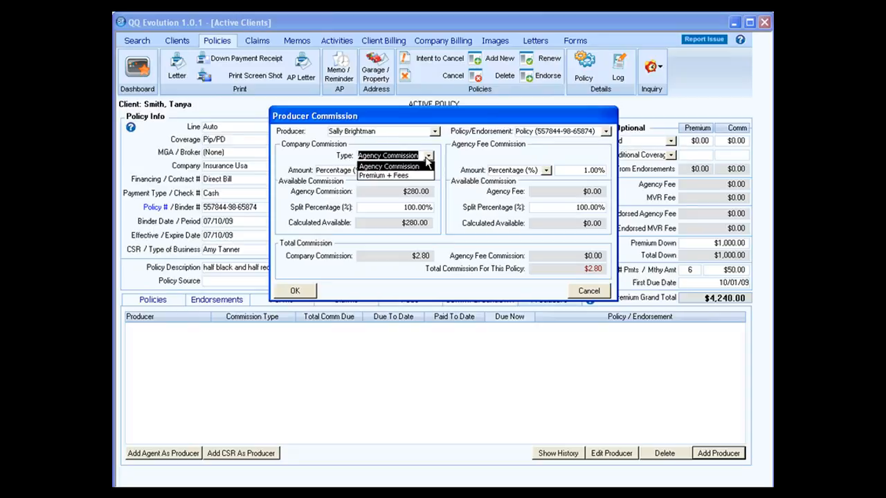
{"action": "left_click", "coordinate": [427, 158]}
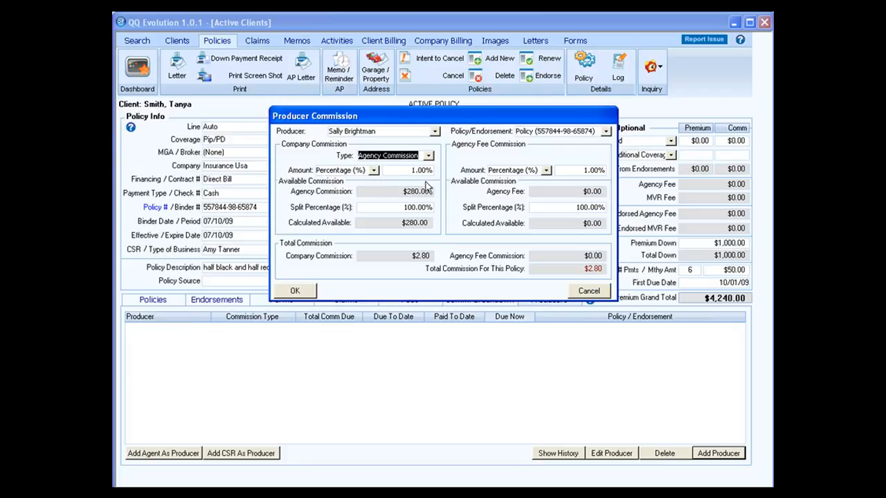
{"action": "left_click_drag", "start_coordinate": [409, 171], "coordinate": [434, 171]}
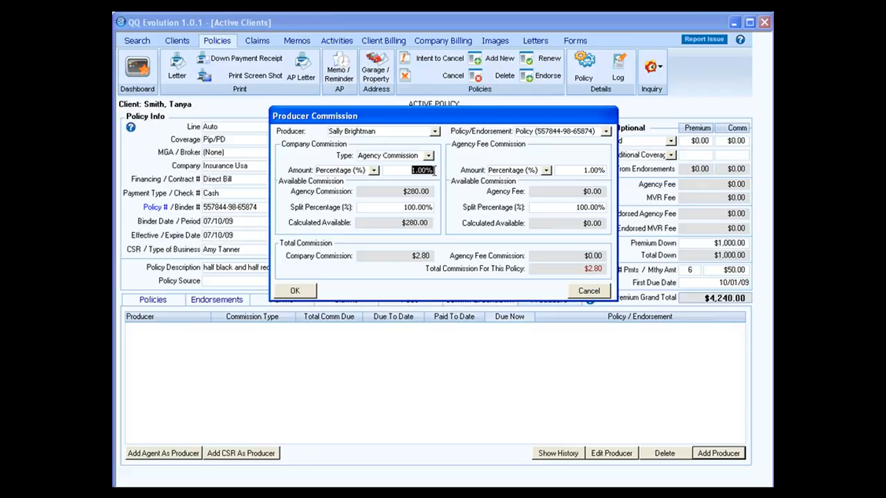
{"action": "type", "text": "10"}
{"action": "key", "text": "Tab"}
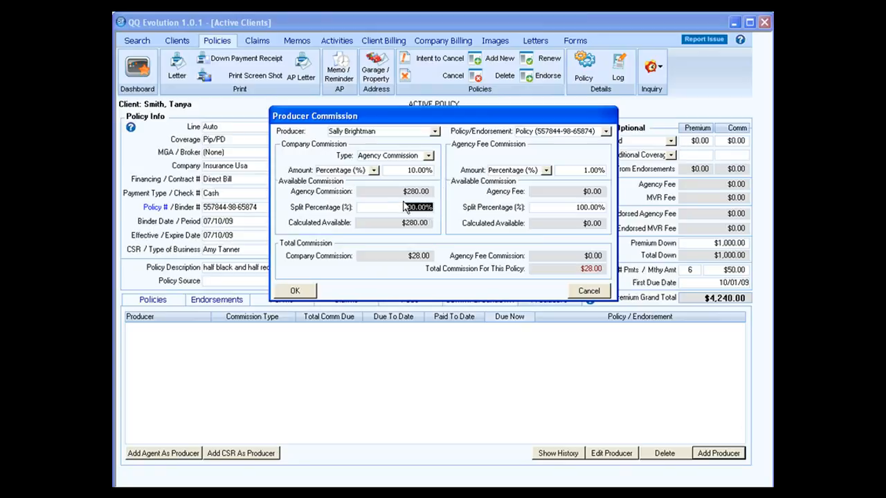
{"action": "mouse_move", "coordinate": [441, 192]}
{"action": "left_mouse_down"}
{"action": "mouse_move", "coordinate": [356, 195]}
{"action": "mouse_move", "coordinate": [371, 214]}
{"action": "mouse_move", "coordinate": [443, 207]}
{"action": "left_mouse_up"}
Step: Set a $3.00 flat-rate agency fee and save the producer, totalling $31.00 commission
{"action": "left_click", "coordinate": [546, 170]}
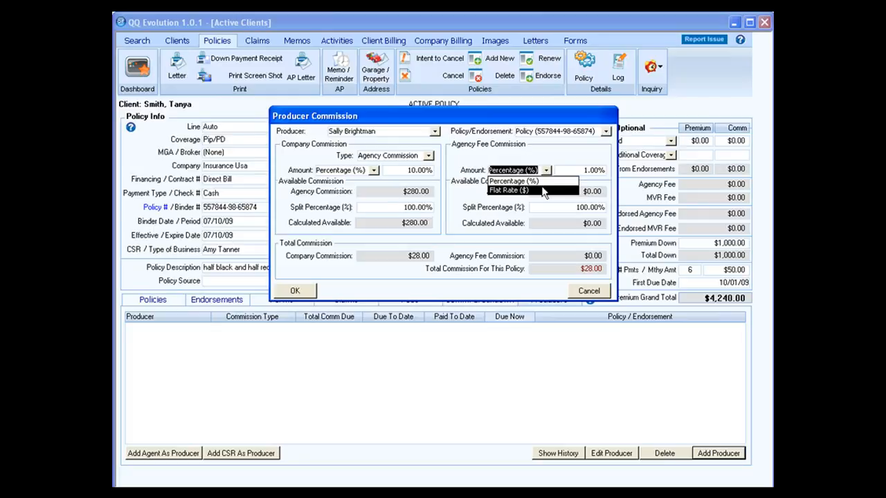
{"action": "left_click", "coordinate": [543, 191]}
{"action": "left_click", "coordinate": [604, 170]}
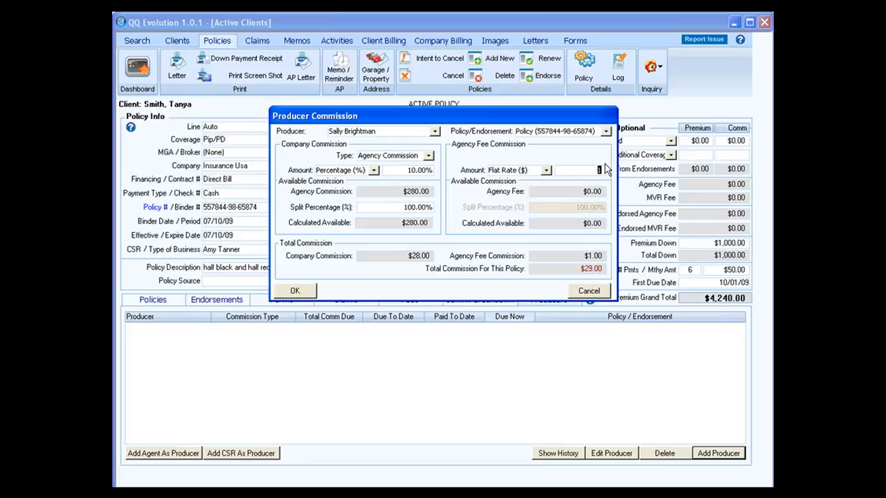
{"action": "type", "text": "3.00"}
{"action": "key", "text": "Tab"}
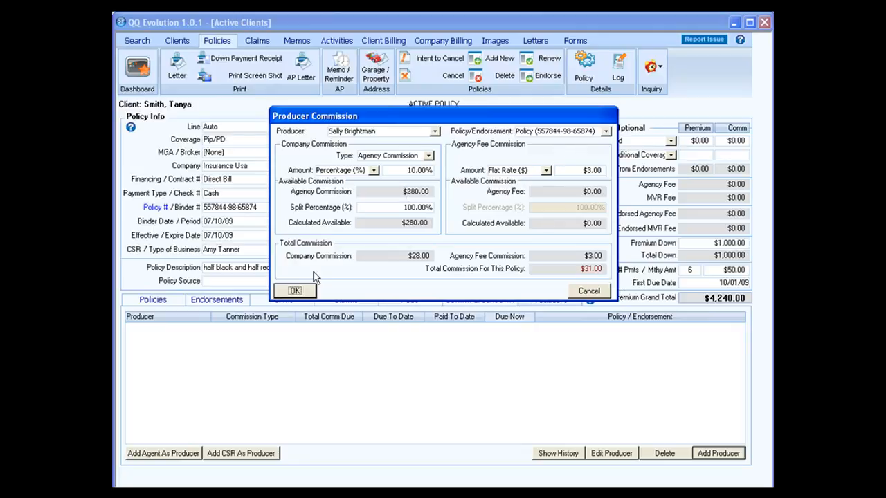
{"action": "left_click", "coordinate": [295, 290]}
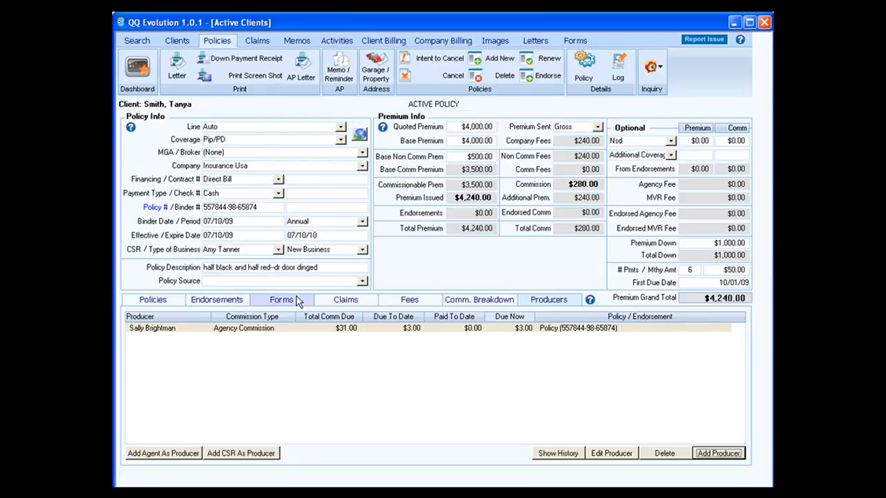
{"action": "left_click", "coordinate": [394, 329]}
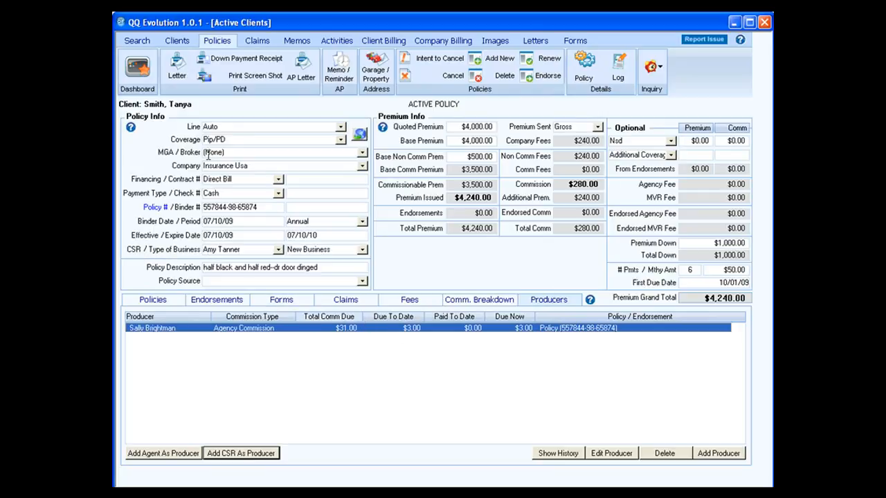
Step: Make the second producer the client's agent, then return to the policy
{"action": "left_click", "coordinate": [178, 41]}
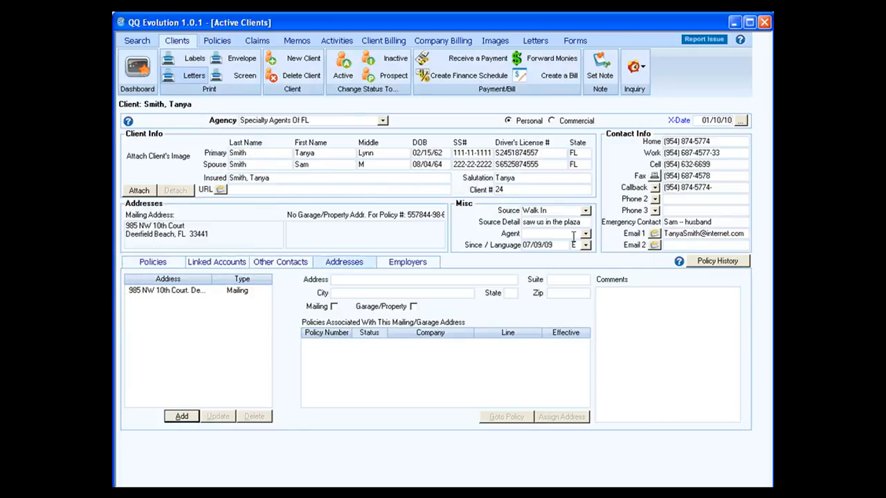
{"action": "left_click", "coordinate": [586, 233]}
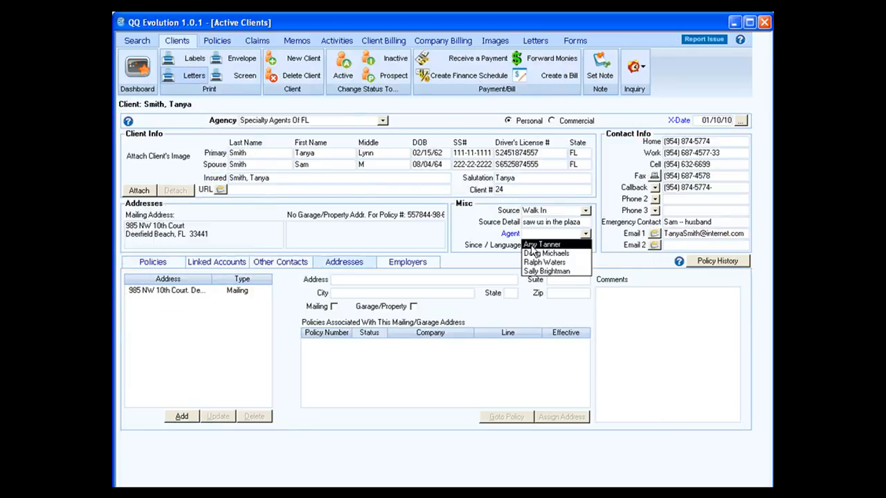
{"action": "left_click", "coordinate": [534, 254]}
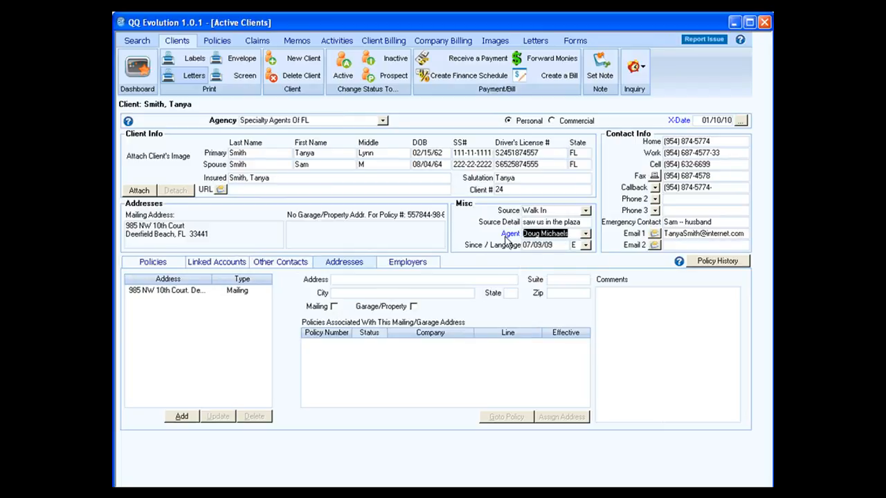
{"action": "left_click", "coordinate": [222, 43]}
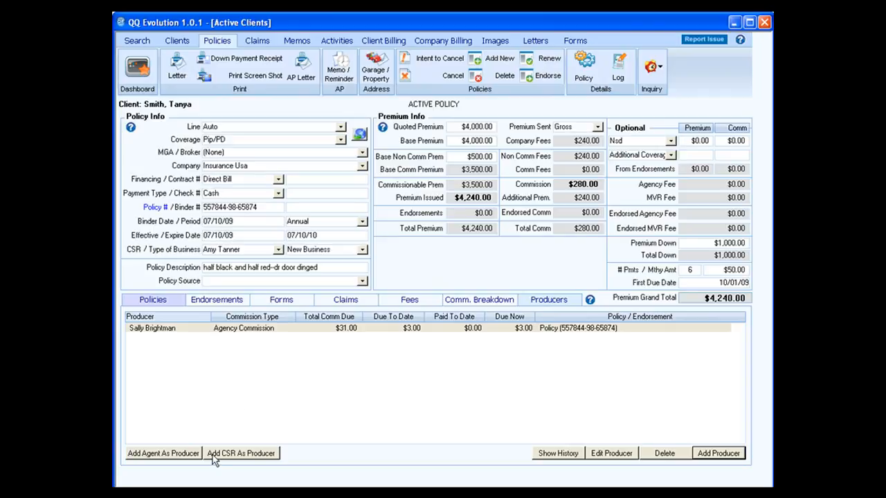
Step: Add the client's agent as a second producer at $28.00, then cancel an extra CSR producer entry
{"action": "left_click", "coordinate": [177, 456]}
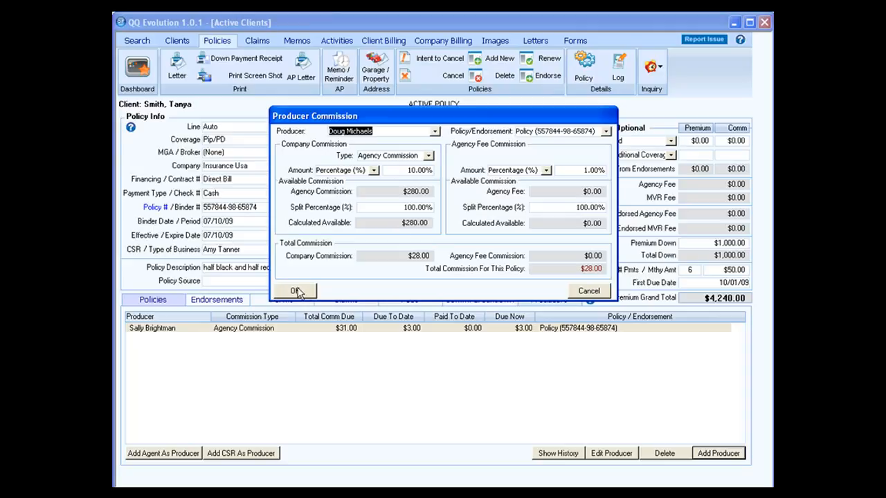
{"action": "left_click", "coordinate": [298, 291]}
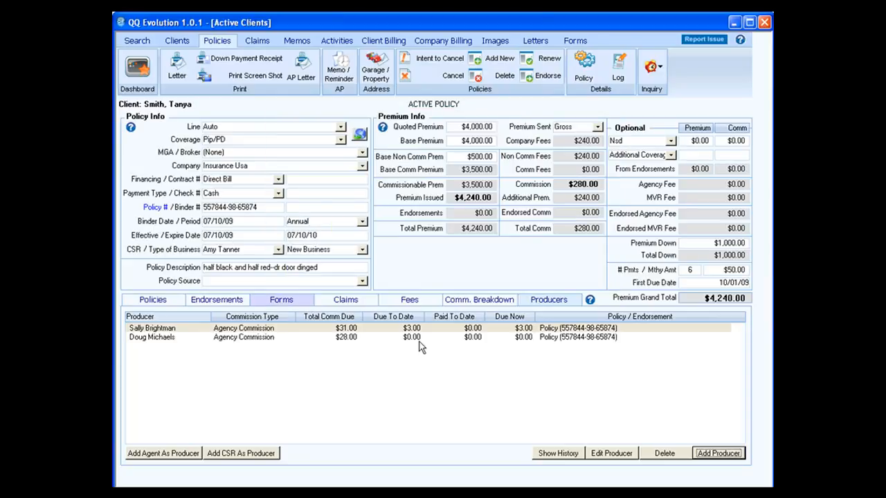
{"action": "left_click", "coordinate": [251, 458]}
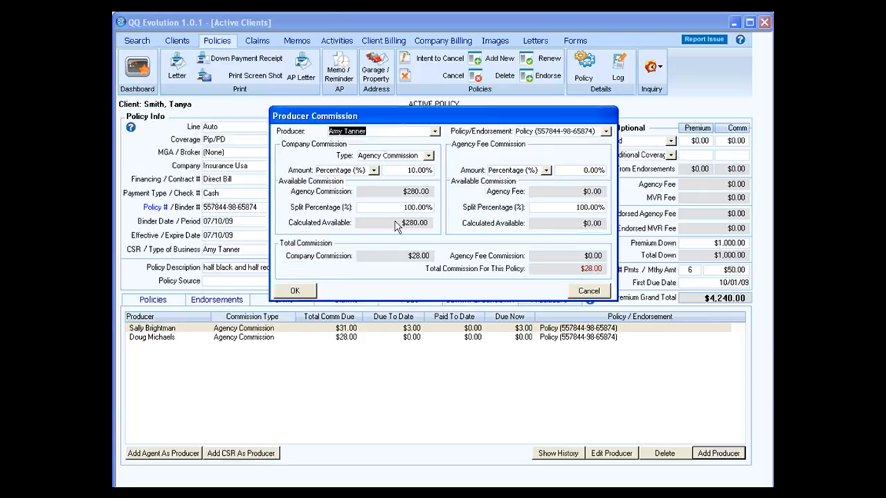
{"action": "left_click", "coordinate": [434, 133]}
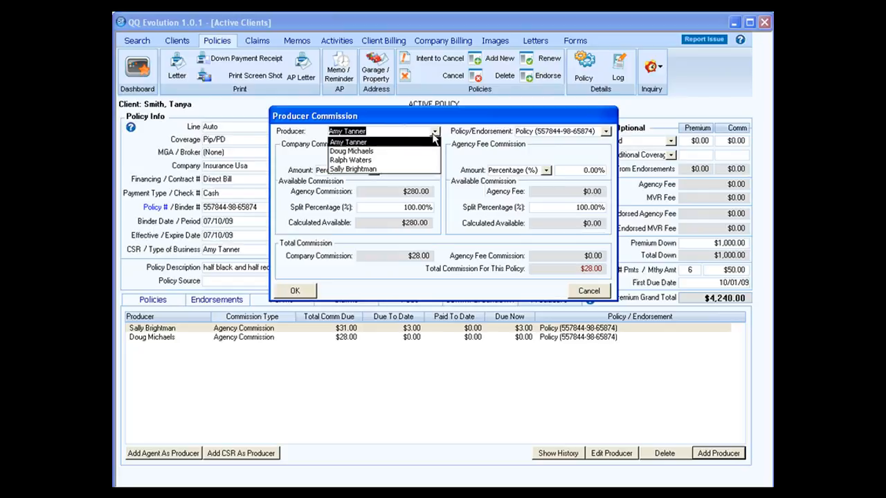
{"action": "left_click", "coordinate": [434, 137]}
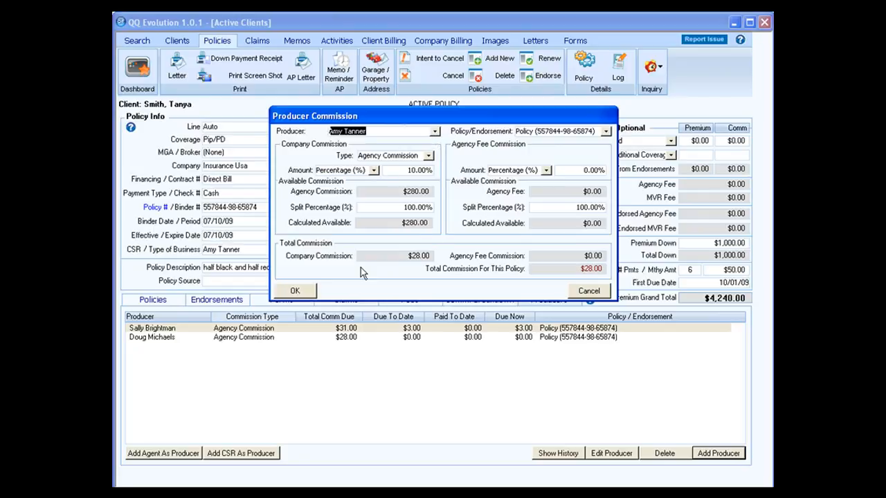
{"action": "left_click", "coordinate": [592, 294]}
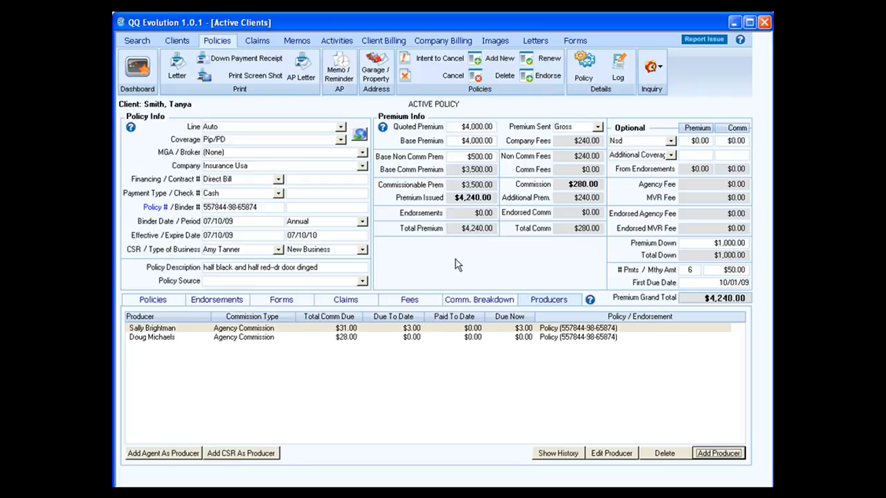
{"action": "left_click", "coordinate": [562, 331]}
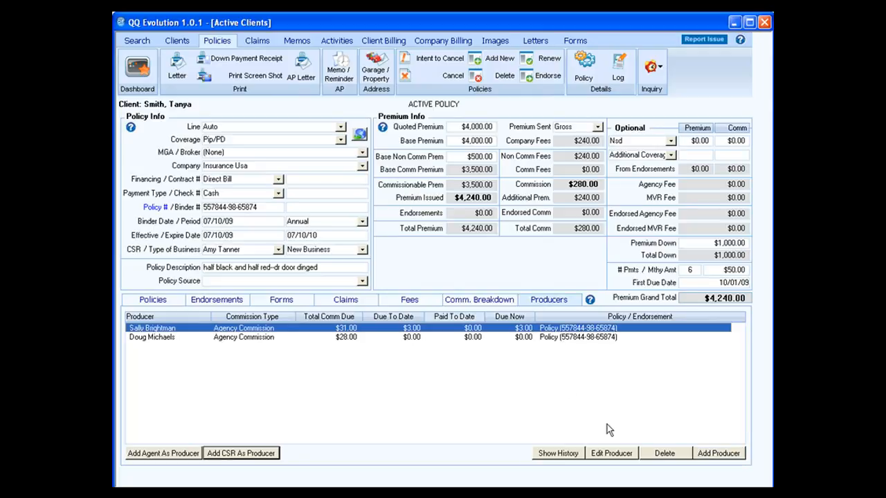
Step: Change the first producer's company commission from 10% to 5%, reducing total due to $17.00
{"action": "left_click", "coordinate": [627, 456]}
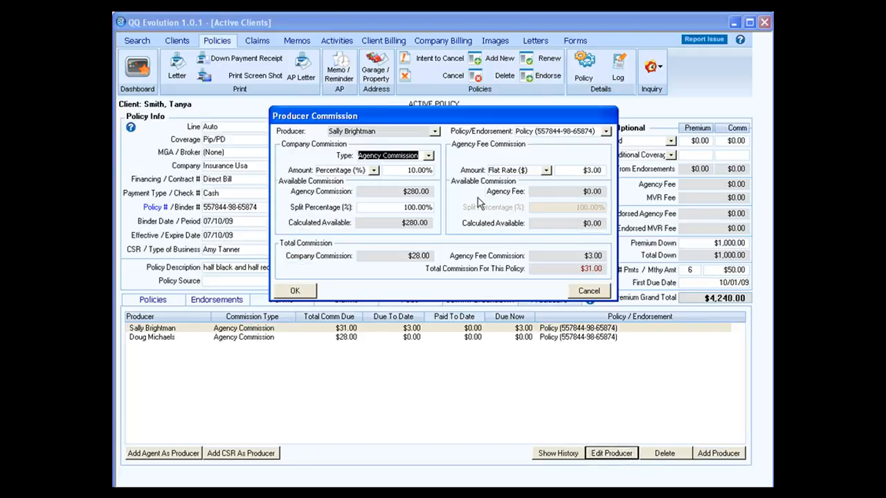
{"action": "left_click_drag", "start_coordinate": [409, 169], "coordinate": [434, 172]}
{"action": "type", "text": "5"}
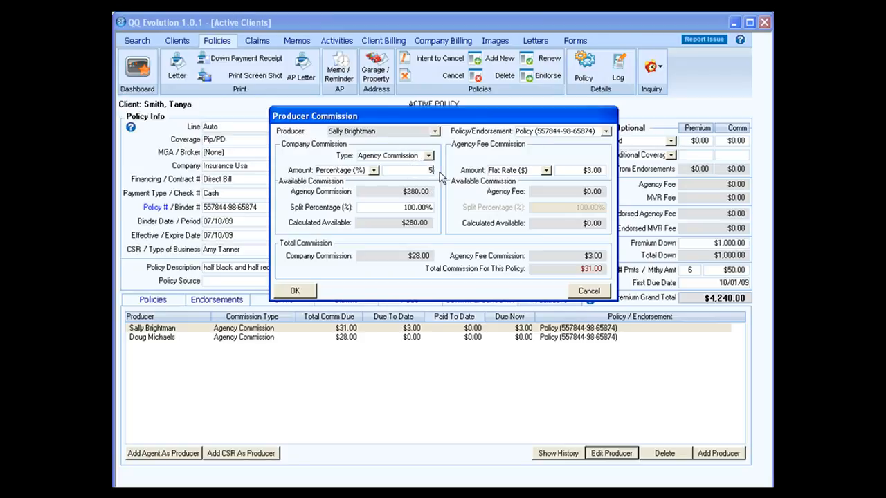
{"action": "key", "text": "Tab"}
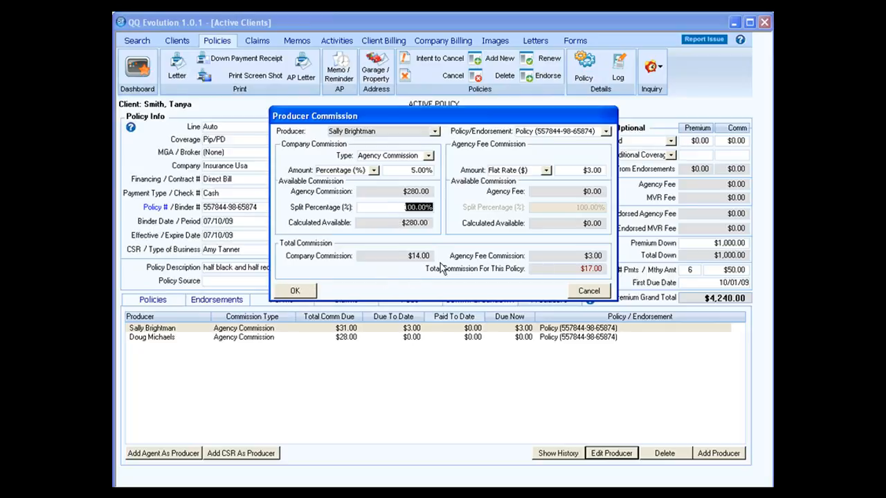
{"action": "left_click", "coordinate": [299, 291]}
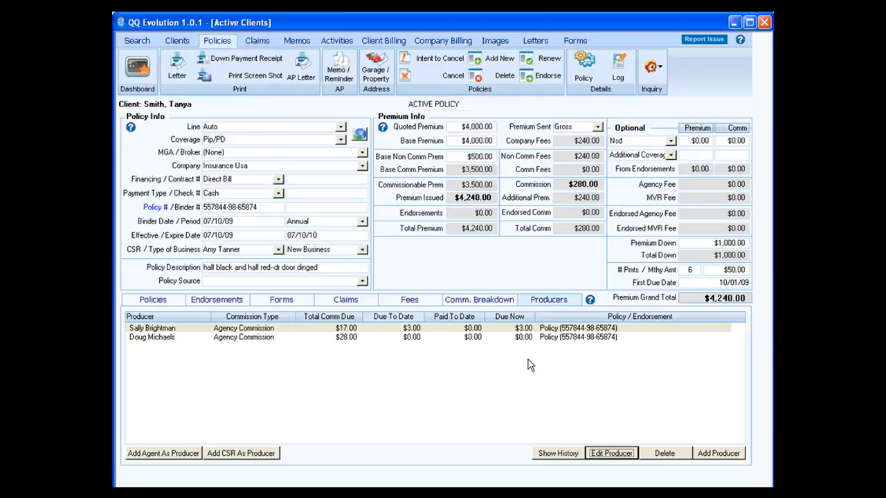
{"action": "left_click", "coordinate": [565, 339]}
{"action": "left_click", "coordinate": [565, 338]}
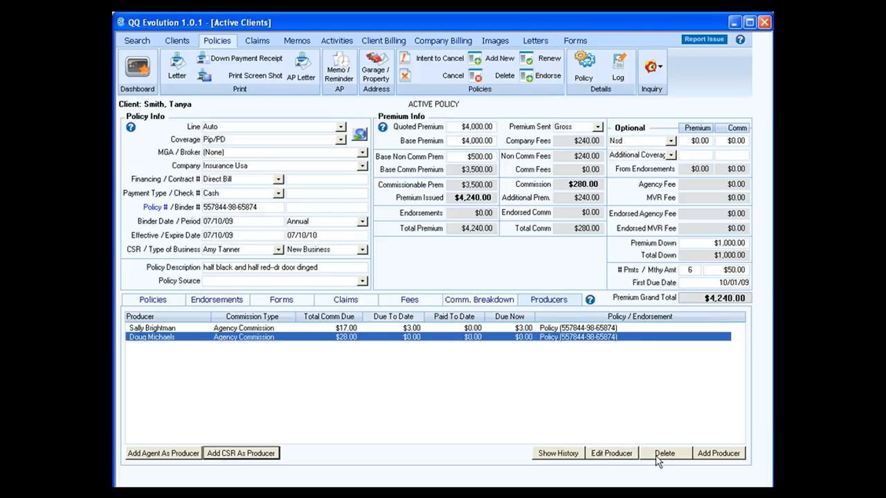
{"action": "left_click", "coordinate": [557, 456]}
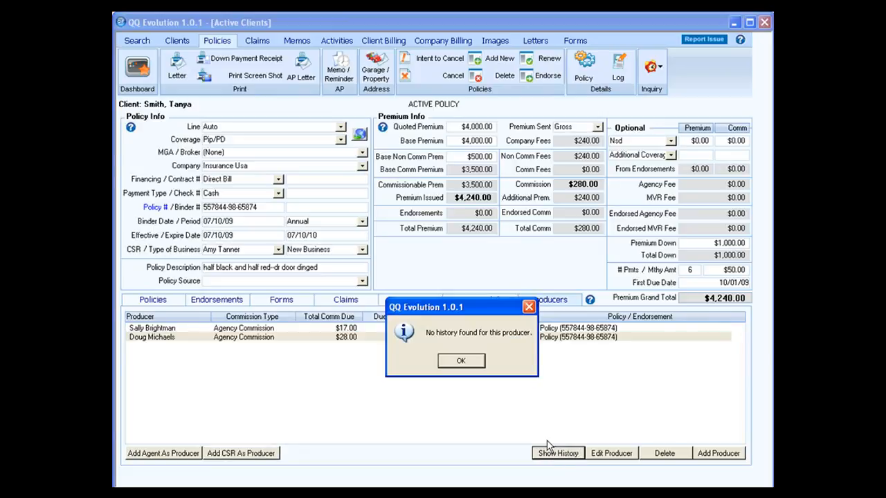
{"action": "left_click", "coordinate": [476, 362]}
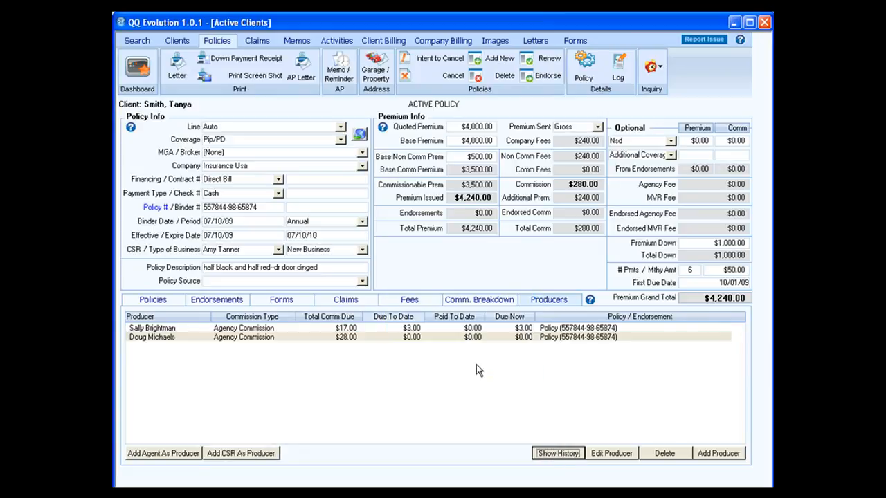
{"action": "left_click", "coordinate": [451, 330]}
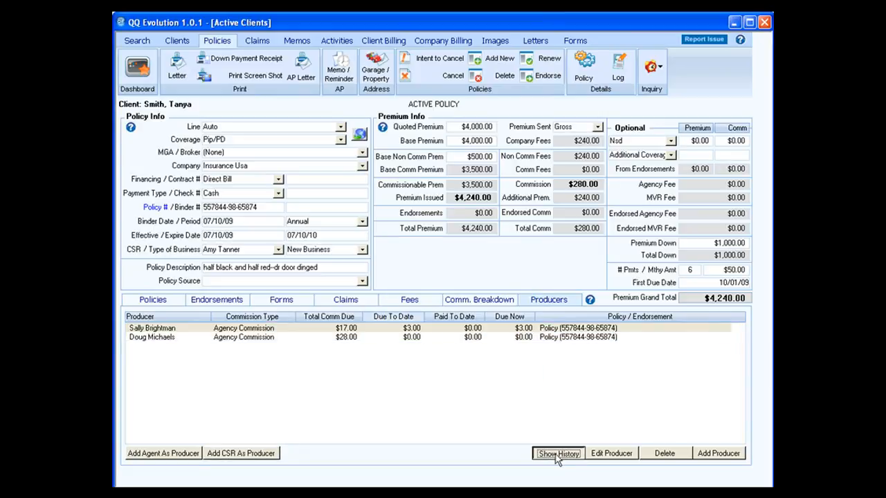
{"action": "left_click", "coordinate": [557, 454]}
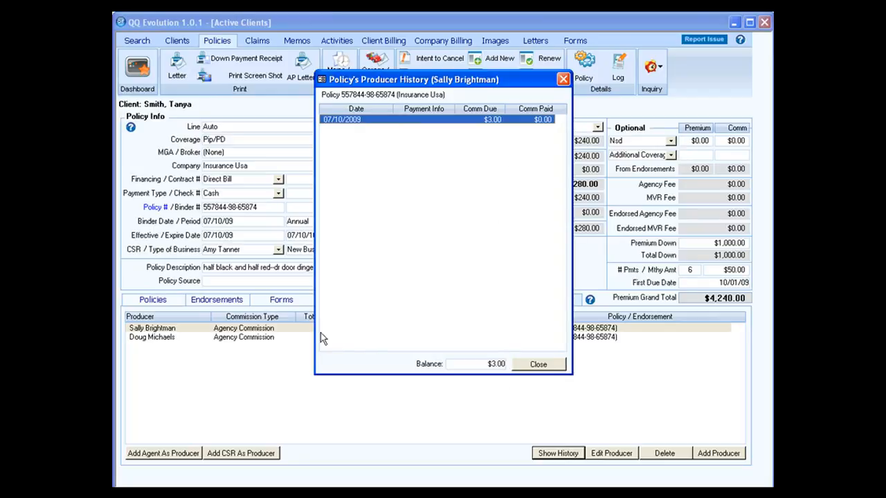
{"action": "left_click", "coordinate": [539, 365]}
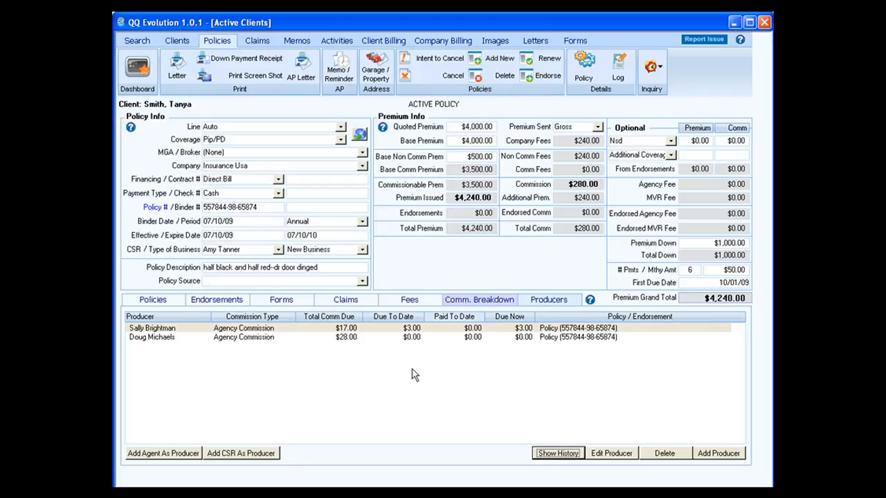
{"action": "left_click", "coordinate": [409, 300]}
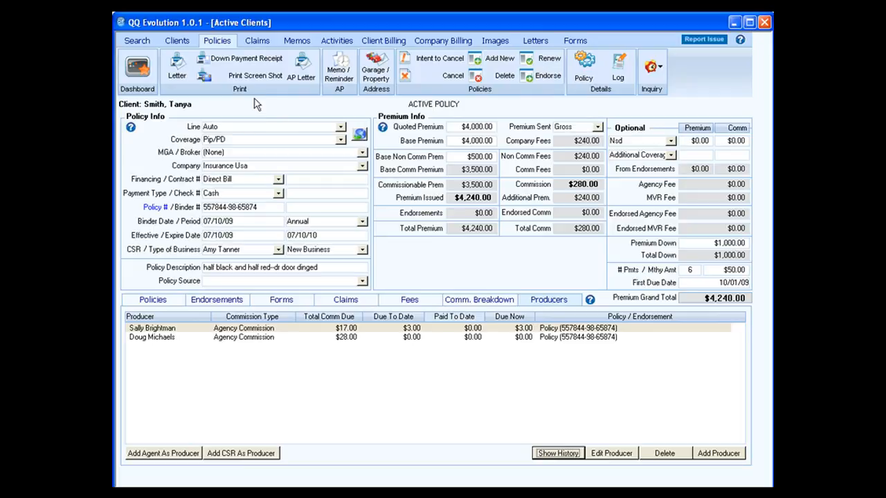
Step: Select the first producer row and bring up the Select Letter list of templates
{"action": "left_click", "coordinate": [316, 331]}
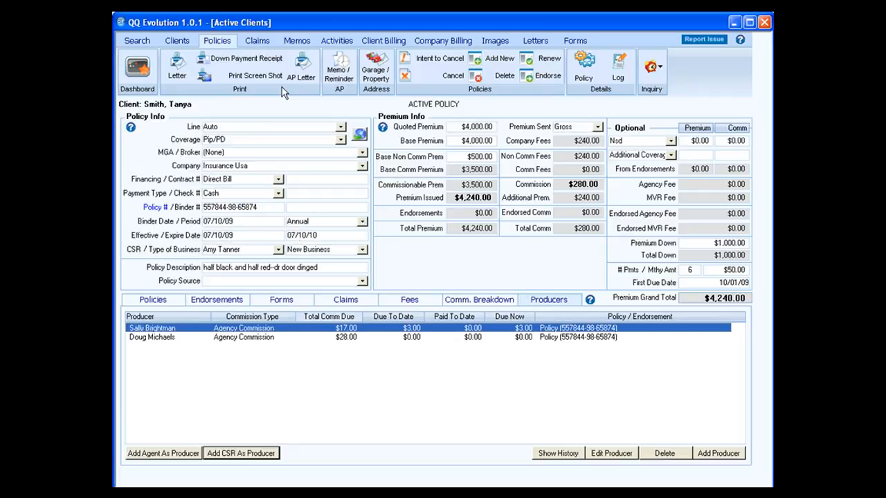
{"action": "left_click", "coordinate": [177, 71]}
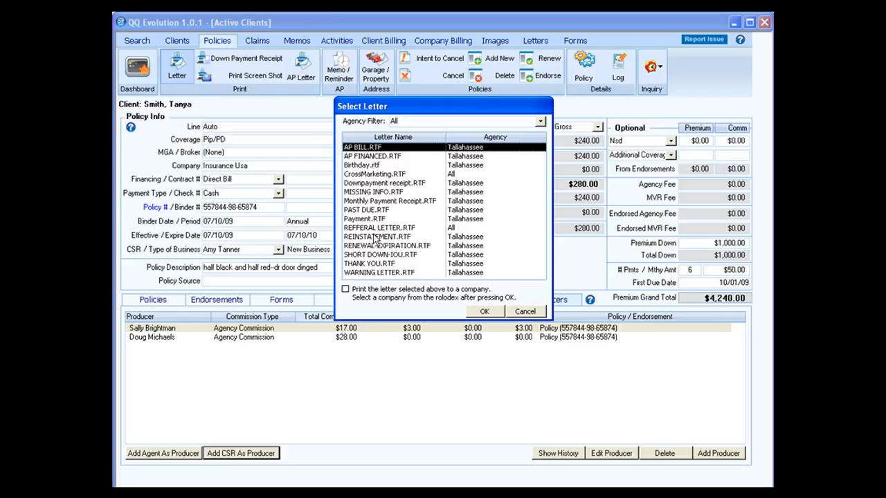
Step: Preview the Birthday.rtf letter zoomed in, then return without saving it to print later
{"action": "left_click", "coordinate": [366, 166]}
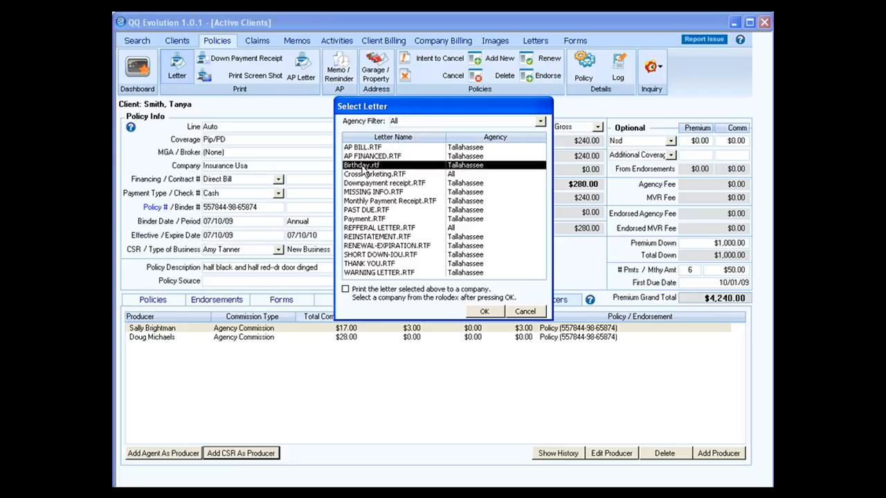
{"action": "left_click", "coordinate": [483, 313]}
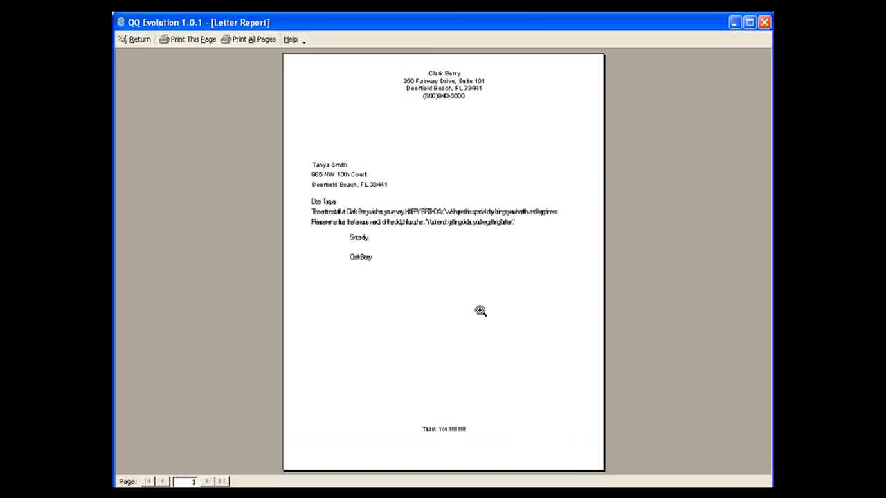
{"action": "left_click", "coordinate": [481, 311]}
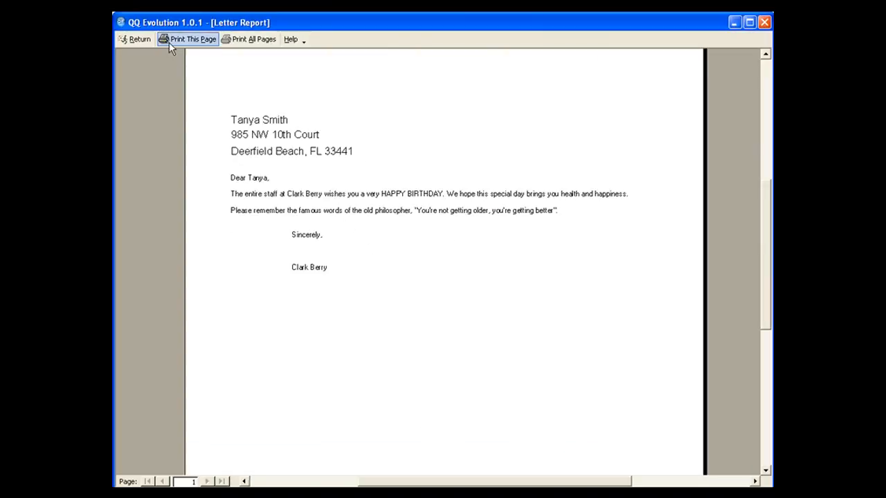
{"action": "left_click", "coordinate": [134, 39]}
{"action": "left_click", "coordinate": [490, 360]}
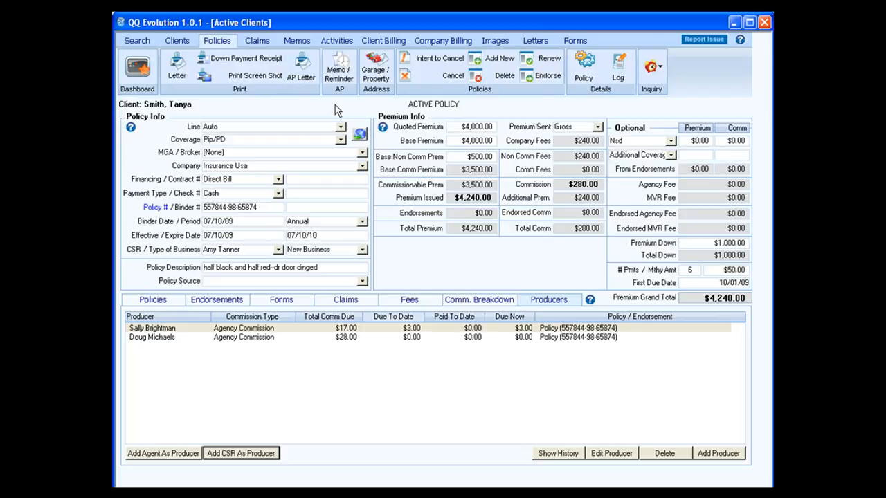
{"action": "left_click", "coordinate": [339, 68]}
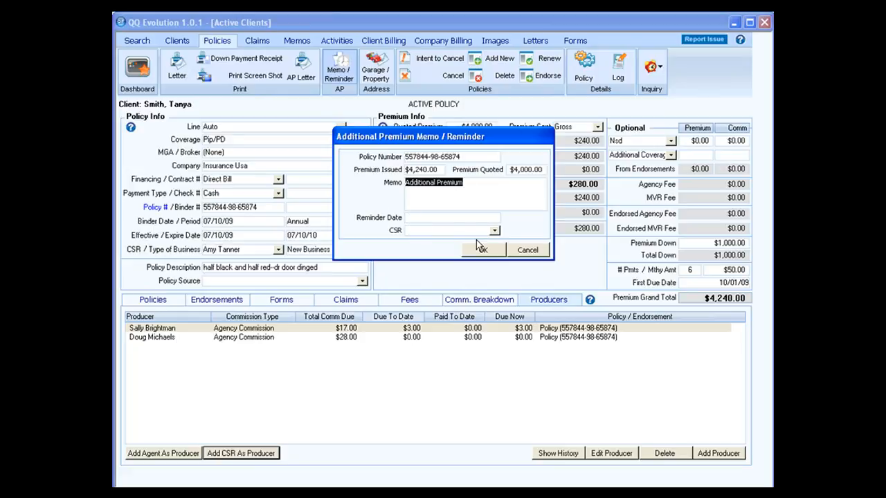
{"action": "left_click", "coordinate": [526, 251]}
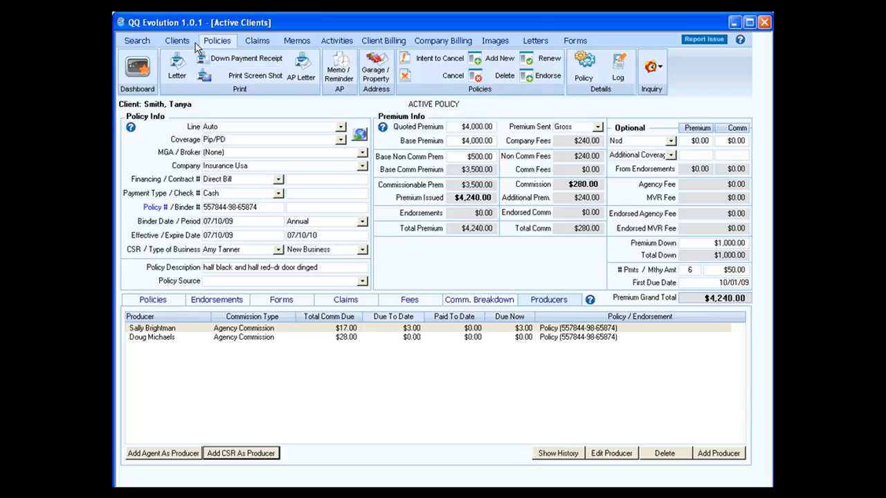
Step: Assign the client's existing mailing address as the garage address, then select the second producer's row
{"action": "left_click", "coordinate": [383, 76]}
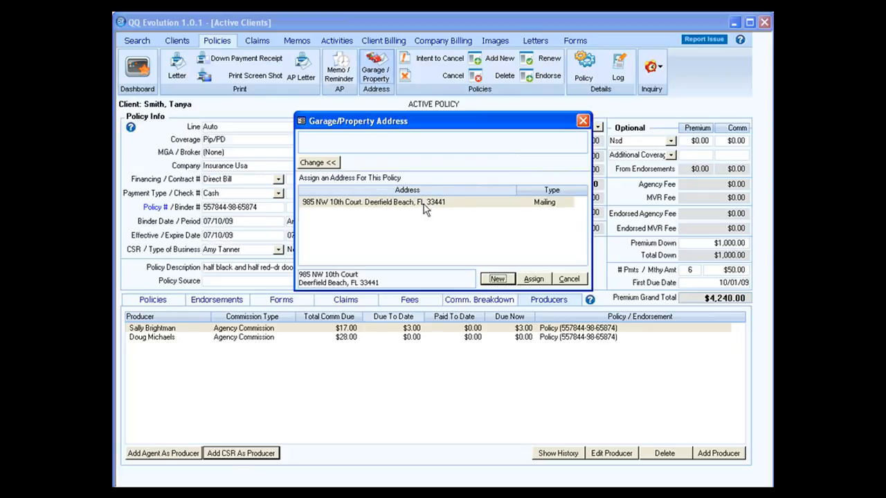
{"action": "left_click", "coordinate": [368, 208]}
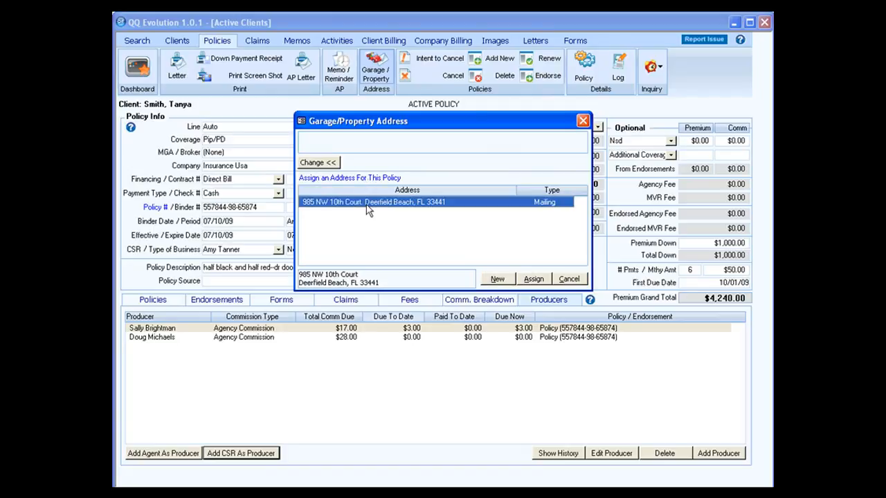
{"action": "left_click", "coordinate": [545, 282]}
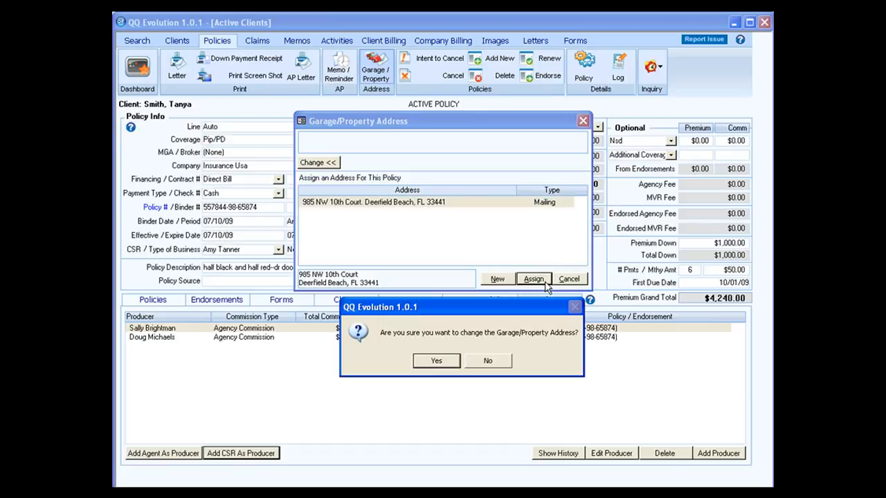
{"action": "left_click", "coordinate": [441, 361]}
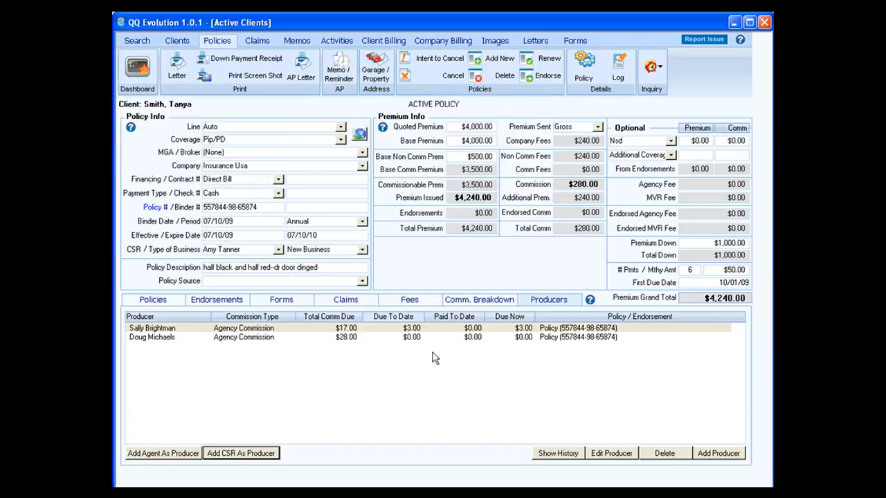
{"action": "left_click", "coordinate": [417, 338]}
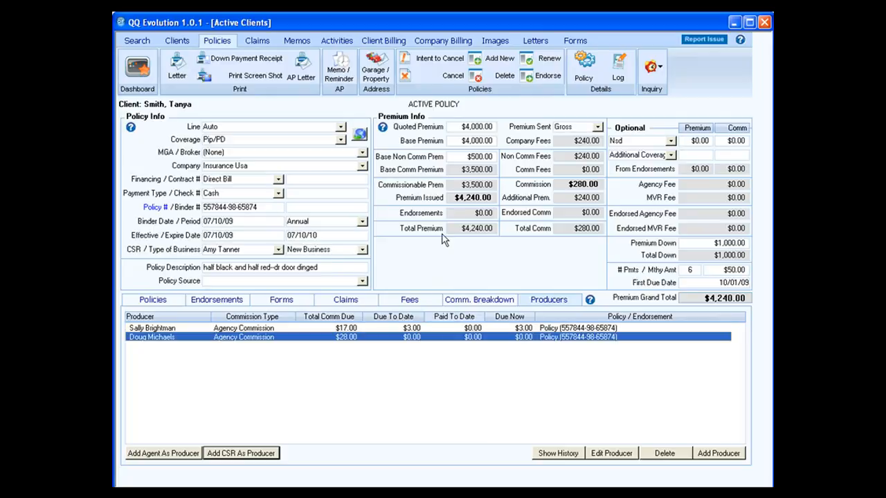
{"action": "left_click", "coordinate": [377, 75]}
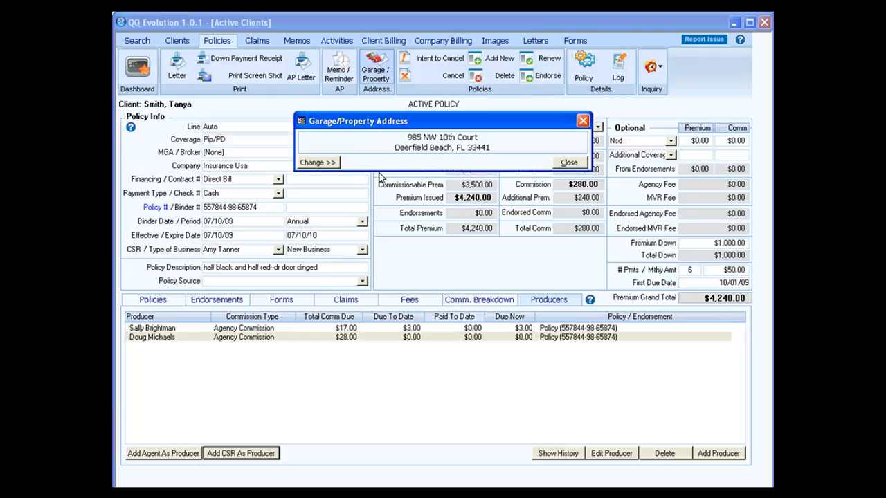
{"action": "left_click", "coordinate": [331, 164]}
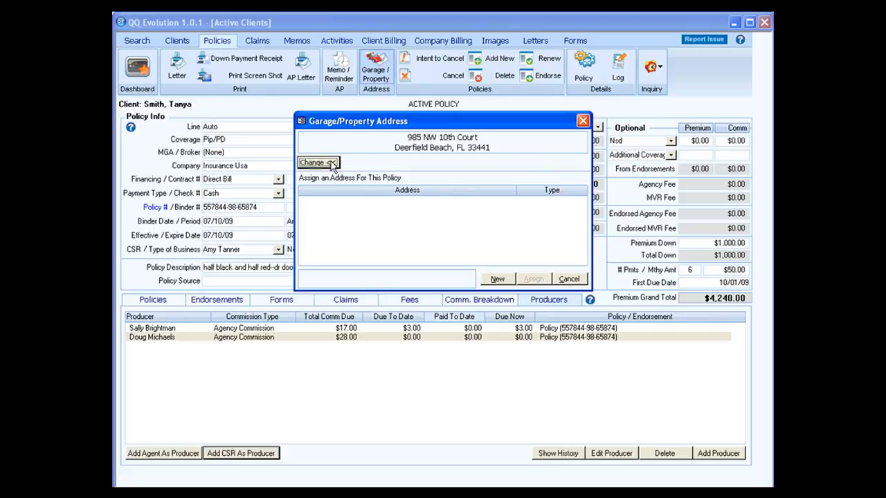
{"action": "left_click", "coordinate": [498, 279]}
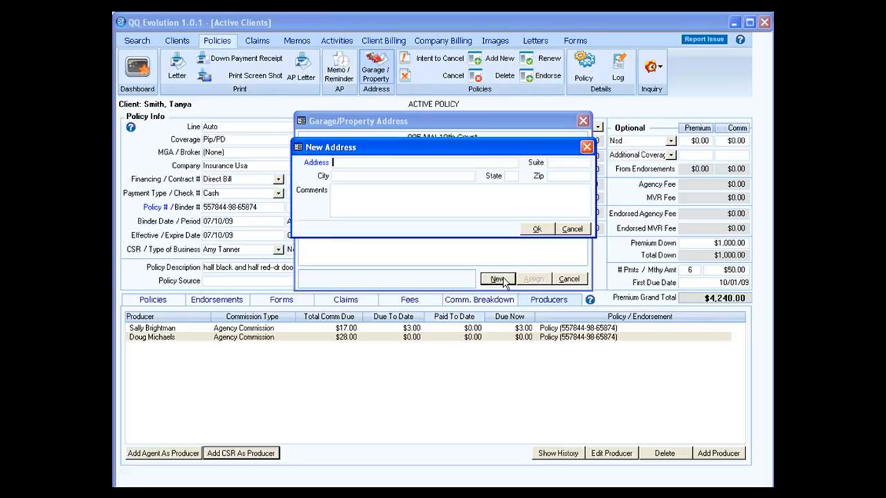
{"action": "key", "text": "Tab"}
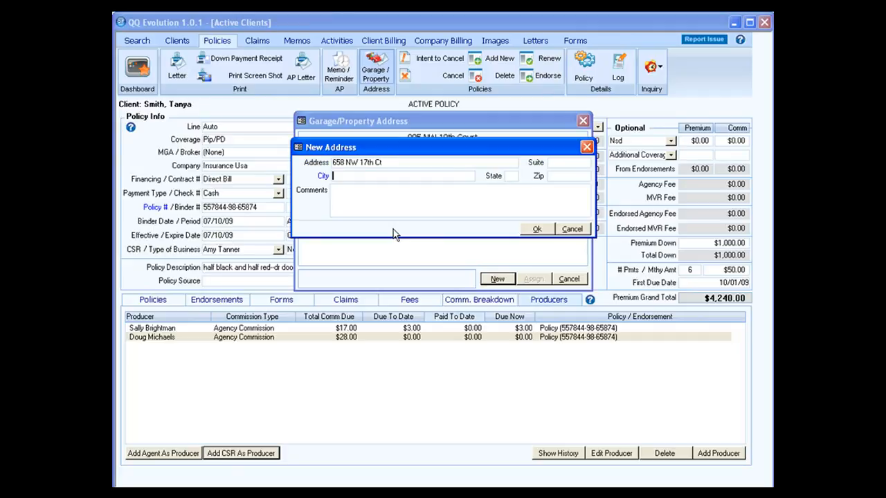
{"action": "type", "text": "Wunrise"}
{"action": "key", "text": "BackSpace"}
{"action": "key", "text": "BackSpace"}
{"action": "key", "text": "BackSpace"}
{"action": "key", "text": "BackSpace"}
{"action": "key", "text": "BackSpace"}
{"action": "key", "text": "BackSpace"}
{"action": "key", "text": "BackSpace"}
{"action": "type", "text": "Sunrise"}
{"action": "key", "text": "Tab"}
{"action": "type", "text": "FL"}
{"action": "key", "text": "Tab"}
{"action": "type", "text": "33333"}
Step: Comment it '2nd home--houses car', save it, and assign it as the garage address
{"action": "key", "text": "Tab"}
{"action": "type", "text": "2nd he"}
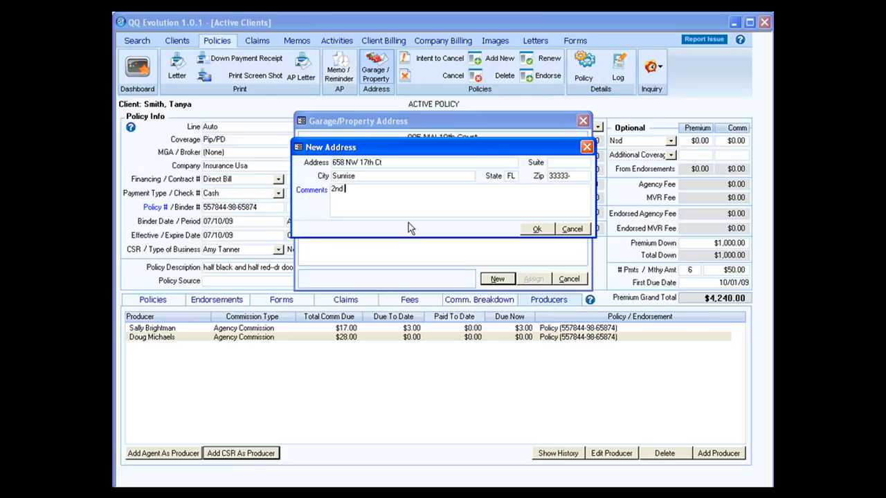
{"action": "key", "text": "BackSpace"}
{"action": "type", "text": "ome--houses car"}
{"action": "left_click", "coordinate": [537, 229]}
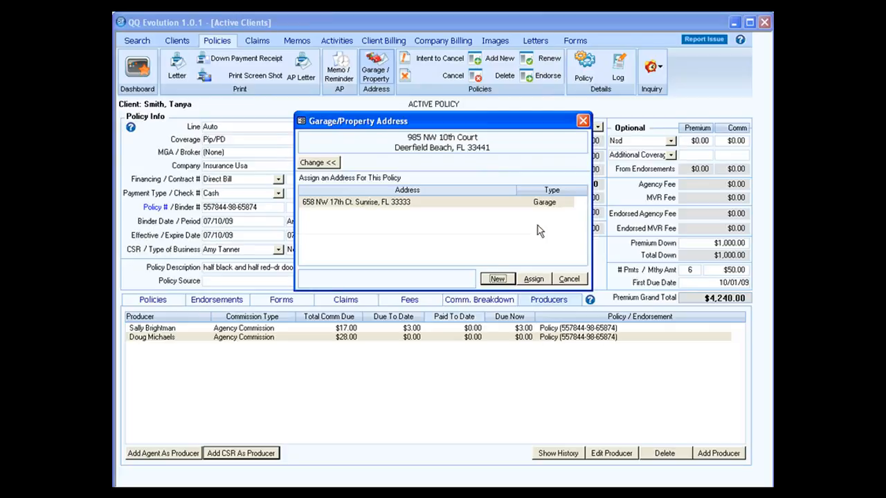
{"action": "left_click", "coordinate": [503, 207]}
{"action": "left_click", "coordinate": [534, 279]}
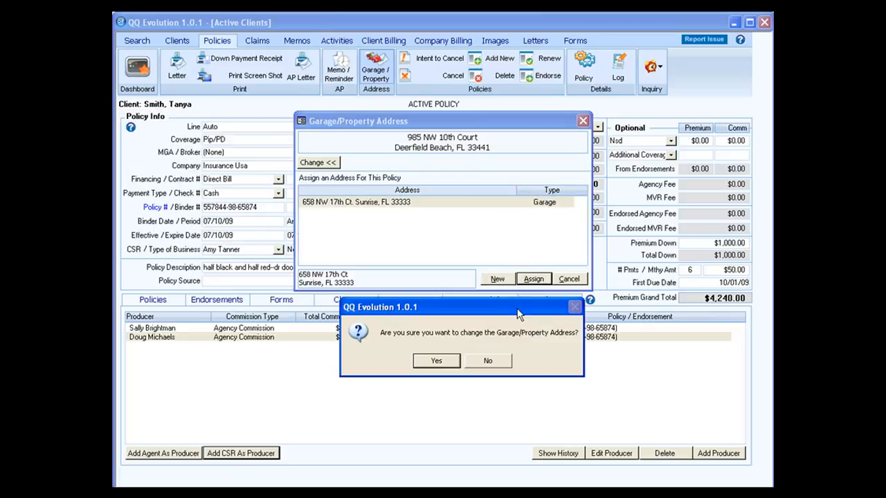
{"action": "left_click", "coordinate": [455, 362]}
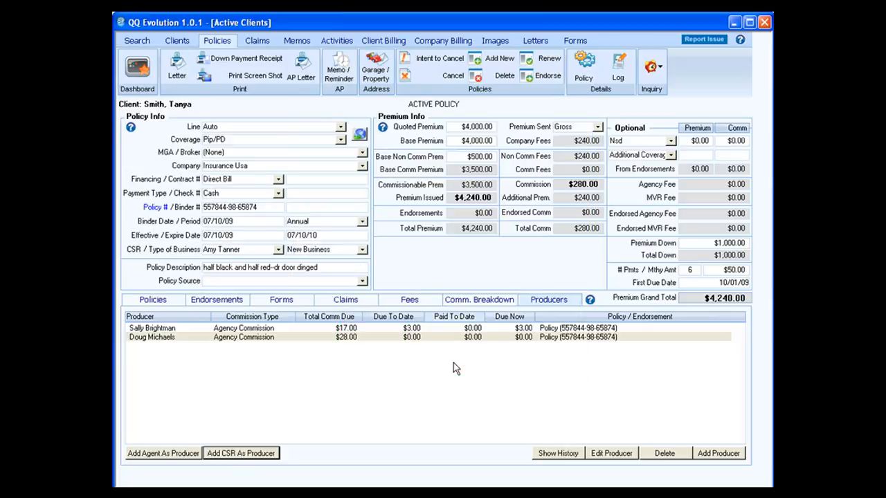
{"action": "left_click", "coordinate": [427, 330]}
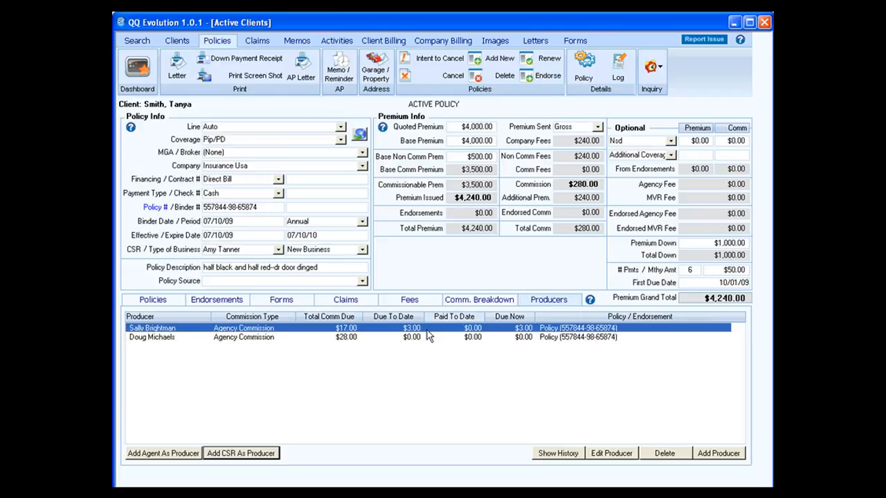
{"action": "left_click", "coordinate": [376, 69]}
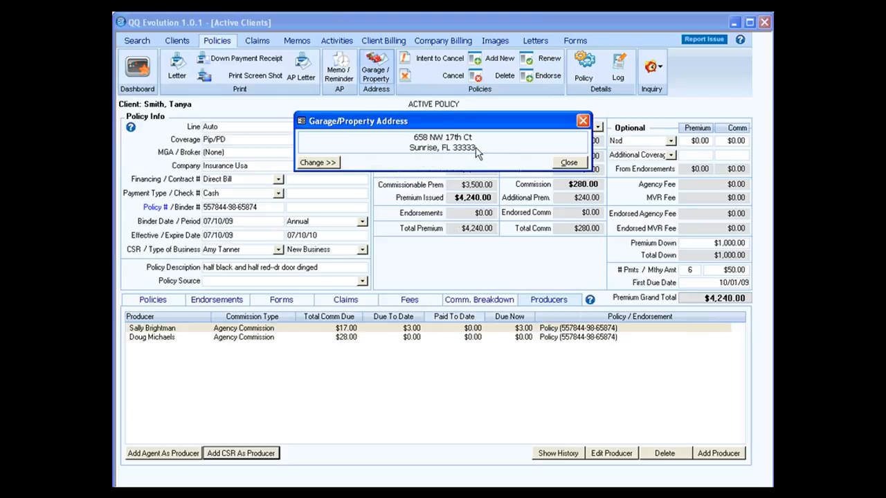
{"action": "left_click", "coordinate": [570, 164]}
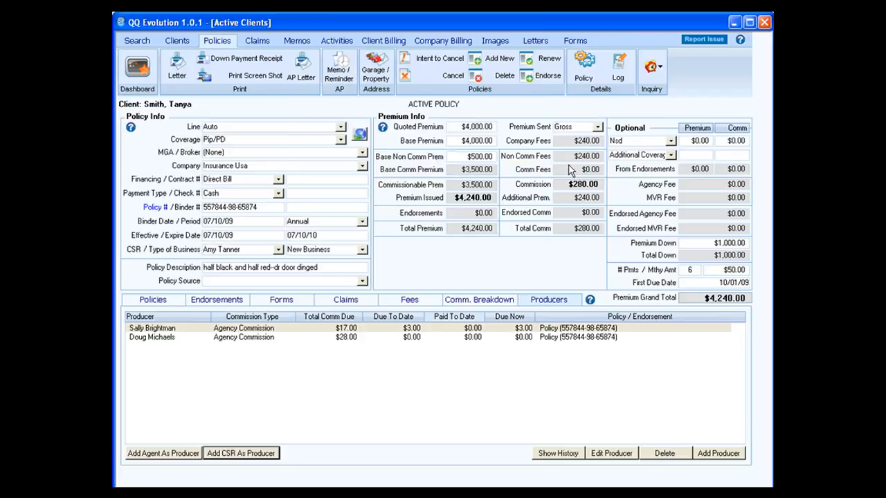
{"action": "left_click", "coordinate": [479, 340]}
{"action": "left_click", "coordinate": [377, 65]}
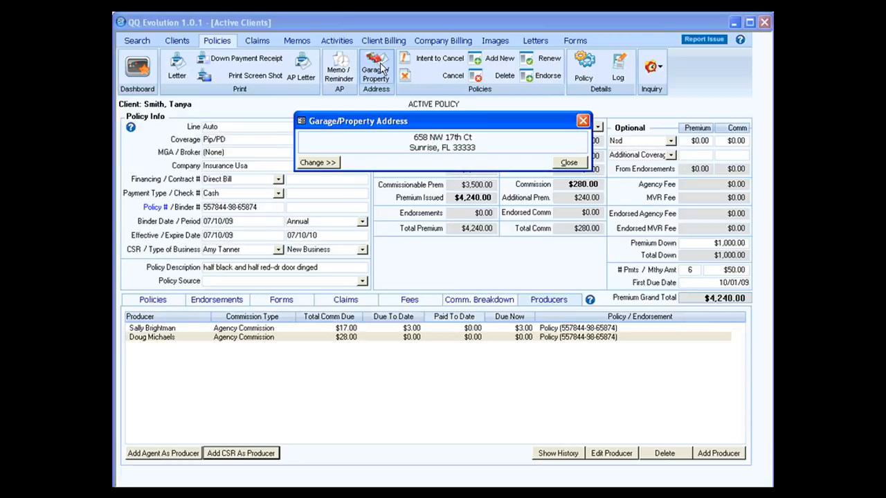
{"action": "left_click", "coordinate": [567, 163]}
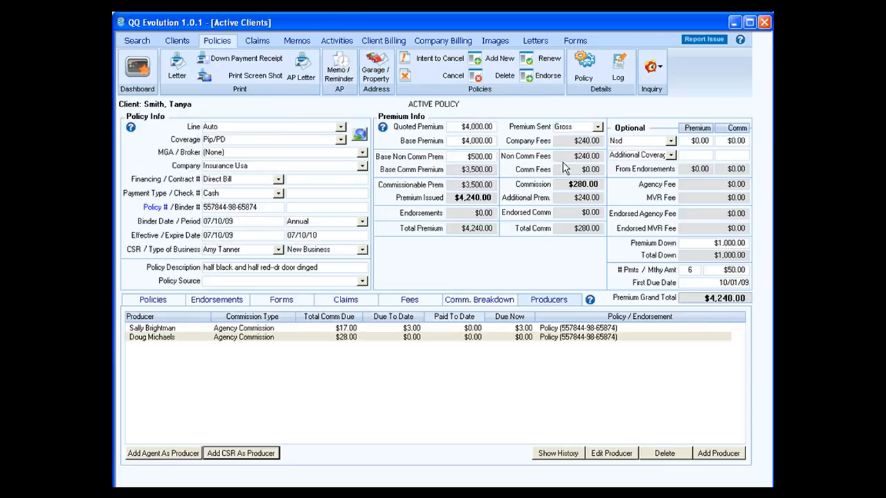
{"action": "left_click", "coordinate": [179, 41]}
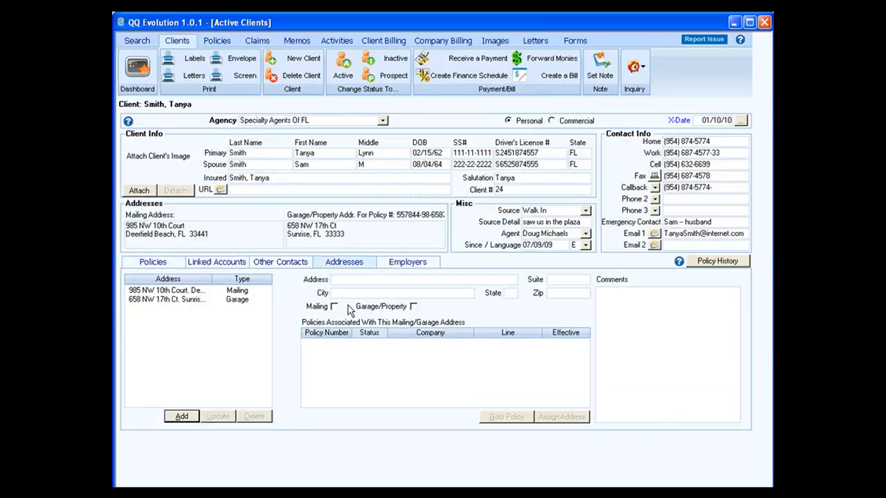
{"action": "left_click", "coordinate": [247, 291]}
{"action": "left_click", "coordinate": [243, 300]}
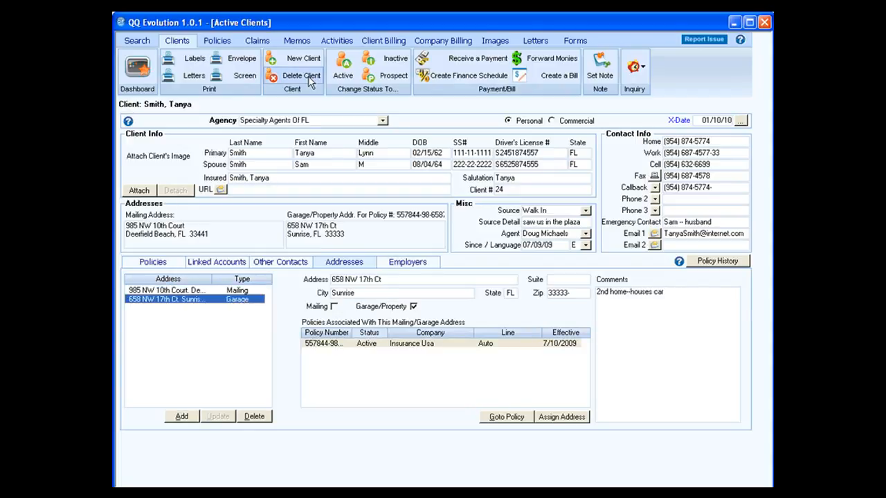
{"action": "left_click", "coordinate": [215, 43]}
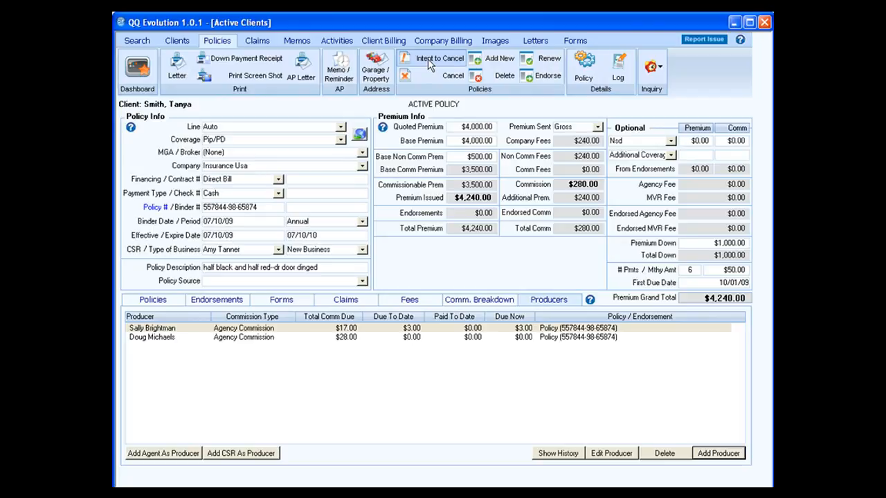
Step: Set an intent-to-cancel date of 08/10/09 with a reminder on 08/05/09
{"action": "left_click", "coordinate": [429, 61]}
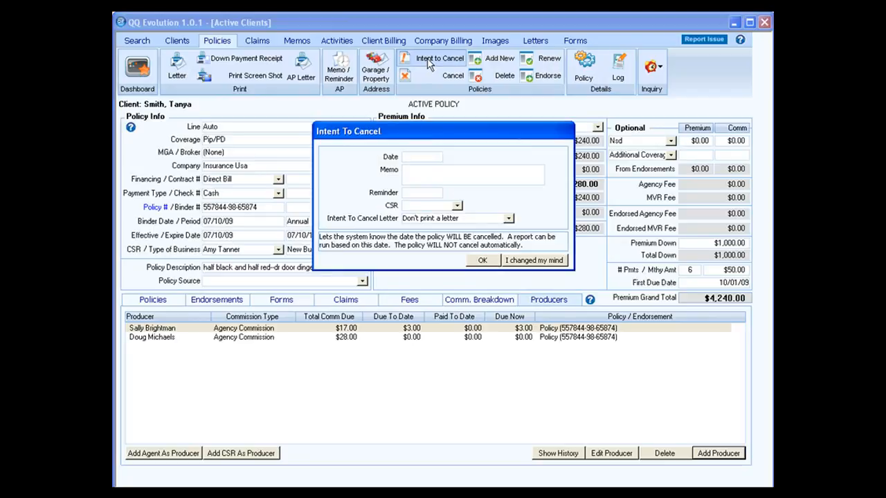
{"action": "type", "text": "08/10/09"}
{"action": "key", "text": "Tab"}
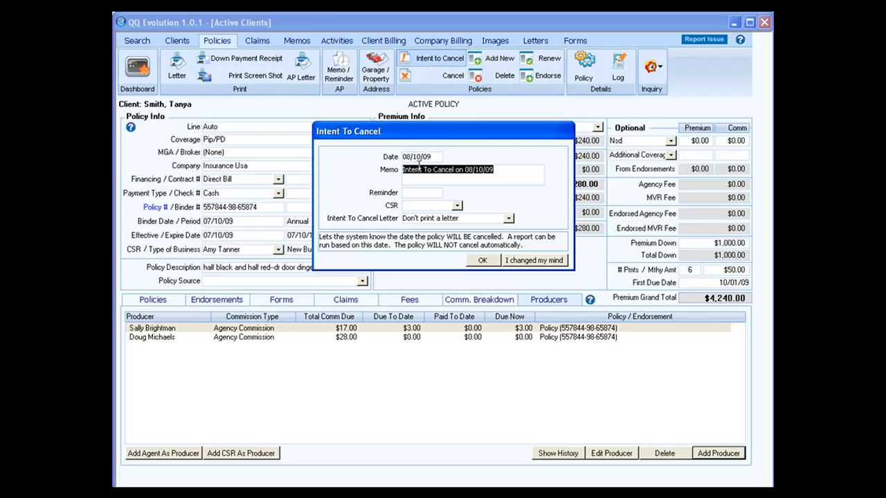
{"action": "left_click", "coordinate": [404, 194]}
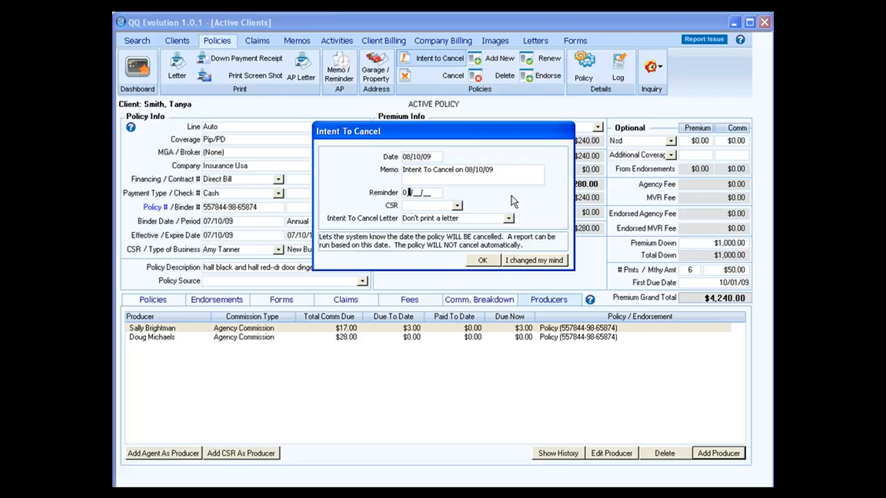
{"action": "type", "text": "08/05/09"}
{"action": "key", "text": "Tab"}
{"action": "left_click", "coordinate": [488, 261]}
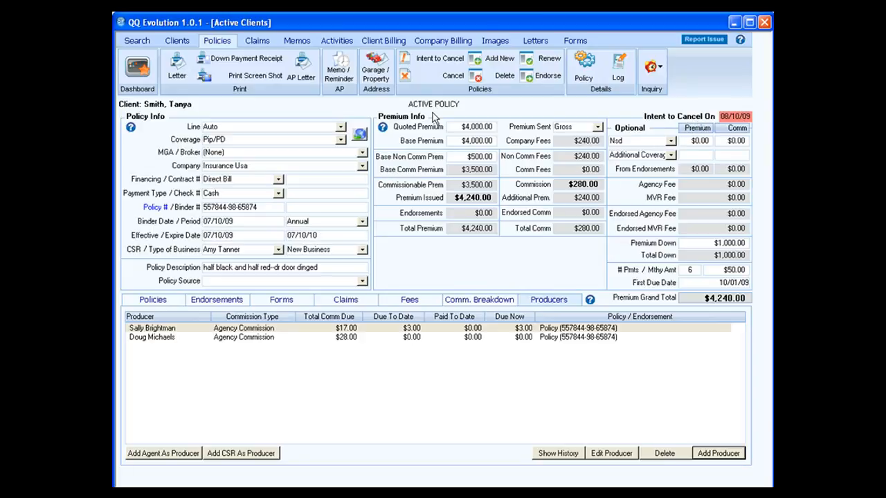
Step: Withdraw the intent to cancel, clearing its date, and bring up the Cancel Policy form
{"action": "left_click", "coordinate": [426, 63]}
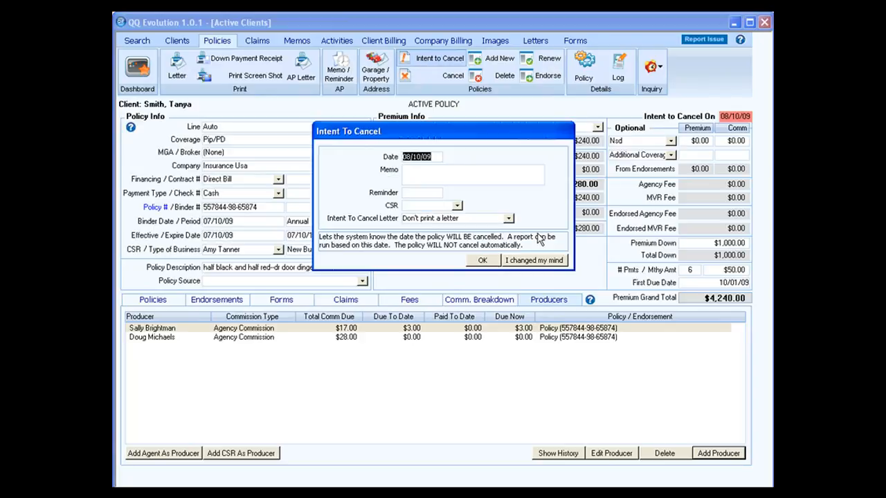
{"action": "left_click", "coordinate": [548, 261]}
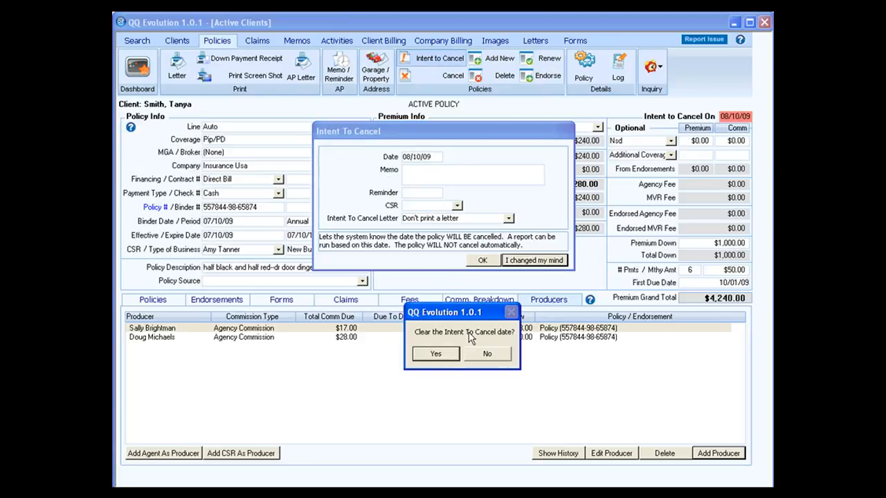
{"action": "left_click", "coordinate": [444, 354]}
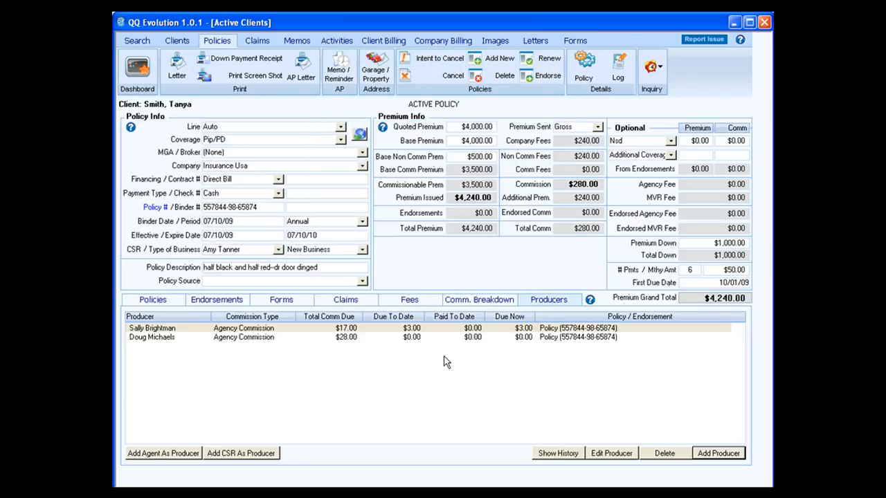
{"action": "left_click", "coordinate": [439, 80]}
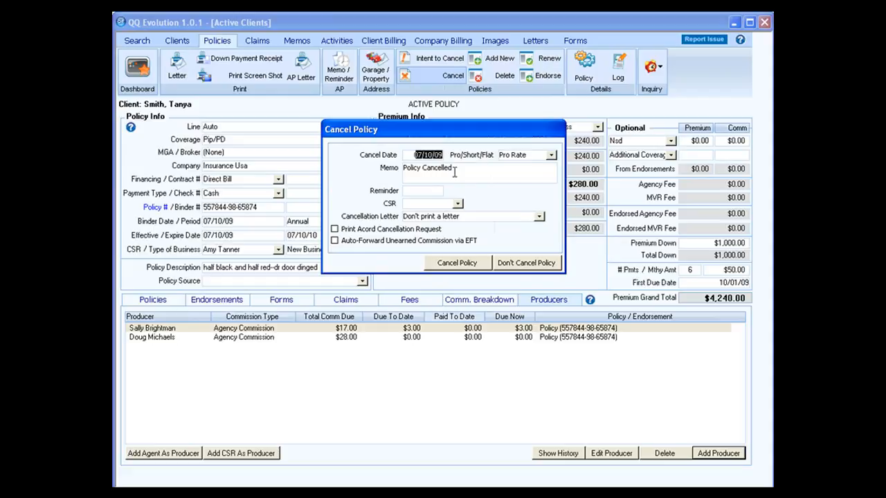
Step: Back out with Don't Cancel Policy, then decline the Delete prompt so the policy stays
{"action": "left_click", "coordinate": [516, 263]}
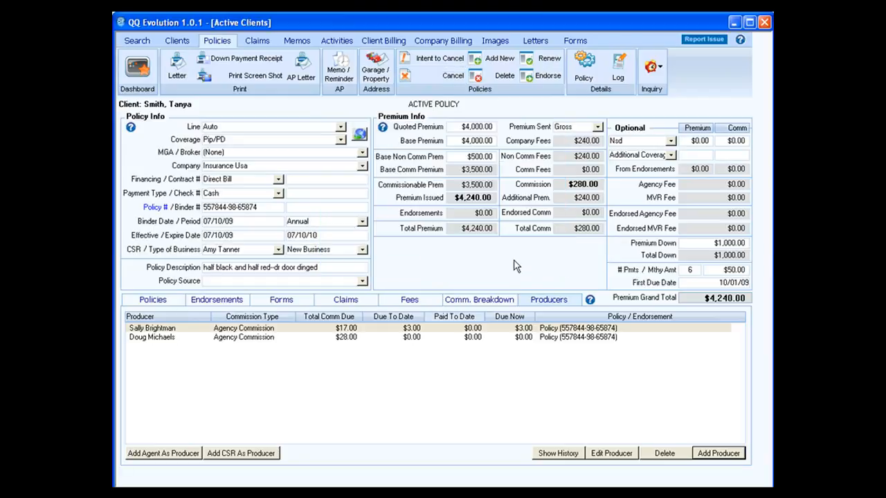
{"action": "left_click", "coordinate": [500, 76]}
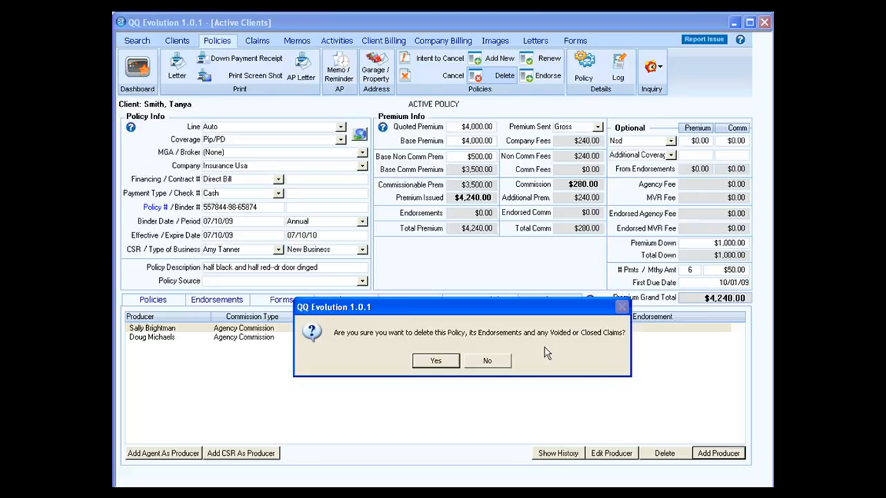
{"action": "left_click", "coordinate": [508, 361]}
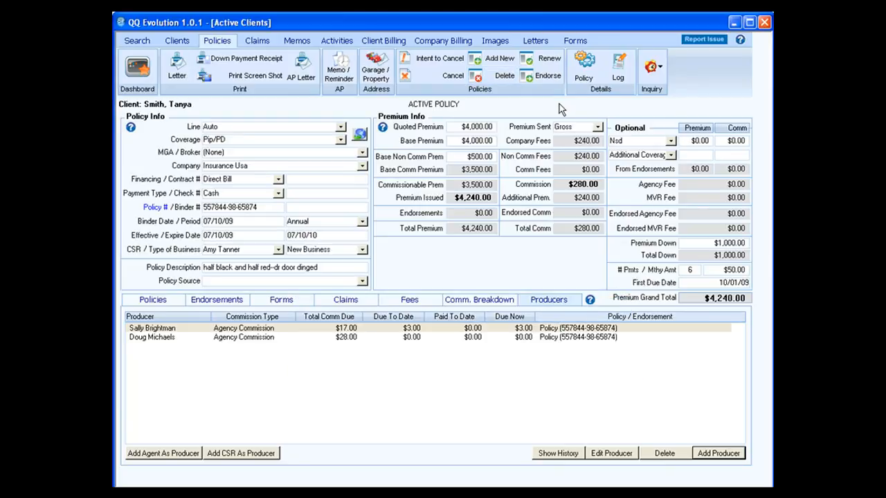
Step: Renew outside QuickQuote, attaching the old Auto Quote and using default company fees
{"action": "left_click", "coordinate": [546, 64]}
{"action": "left_click", "coordinate": [448, 361]}
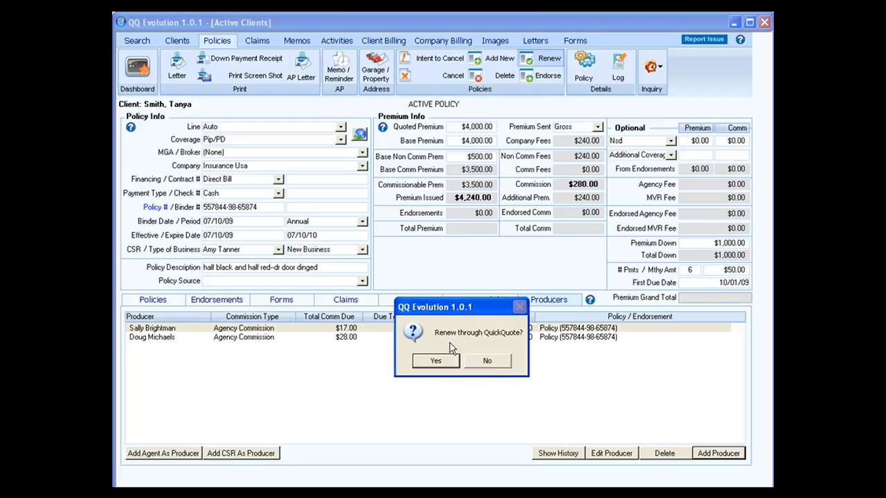
{"action": "left_click", "coordinate": [490, 363]}
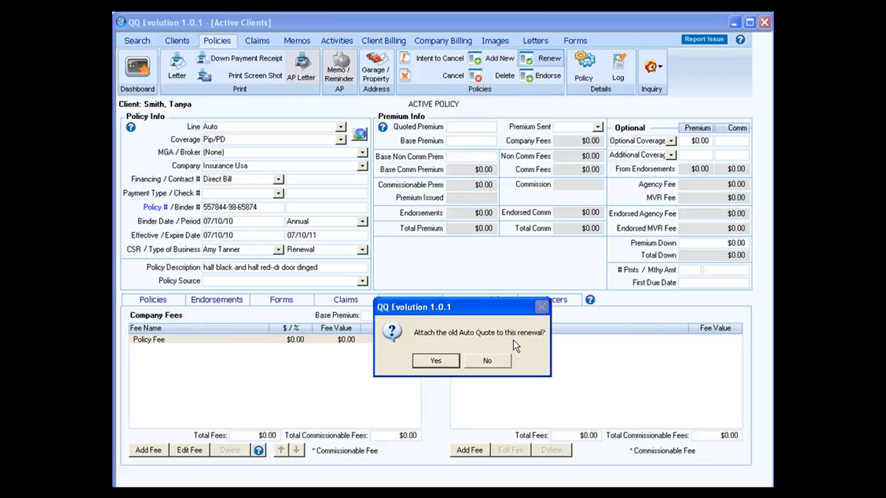
{"action": "left_click", "coordinate": [437, 361]}
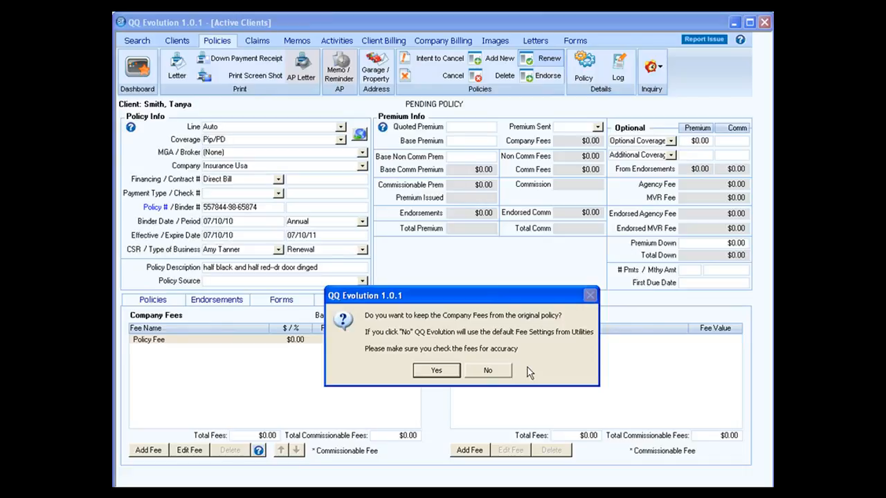
{"action": "left_click", "coordinate": [499, 372]}
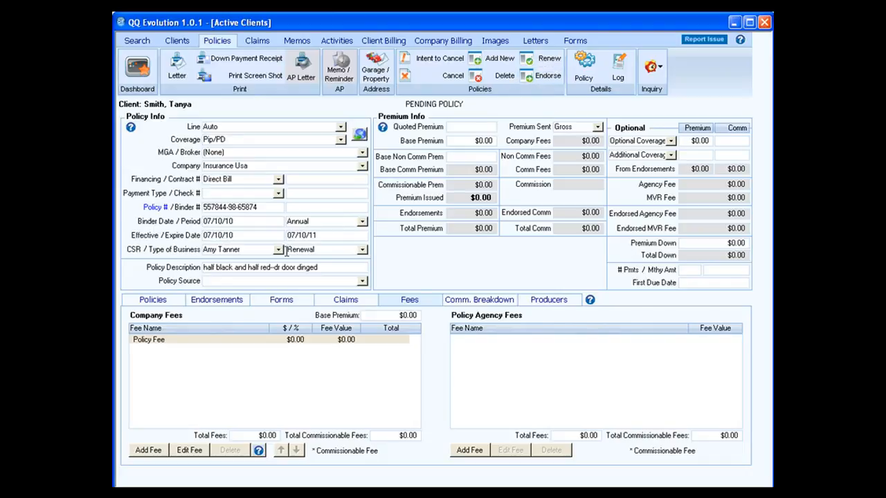
{"action": "left_click", "coordinate": [154, 301]}
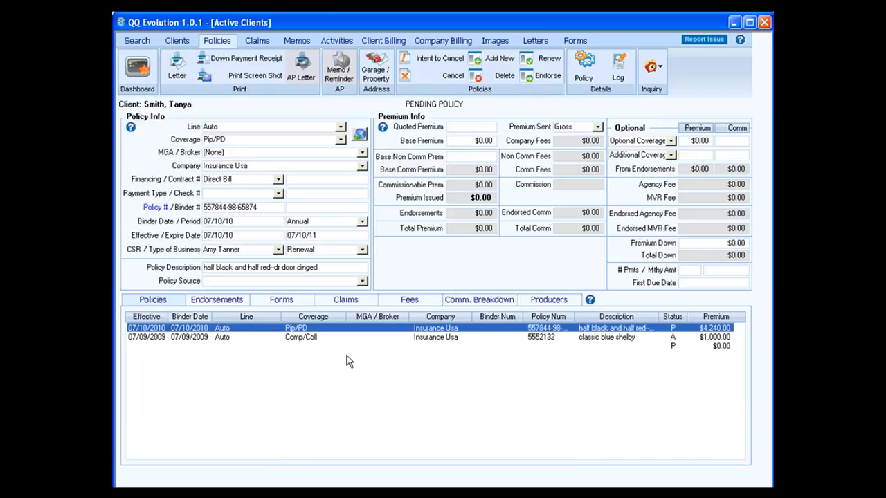
{"action": "left_click", "coordinate": [420, 347]}
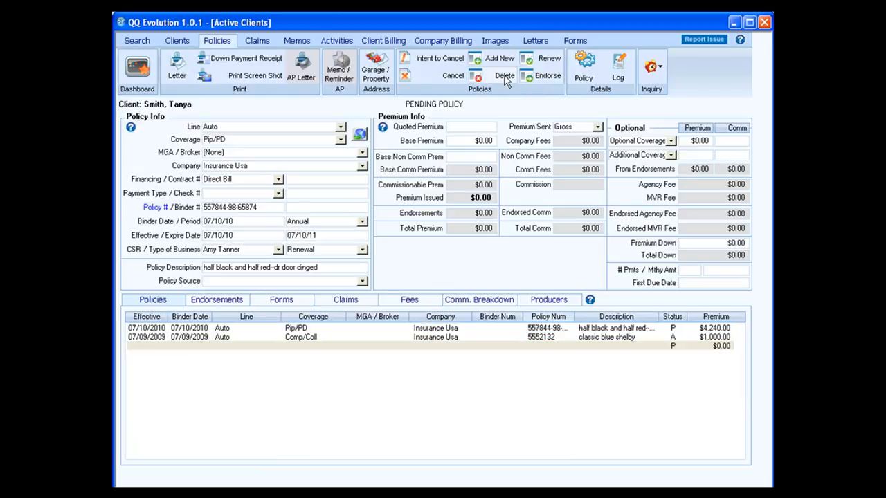
{"action": "left_click", "coordinate": [504, 76]}
{"action": "left_click", "coordinate": [434, 361]}
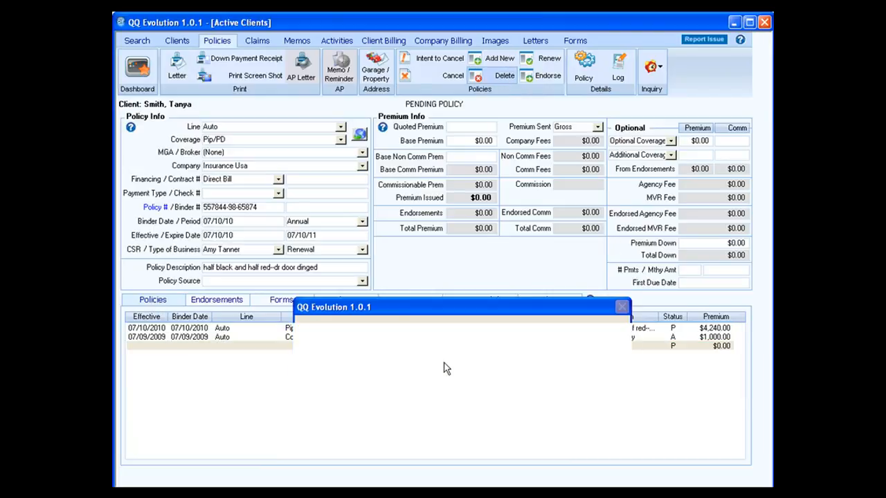
{"action": "left_click", "coordinate": [469, 361]}
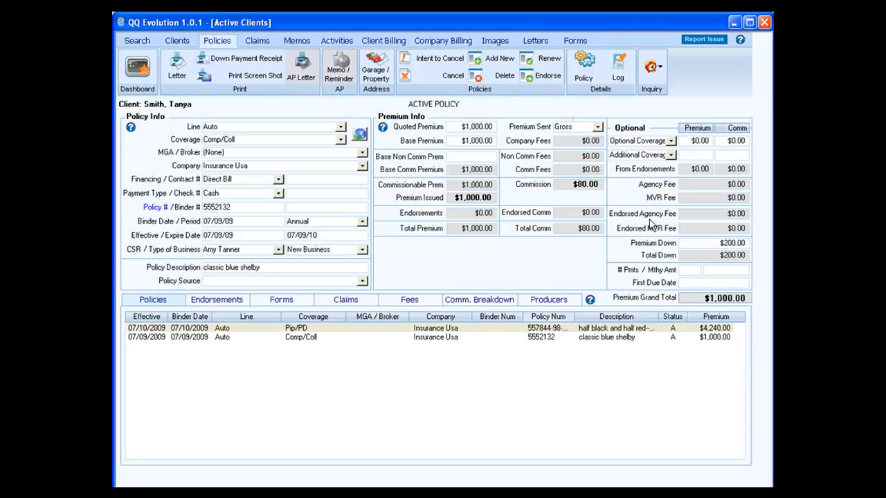
{"action": "left_click", "coordinate": [548, 76]}
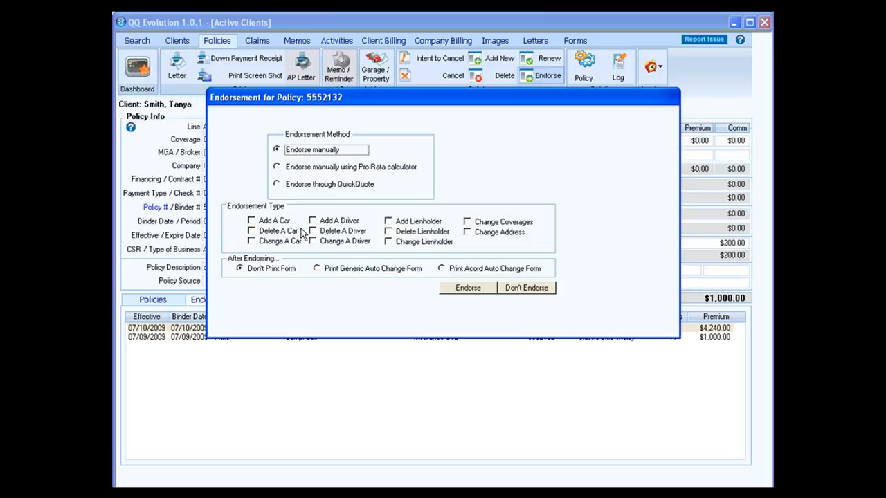
Step: Make a manual Add A Car endorsement and assign a service rep
{"action": "left_click", "coordinate": [274, 222]}
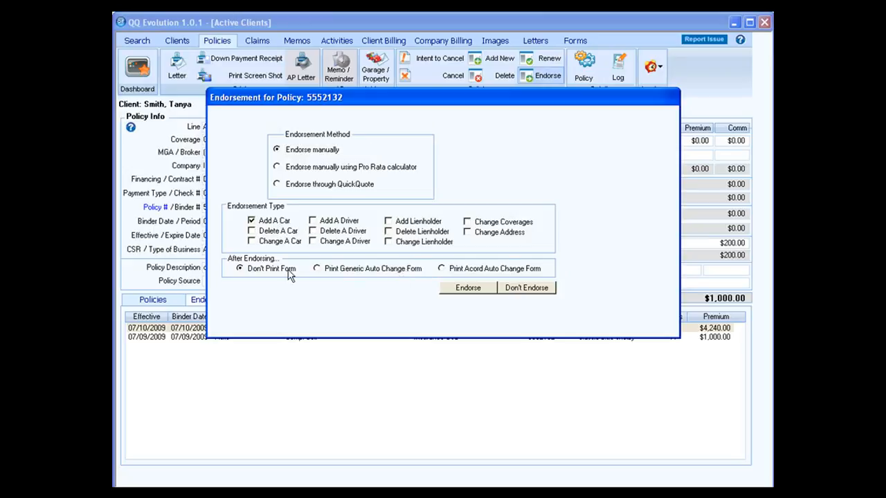
{"action": "left_click", "coordinate": [465, 288]}
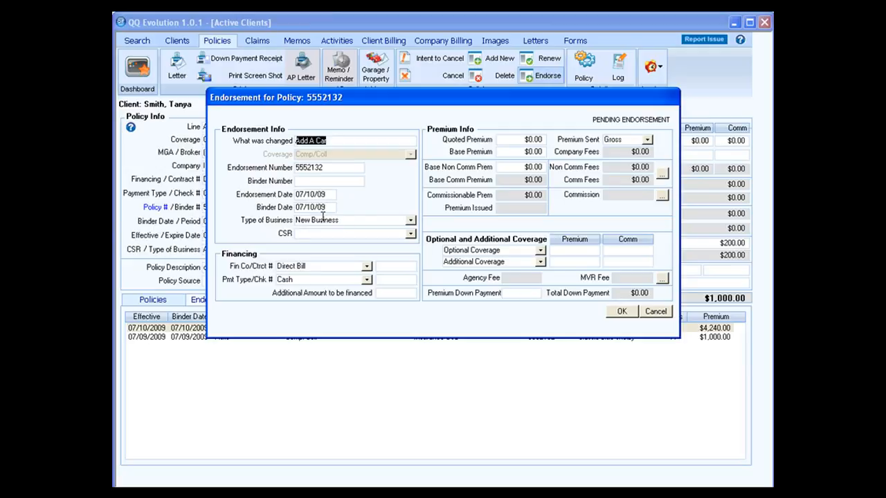
{"action": "left_click", "coordinate": [411, 235]}
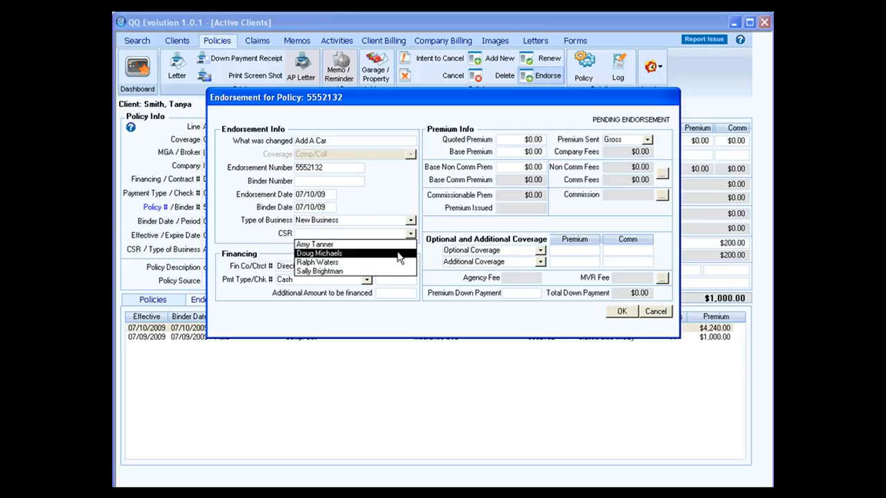
{"action": "left_click", "coordinate": [399, 252]}
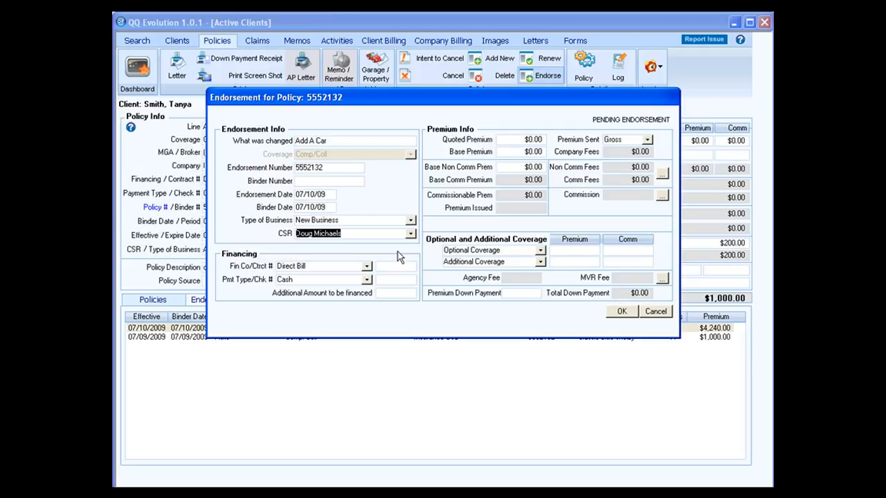
Step: Enter 20.00 as quoted and base premium, then move through the remaining fee and coverage fields
{"action": "left_click", "coordinate": [524, 139]}
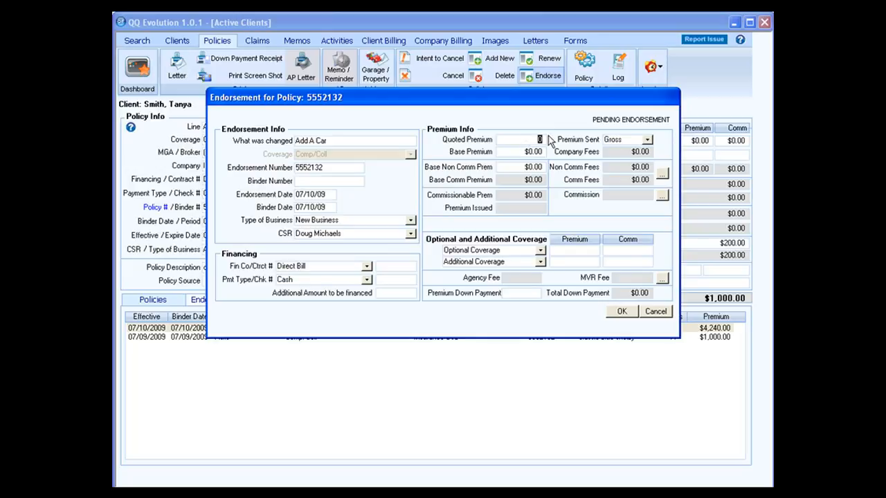
{"action": "type", "text": "20.00"}
{"action": "key", "text": "Tab"}
{"action": "type", "text": "20.00"}
{"action": "key", "text": "Tab"}
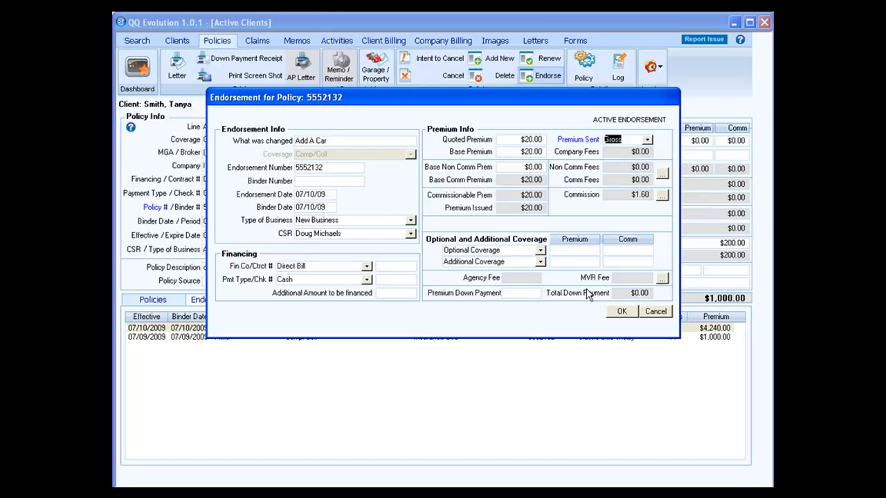
{"action": "key", "text": "Tab"}
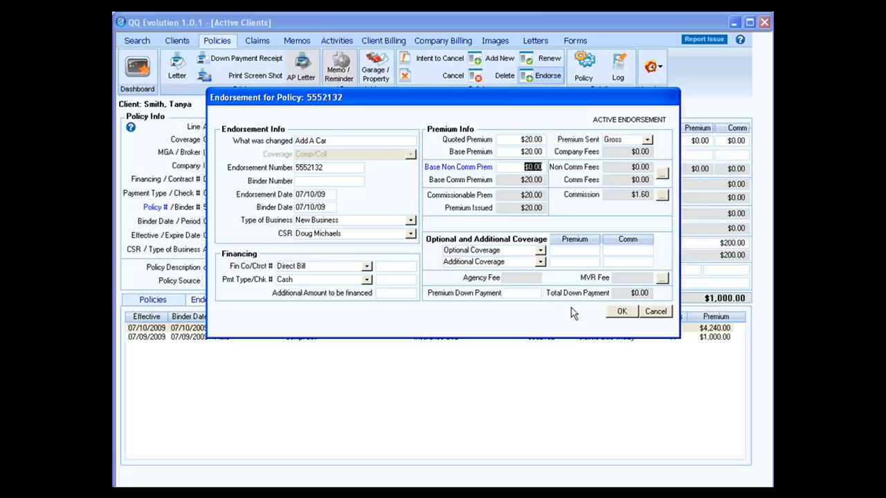
{"action": "key", "text": "Tab"}
{"action": "key", "text": "Tab"}
{"action": "key", "text": "Tab"}
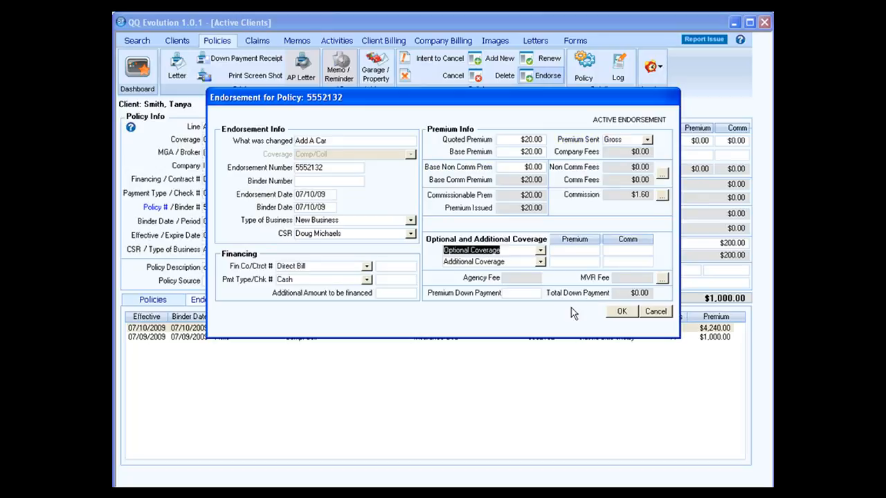
{"action": "key", "text": "Tab"}
{"action": "key", "text": "Tab"}
{"action": "key", "text": "Tab"}
{"action": "key", "text": "Tab"}
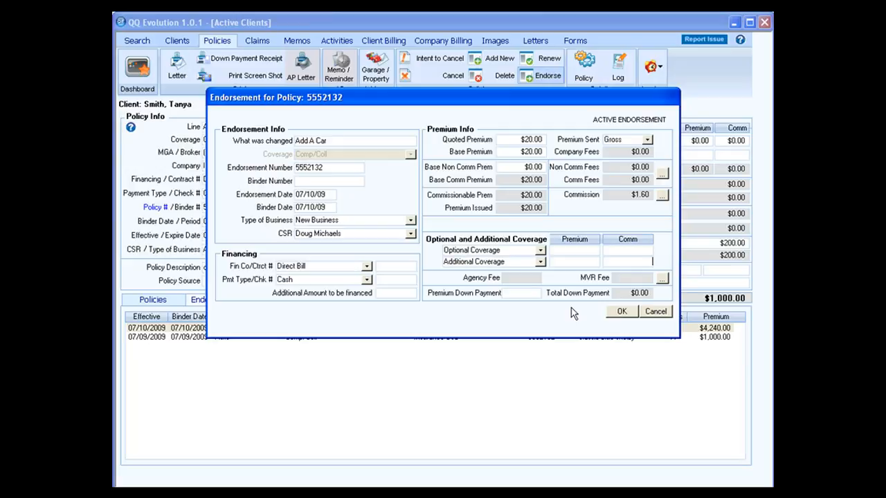
{"action": "key", "text": "Tab"}
Step: Check the agency fees for the endorsement and close them with none added
{"action": "left_click", "coordinate": [663, 279]}
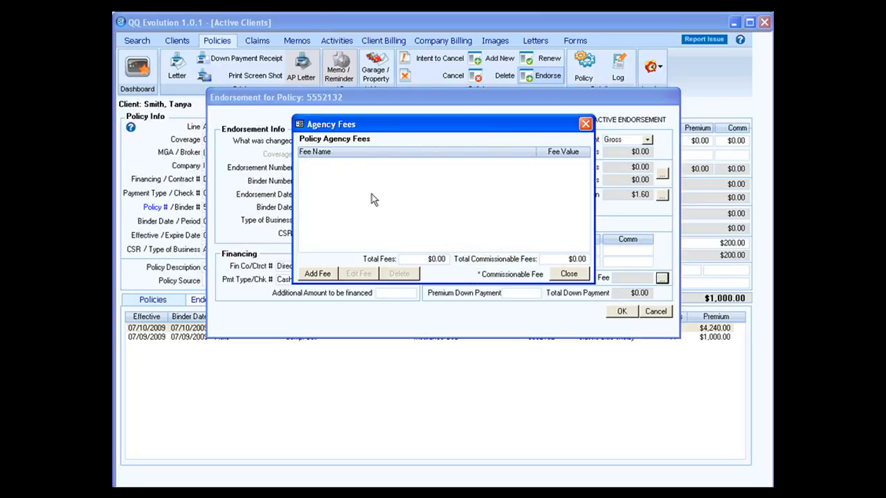
{"action": "left_click", "coordinate": [331, 274]}
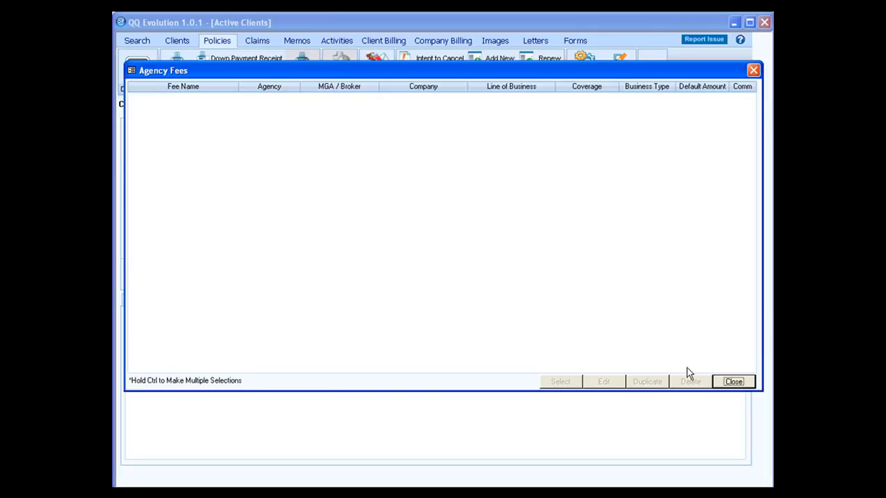
{"action": "left_click", "coordinate": [731, 386]}
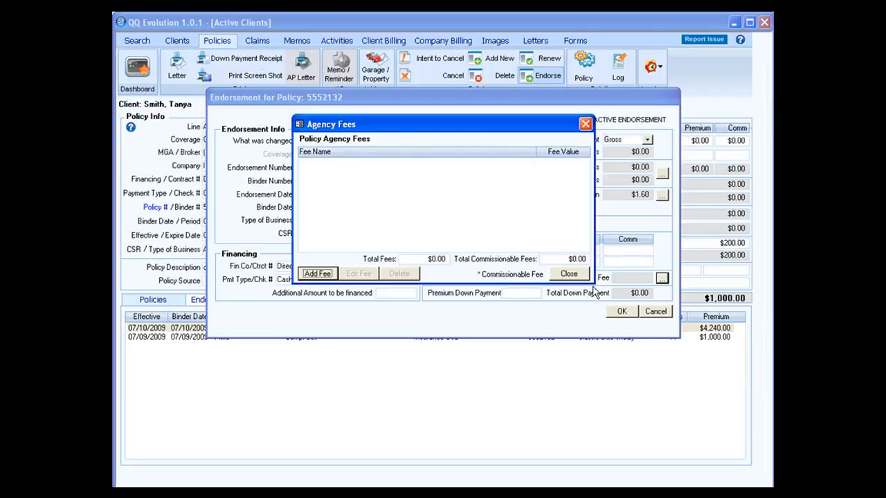
{"action": "left_click", "coordinate": [569, 274]}
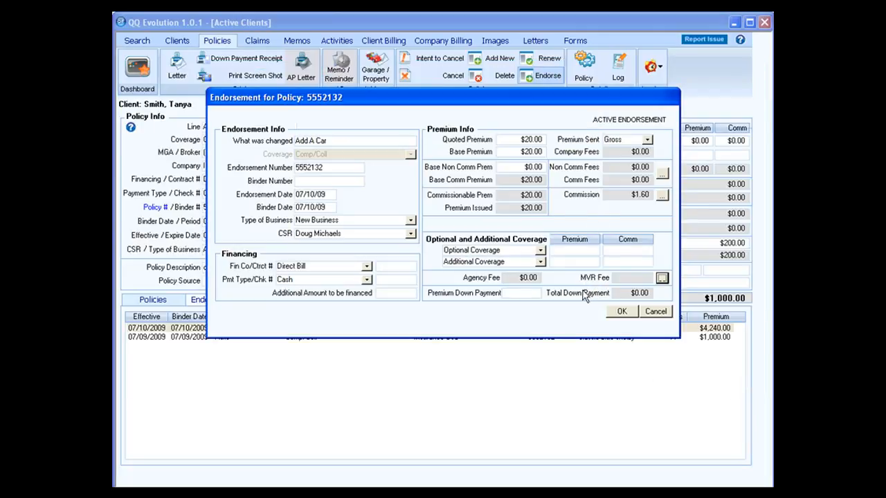
Step: Enter a 20.00 down payment, skip printing, keep Direct Bill and Cash, and save the endorsement
{"action": "left_click", "coordinate": [503, 295]}
{"action": "type", "text": "20.00"}
{"action": "left_click", "coordinate": [370, 268]}
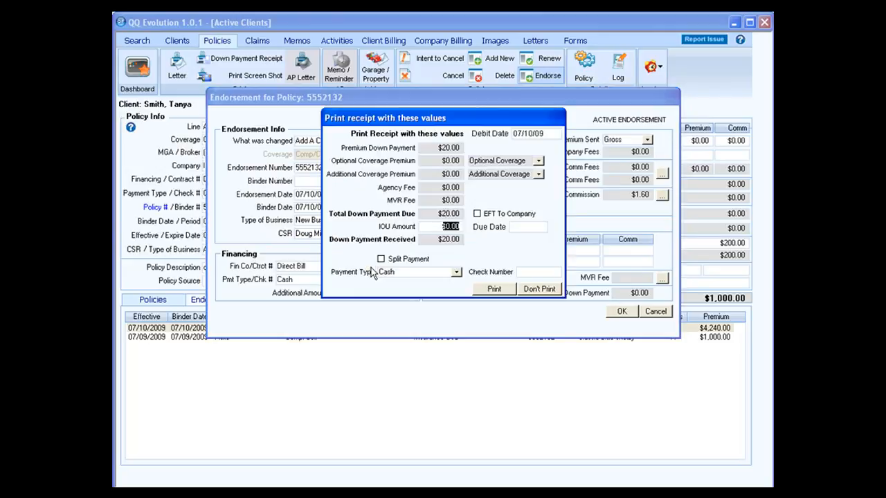
{"action": "left_click", "coordinate": [539, 290]}
{"action": "left_click", "coordinate": [367, 267]}
{"action": "left_click", "coordinate": [367, 268]}
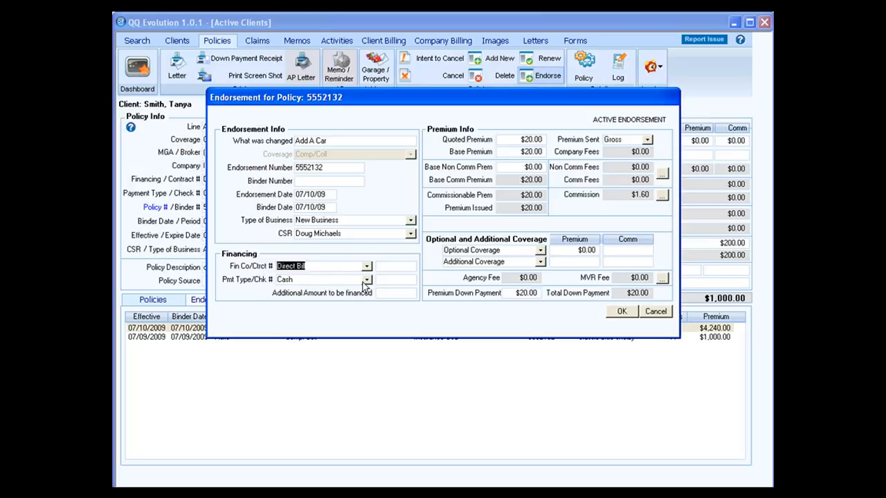
{"action": "left_click", "coordinate": [366, 280]}
{"action": "left_click", "coordinate": [367, 282]}
{"action": "left_click", "coordinate": [621, 315]}
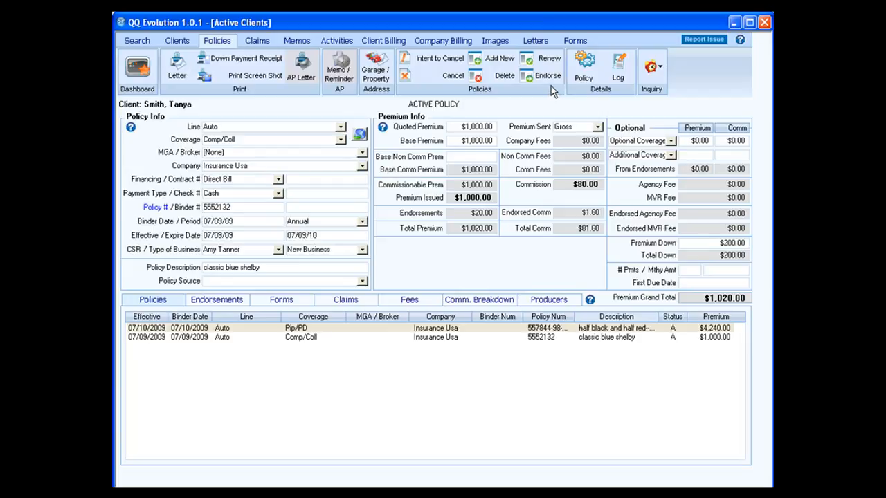
Step: Update the policy details from the Auto Quote in Policy Details Update and confirm
{"action": "left_click", "coordinate": [585, 72]}
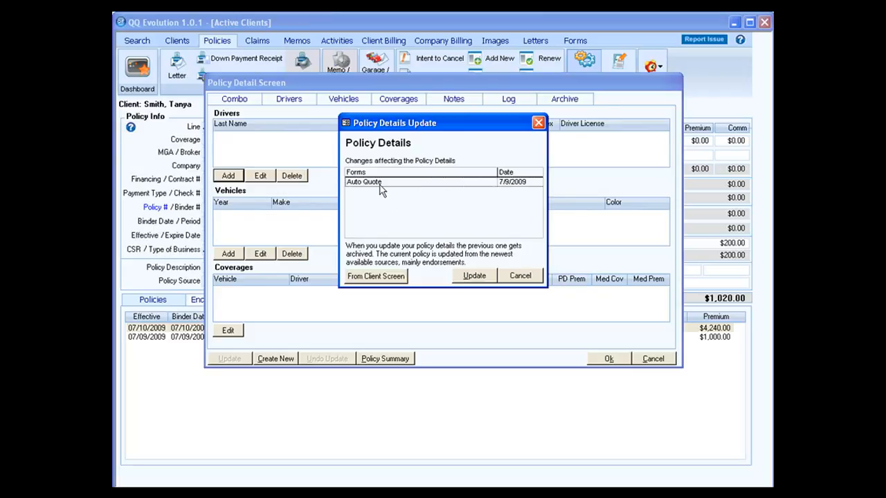
{"action": "left_click", "coordinate": [475, 279]}
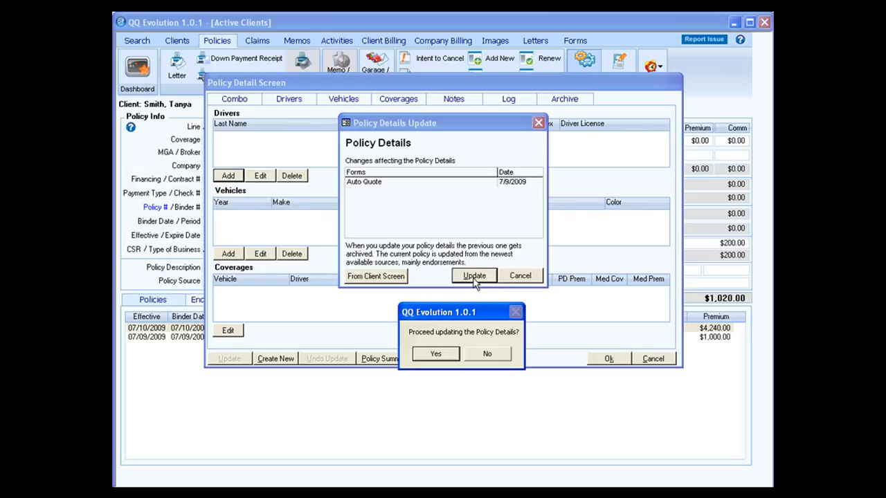
{"action": "left_click", "coordinate": [436, 354]}
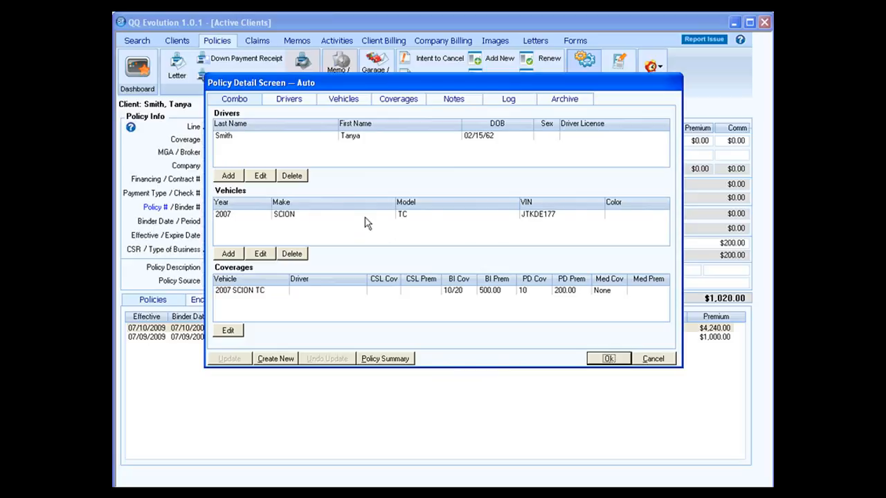
Step: Add a driver with the brother's last and first name and relation 'brother'
{"action": "left_click", "coordinate": [297, 103]}
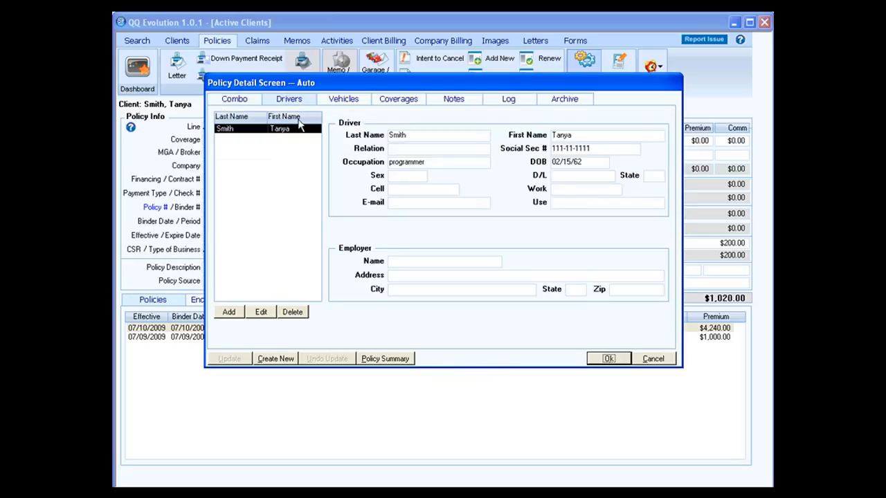
{"action": "left_click", "coordinate": [230, 313]}
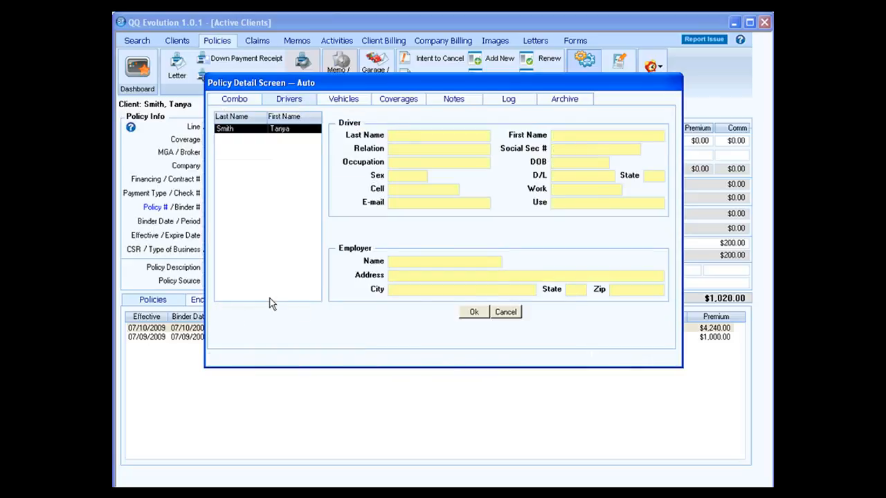
{"action": "key", "text": "Tab"}
{"action": "key", "text": "Tab"}
{"action": "type", "text": "brother"}
{"action": "left_click", "coordinate": [468, 313]}
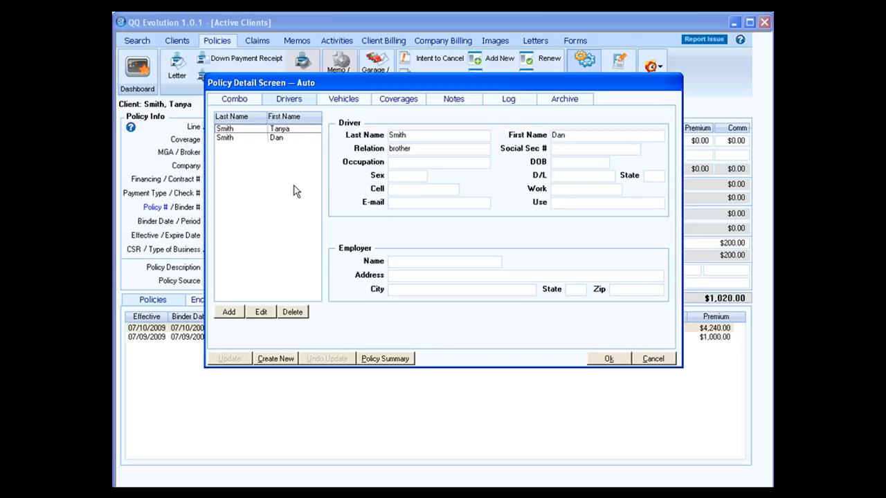
Step: Review the driver entries and the insured 2007 SCION TC vehicle
{"action": "left_click", "coordinate": [281, 138]}
{"action": "left_click", "coordinate": [281, 129]}
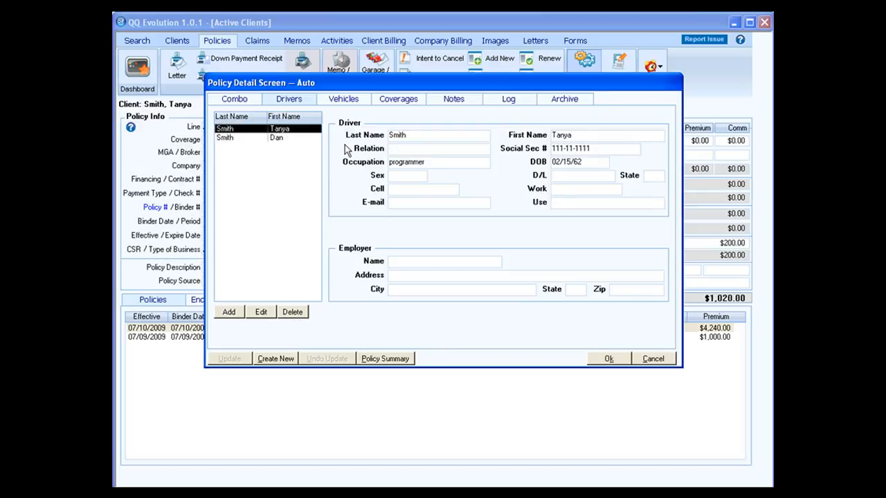
{"action": "left_click", "coordinate": [347, 101]}
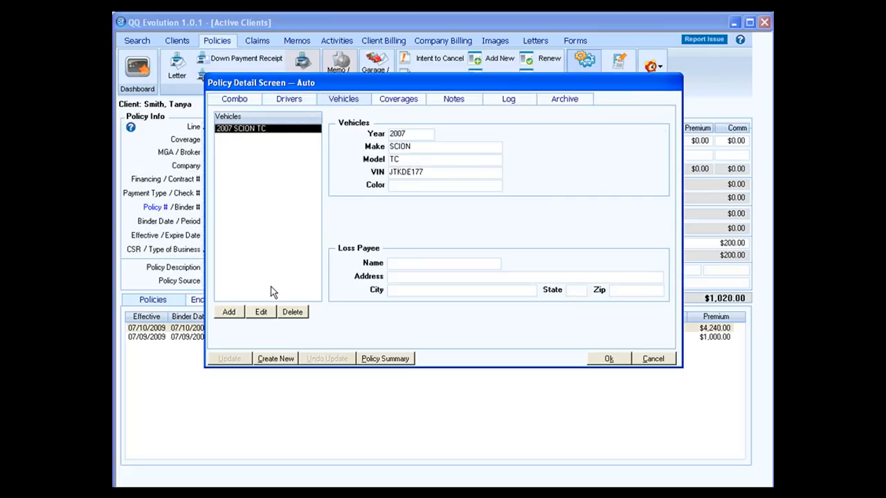
Step: Review the Coverages, Notes, Log and Archive tabs, then generate the Combo policy summary
{"action": "left_click", "coordinate": [393, 99]}
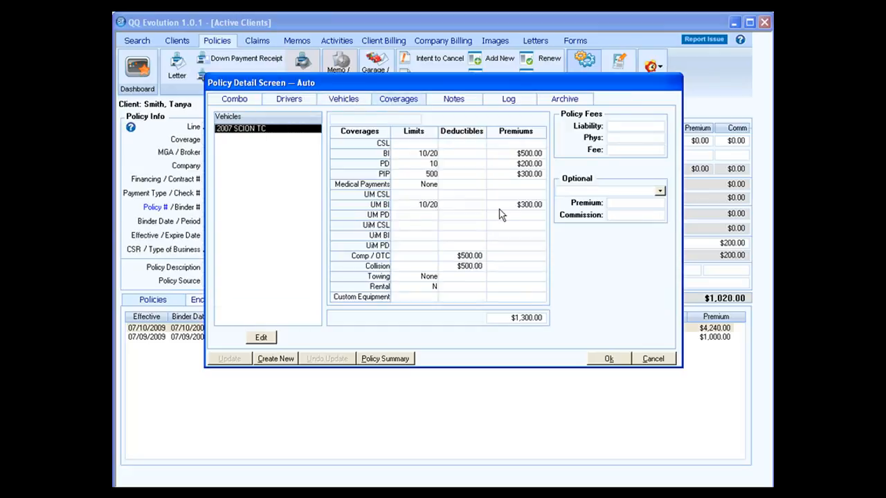
{"action": "left_click", "coordinate": [455, 101]}
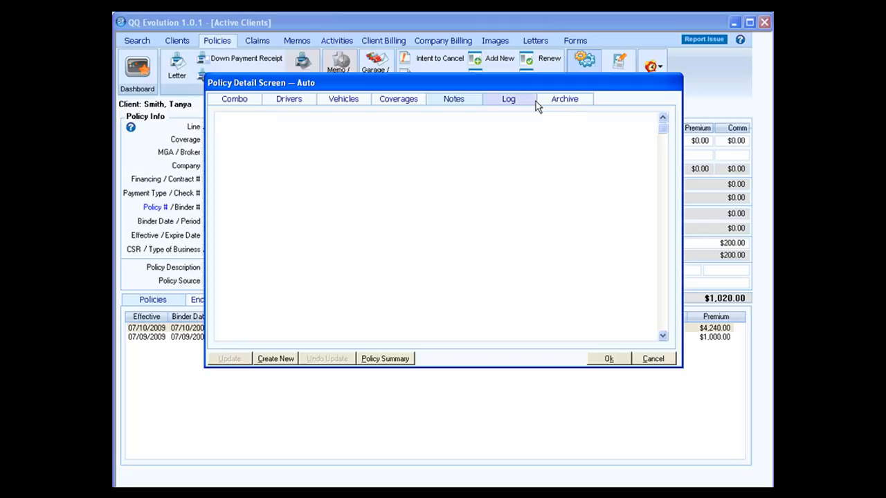
{"action": "left_click", "coordinate": [509, 101]}
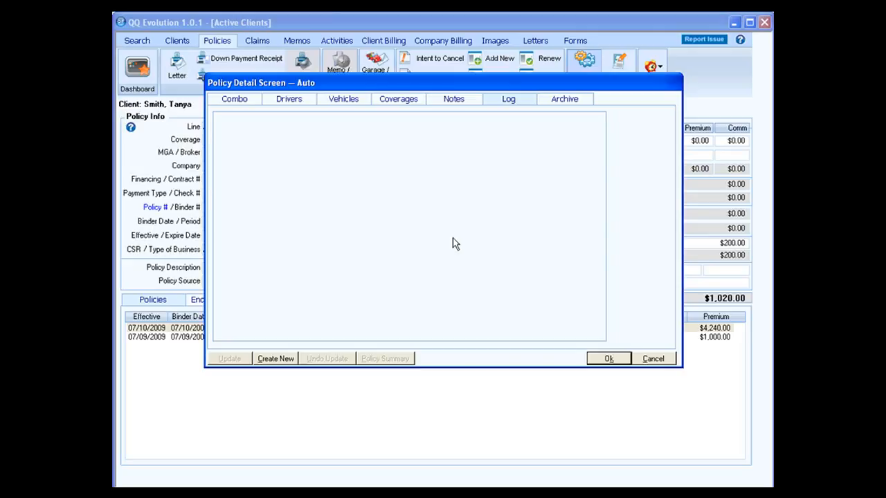
{"action": "left_click", "coordinate": [556, 105]}
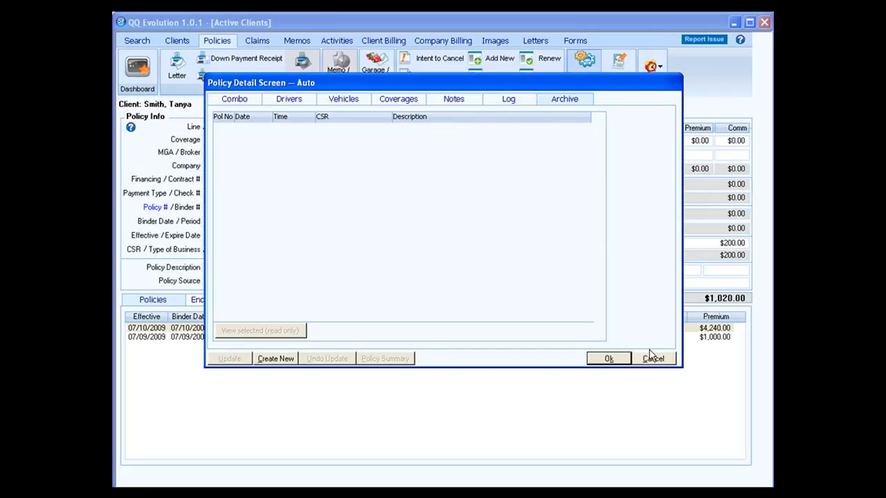
{"action": "left_click", "coordinate": [240, 103]}
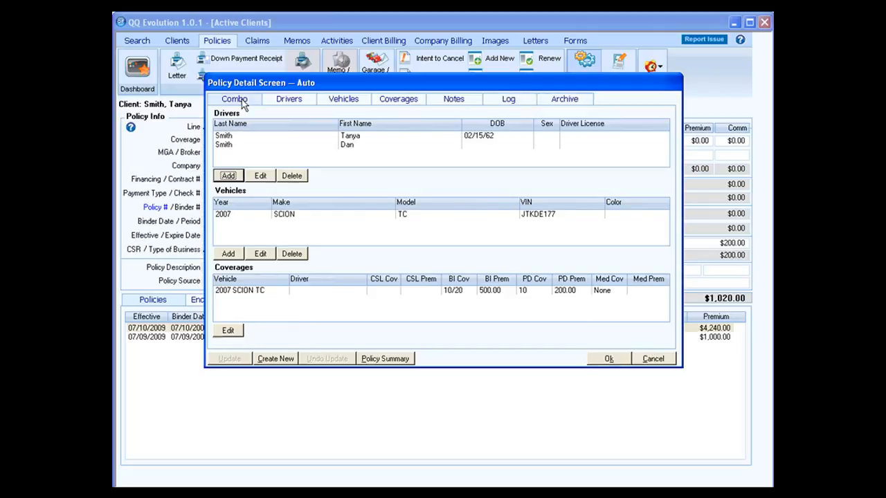
{"action": "left_click", "coordinate": [405, 361]}
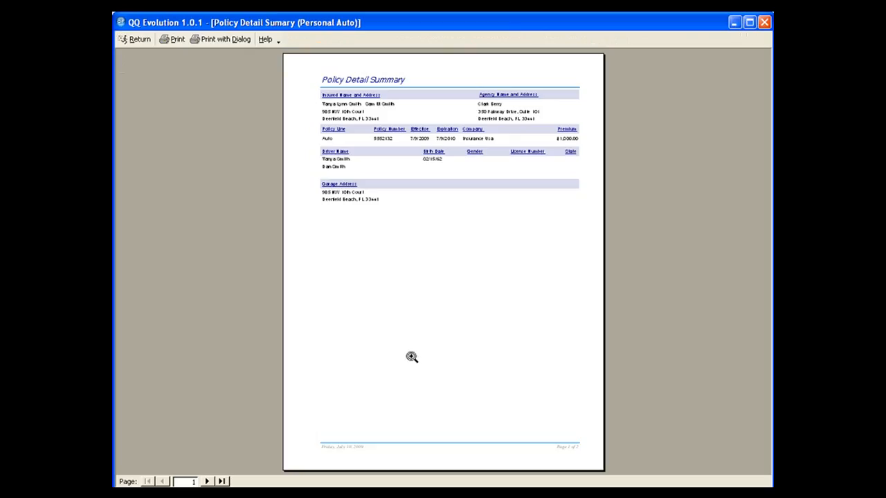
Step: Read both pages of the Policy Detail Summary report, then return to the auto policy
{"action": "left_click", "coordinate": [412, 357]}
{"action": "scroll", "coordinate": [412, 357], "scroll_direction": "up", "scroll_amount": 5}
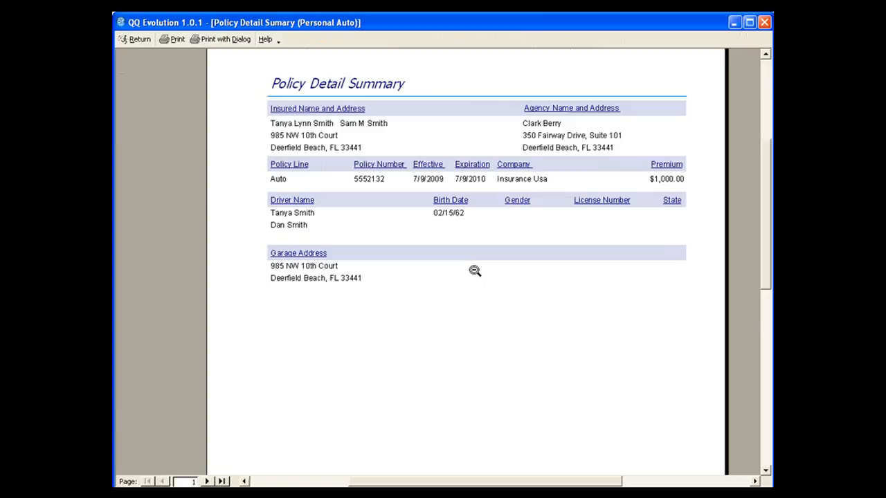
{"action": "scroll", "coordinate": [475, 274], "scroll_direction": "down", "scroll_amount": 3}
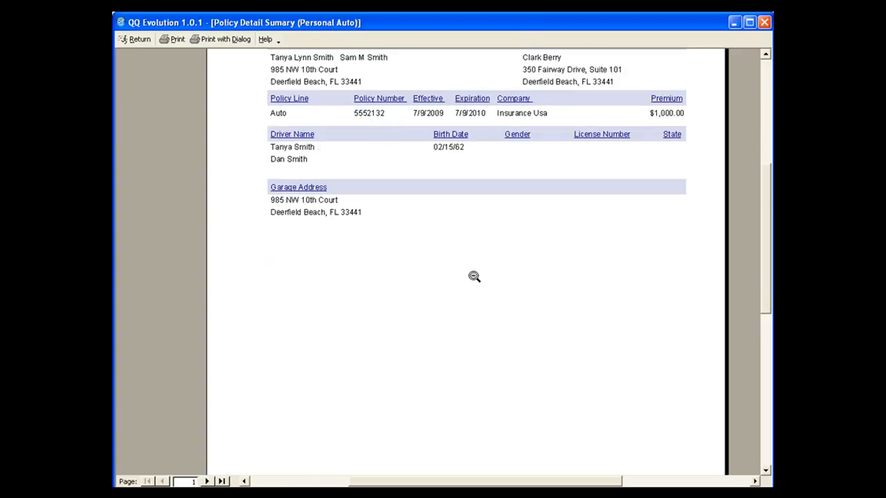
{"action": "scroll", "coordinate": [474, 277], "scroll_direction": "down", "scroll_amount": 2}
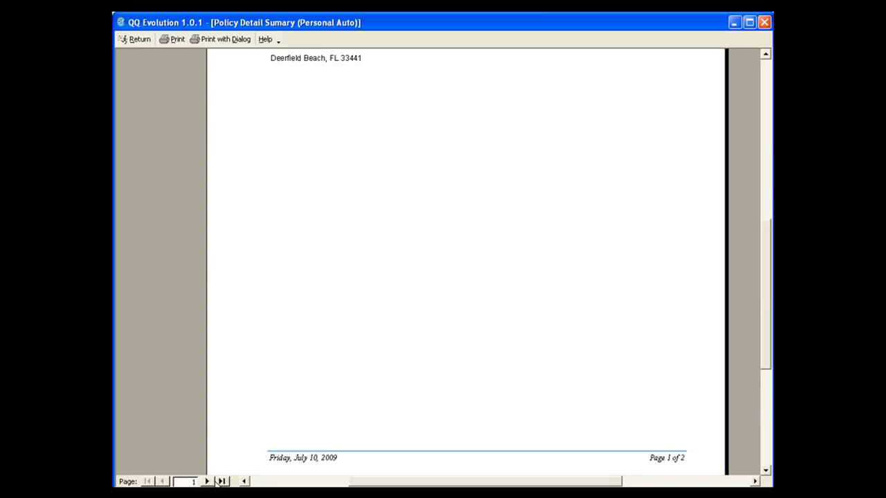
{"action": "left_click", "coordinate": [207, 481]}
{"action": "scroll", "coordinate": [397, 433], "scroll_direction": "up", "scroll_amount": 3}
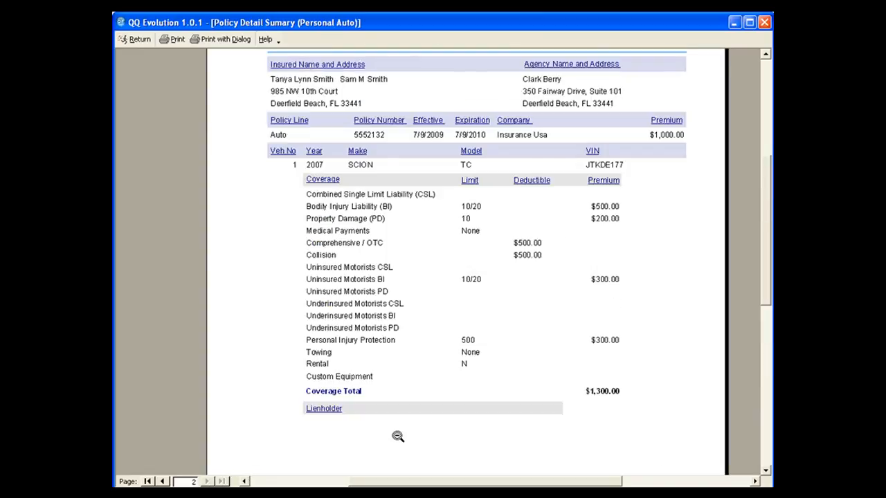
{"action": "scroll", "coordinate": [313, 427], "scroll_direction": "up", "scroll_amount": 1}
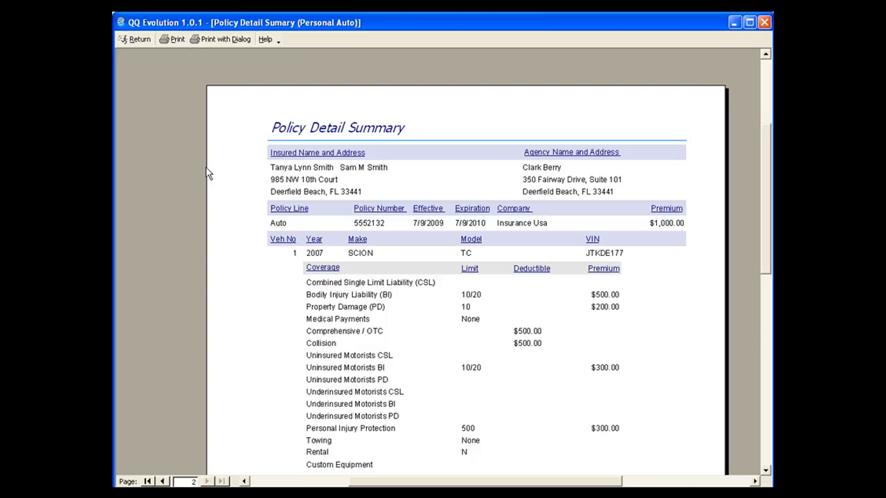
{"action": "left_click", "coordinate": [137, 39]}
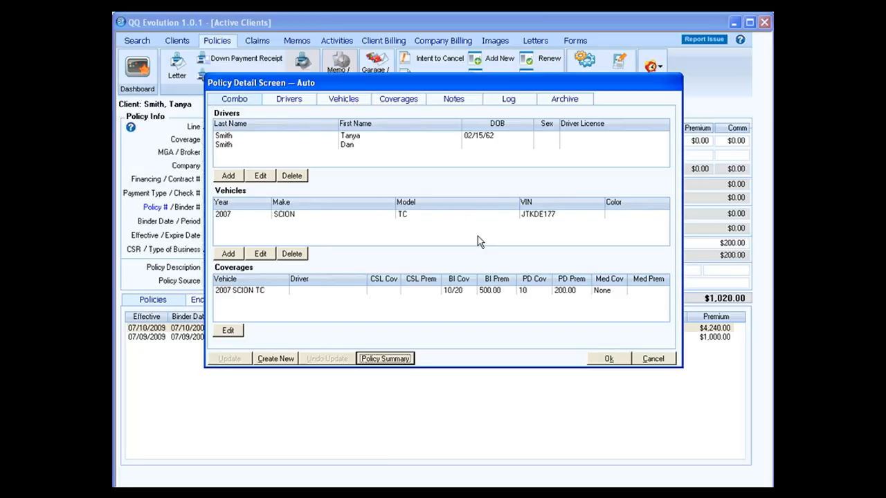
Step: Close the Policy Detail Screen, then review and close the policy's Log of changes
{"action": "left_click", "coordinate": [603, 359]}
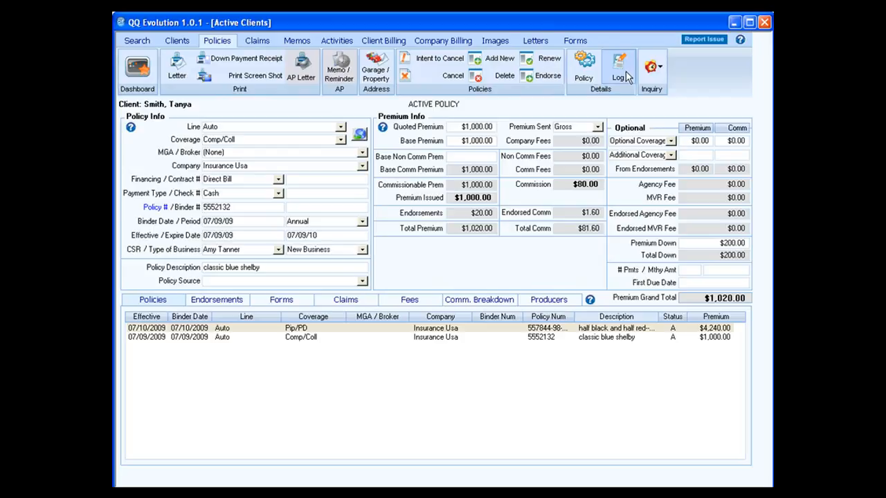
{"action": "left_click", "coordinate": [625, 77]}
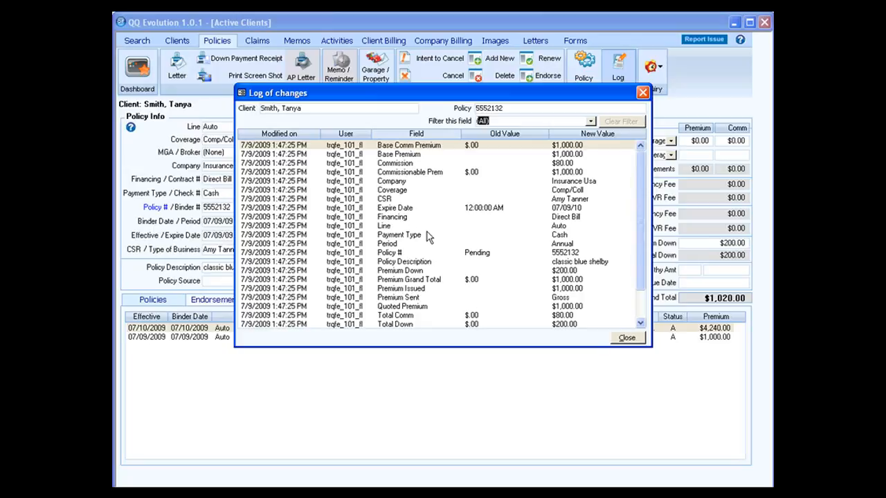
{"action": "left_click", "coordinate": [627, 341]}
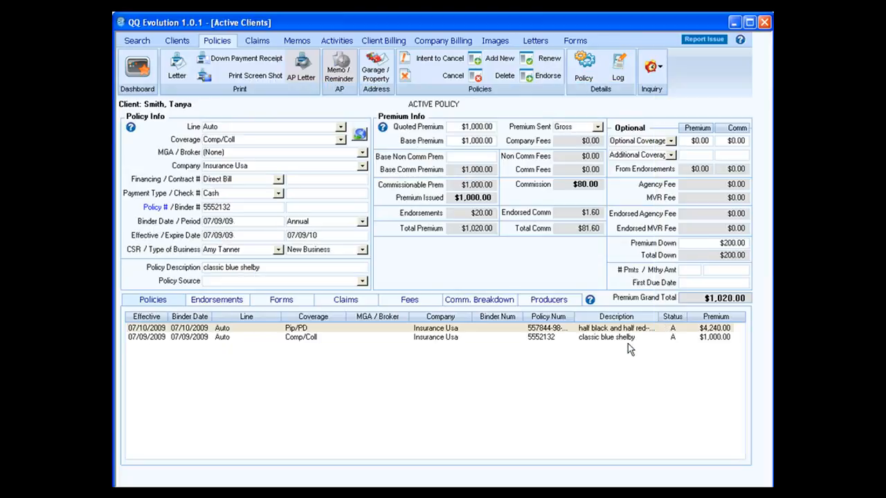
{"action": "left_click", "coordinate": [659, 77]}
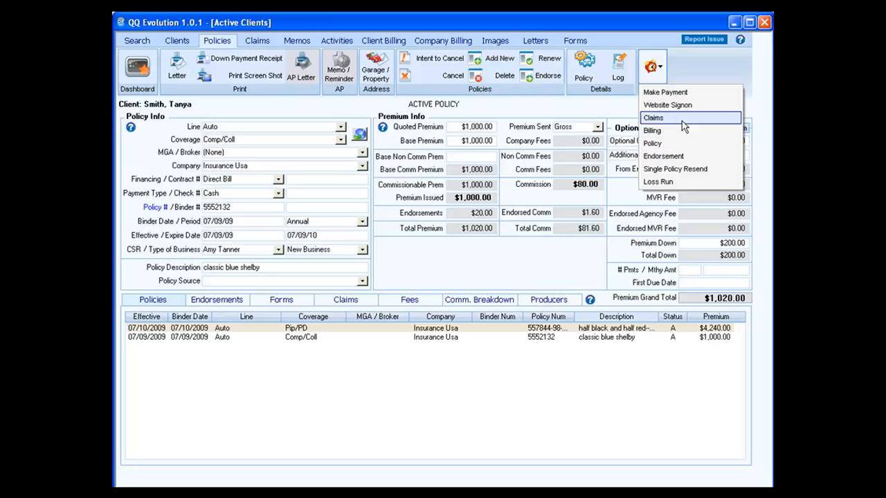
{"action": "left_click", "coordinate": [540, 262]}
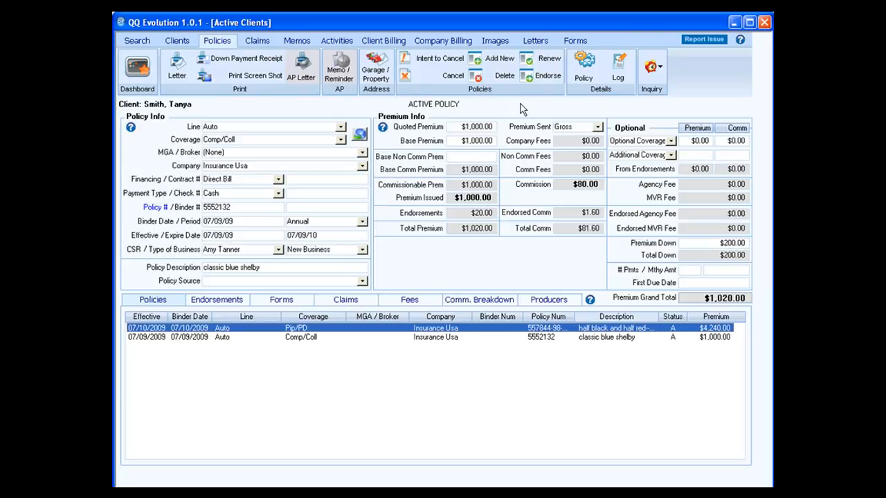
Step: Review the $1,000.00 and $20.00 client down payments, then show the Company Billing ledger
{"action": "left_click", "coordinate": [386, 42]}
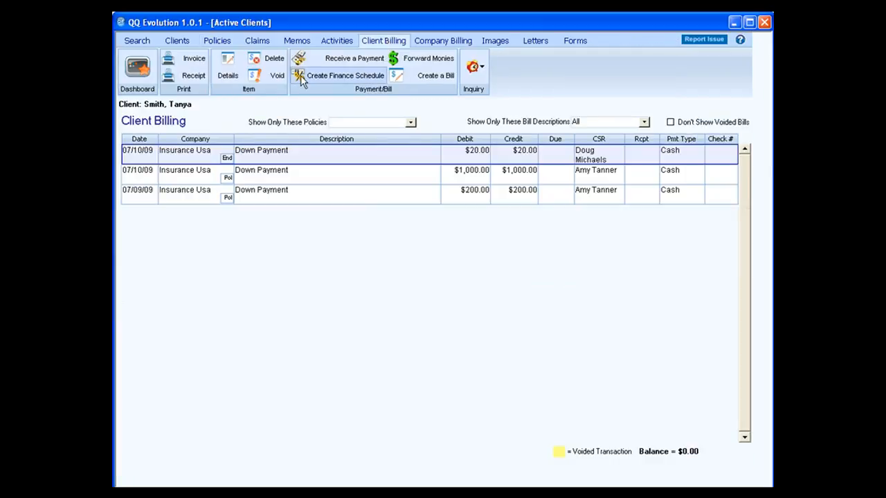
{"action": "left_click", "coordinate": [154, 177]}
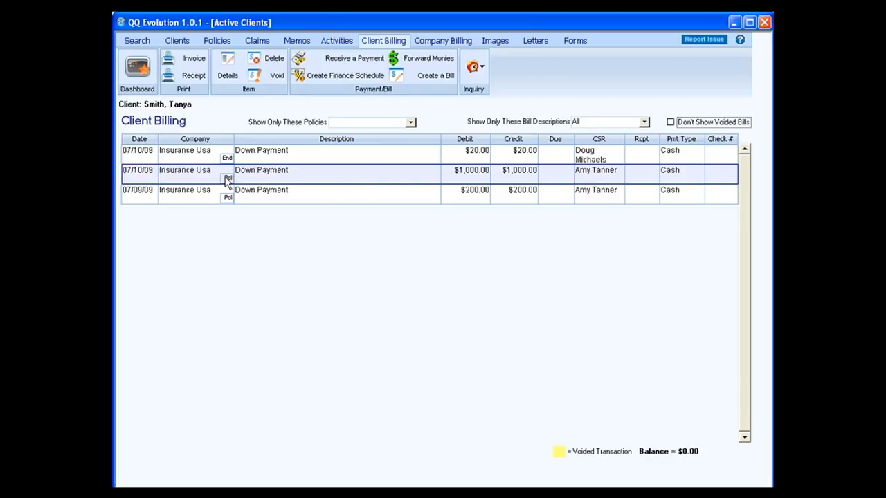
{"action": "left_click", "coordinate": [154, 160]}
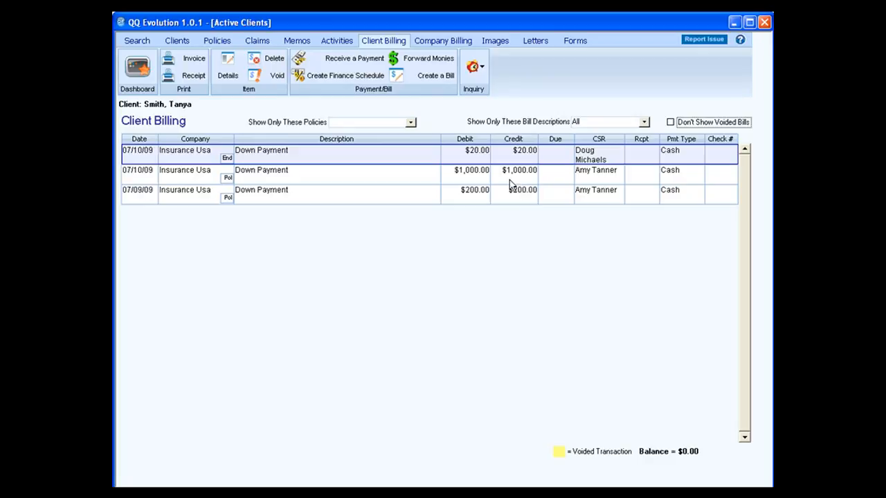
{"action": "left_click", "coordinate": [437, 42]}
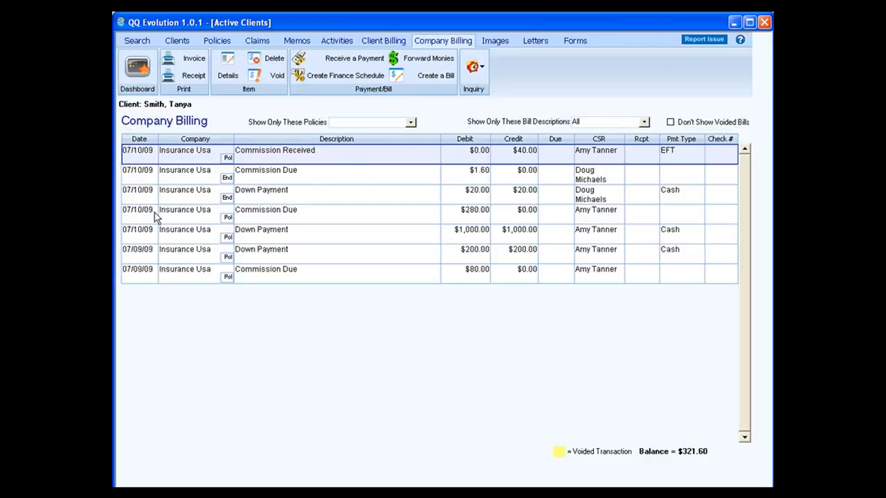
Step: Inspect the $1,000 and $20.00 company down payment rows, then return to Client Billing
{"action": "left_click", "coordinate": [153, 236]}
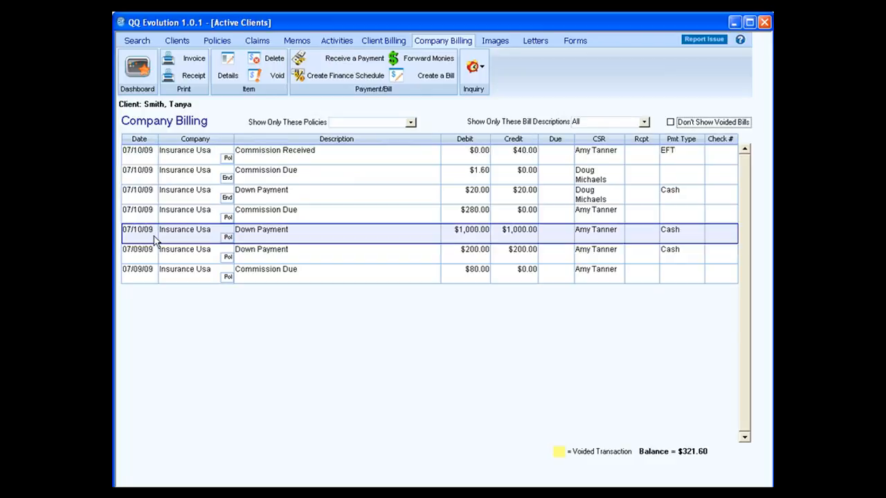
{"action": "left_click", "coordinate": [137, 194]}
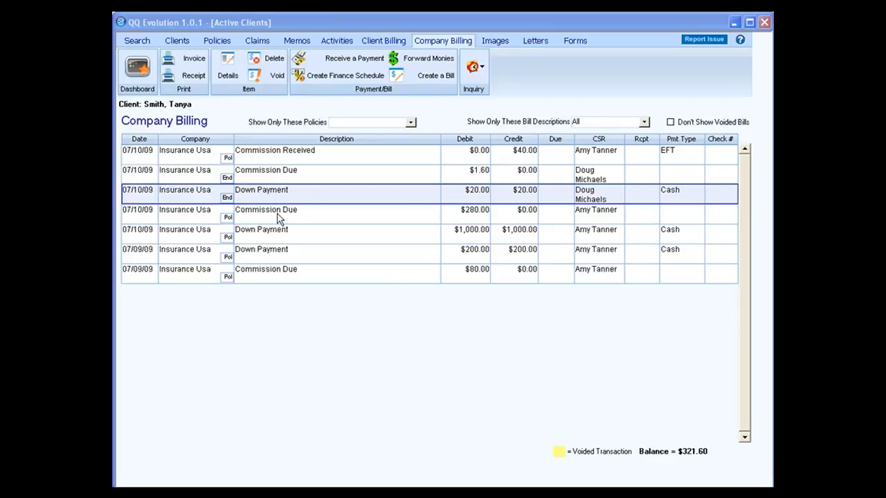
{"action": "left_click", "coordinate": [389, 44]}
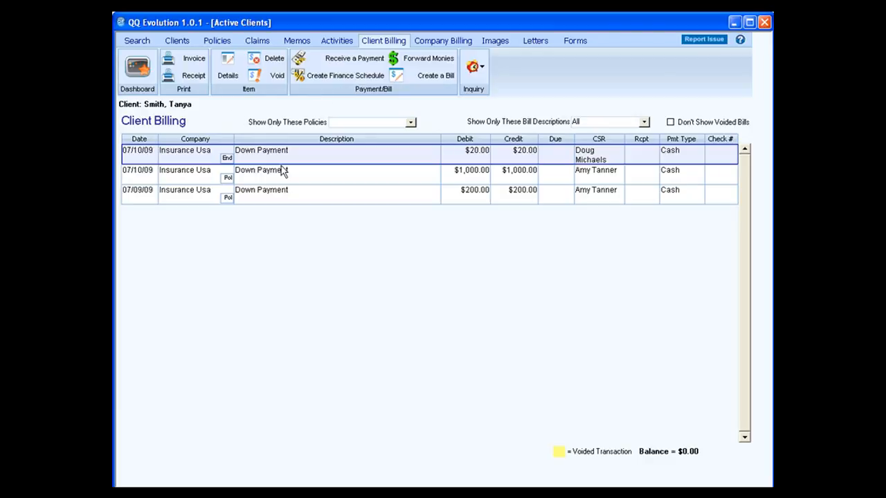
Step: Start a client invoice with the four 07/10/09 items excluded
{"action": "left_click", "coordinate": [193, 61]}
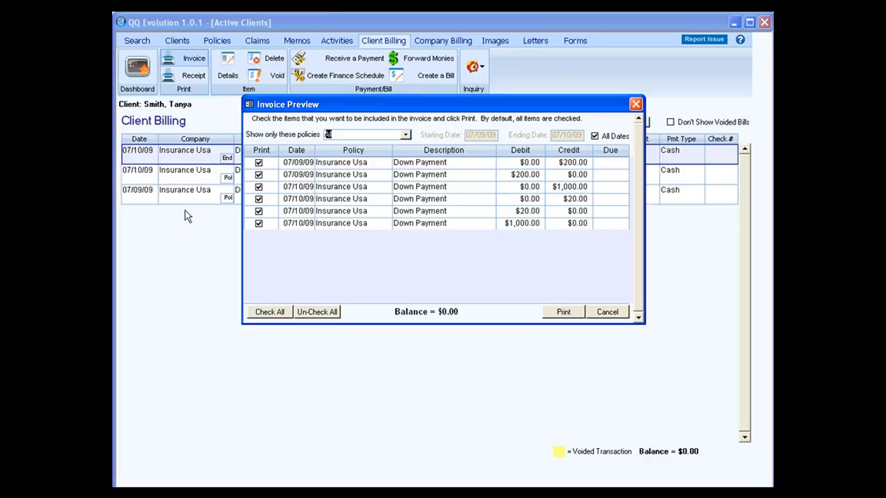
{"action": "left_click", "coordinate": [258, 222]}
{"action": "left_click", "coordinate": [258, 212]}
{"action": "left_click", "coordinate": [258, 199]}
{"action": "left_click", "coordinate": [258, 188]}
Step: Print the $200 down payment invoice, dismiss the template notice, review it, and close it
{"action": "left_click", "coordinate": [566, 313]}
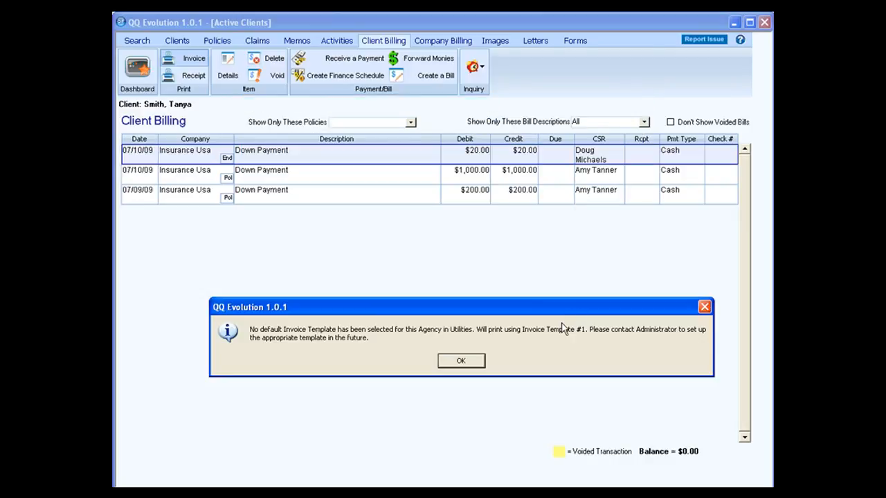
{"action": "left_click", "coordinate": [476, 362]}
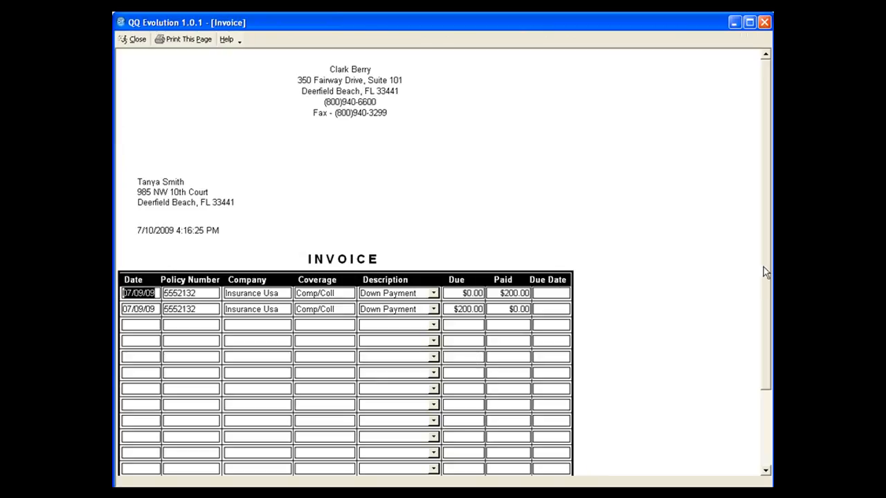
{"action": "left_click_drag", "start_coordinate": [763, 267], "coordinate": [757, 355]}
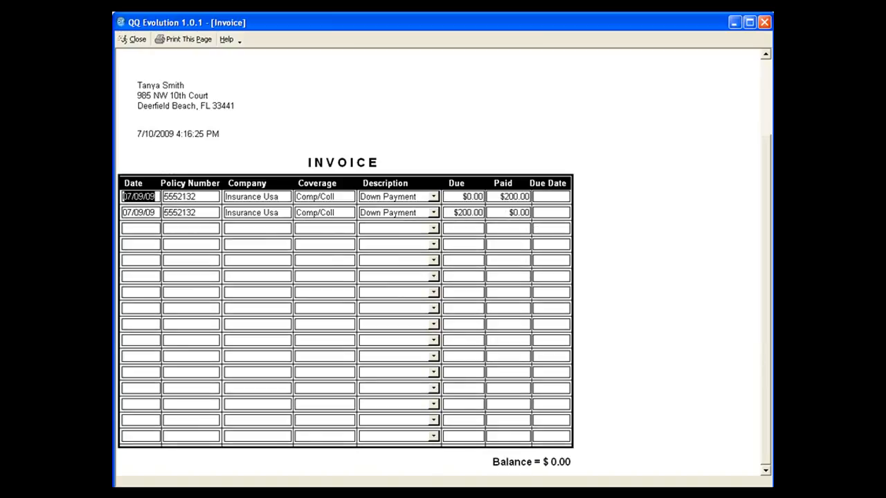
{"action": "left_click_drag", "start_coordinate": [767, 307], "coordinate": [764, 235]}
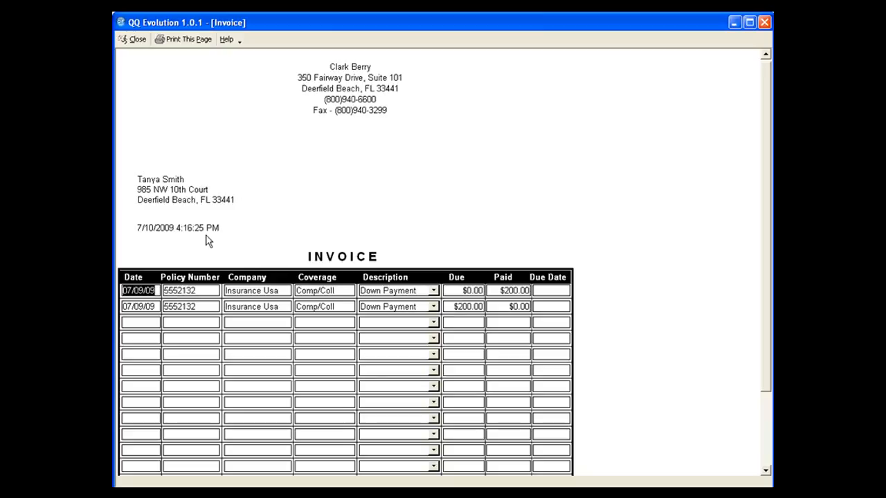
{"action": "left_click", "coordinate": [138, 40]}
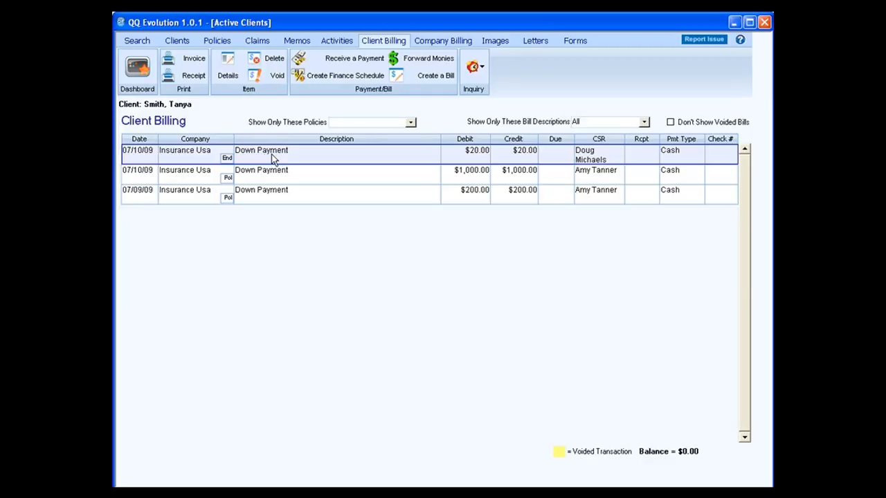
Step: View the payment details of the $1,000.00 and 07/09/09 $200 down payments
{"action": "left_click", "coordinate": [153, 176]}
{"action": "left_click", "coordinate": [229, 76]}
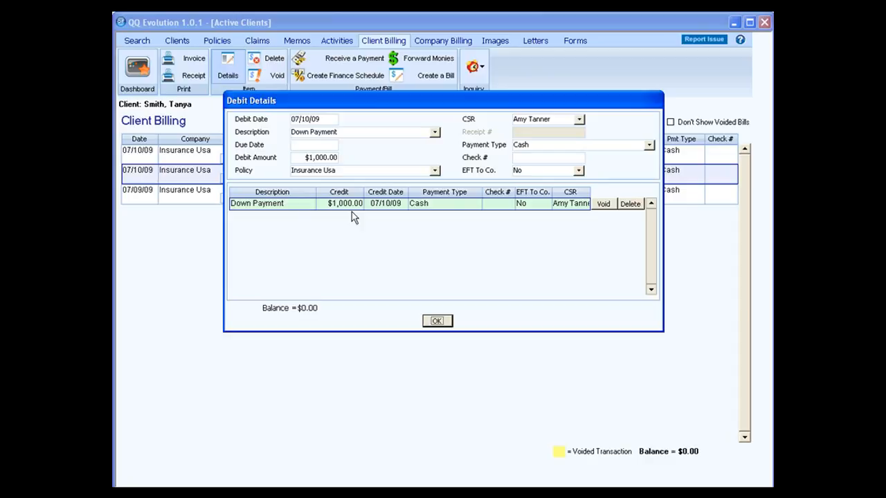
{"action": "left_click", "coordinate": [438, 322]}
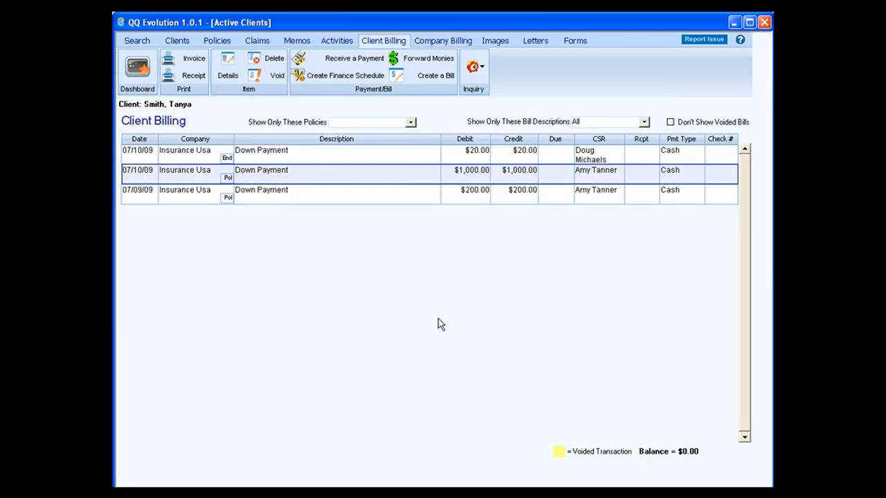
{"action": "left_click", "coordinate": [147, 194]}
{"action": "left_click", "coordinate": [227, 78]}
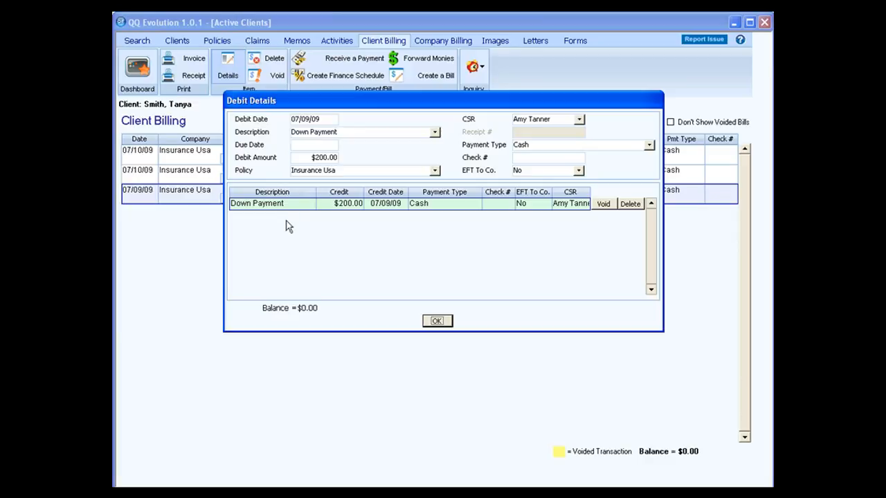
{"action": "left_click", "coordinate": [437, 321]}
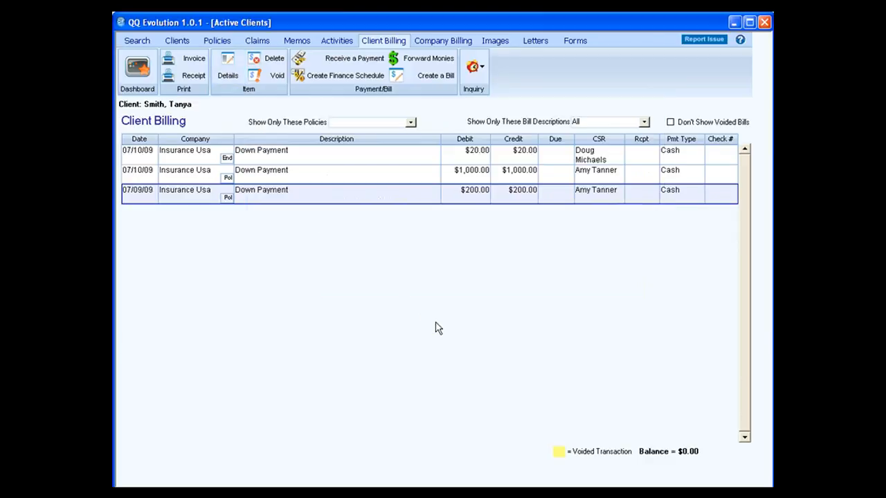
Step: Delete the 07/09/09 $200 down payment and void the $1,000.00 down payment bill
{"action": "left_click", "coordinate": [268, 65]}
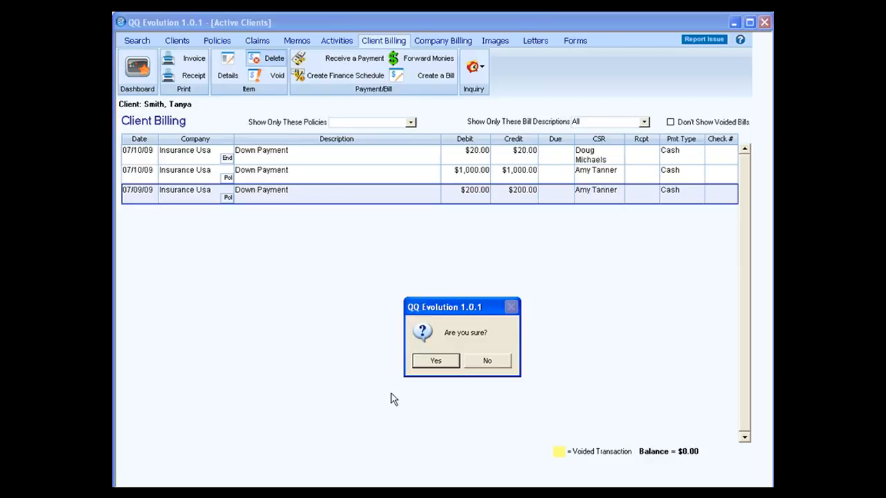
{"action": "left_click", "coordinate": [437, 361]}
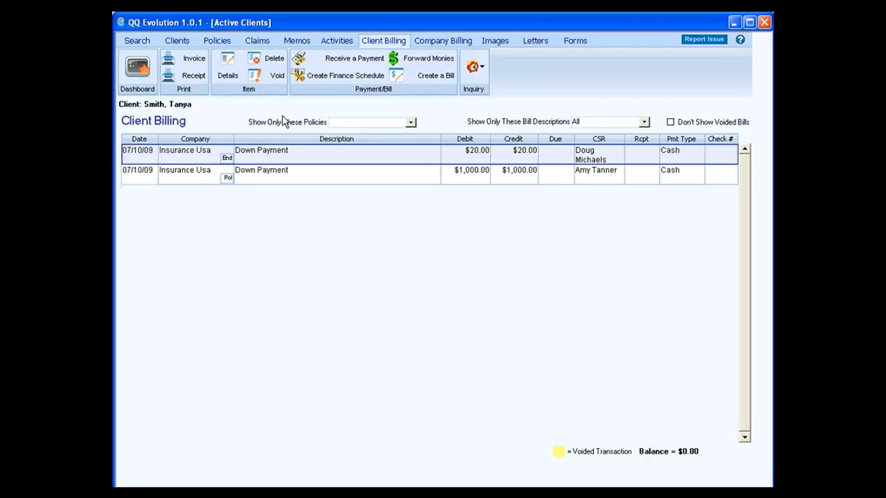
{"action": "left_click", "coordinate": [152, 177]}
{"action": "left_click", "coordinate": [256, 81]}
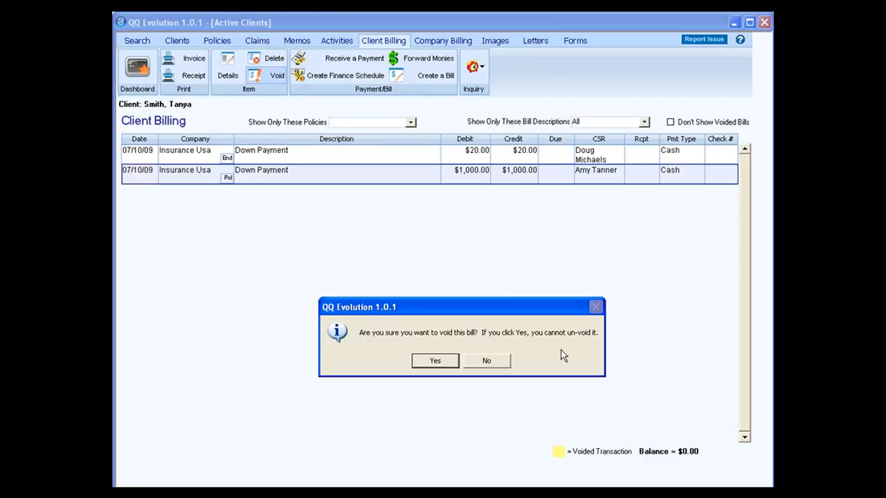
{"action": "left_click", "coordinate": [436, 360]}
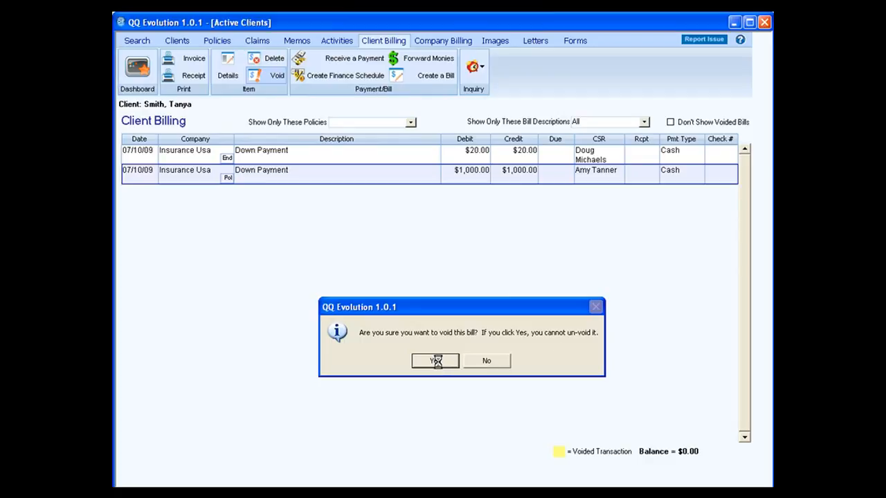
Step: Add a CSR memo reading 'voided, wrong amount' to complete the void
{"action": "left_click", "coordinate": [386, 140]}
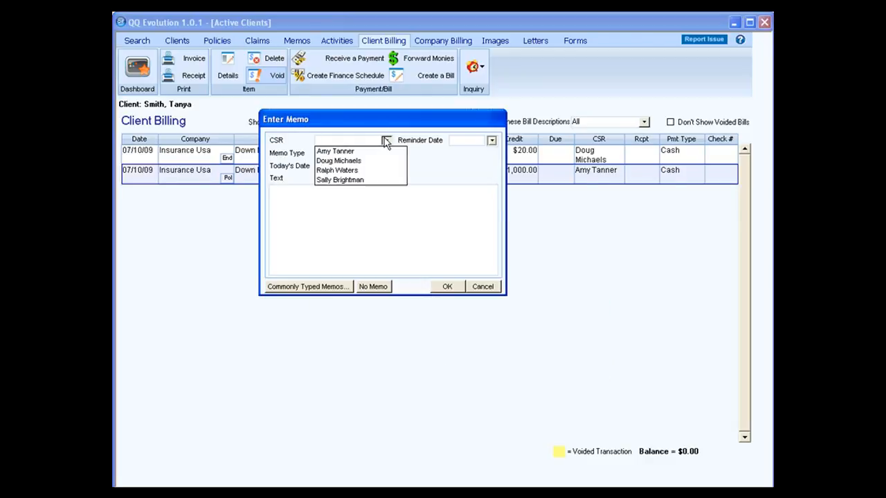
{"action": "left_click", "coordinate": [360, 162]}
{"action": "left_click", "coordinate": [342, 201]}
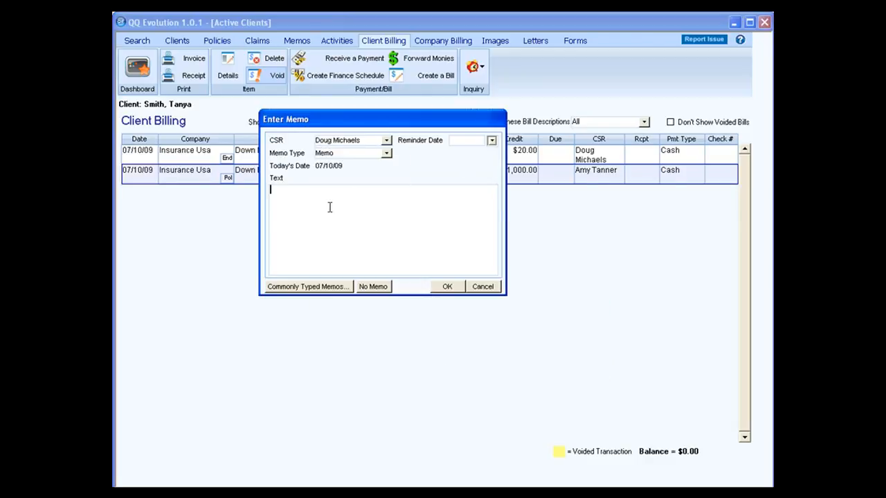
{"action": "type", "text": "voided, wrong amount"}
{"action": "left_click", "coordinate": [449, 287]}
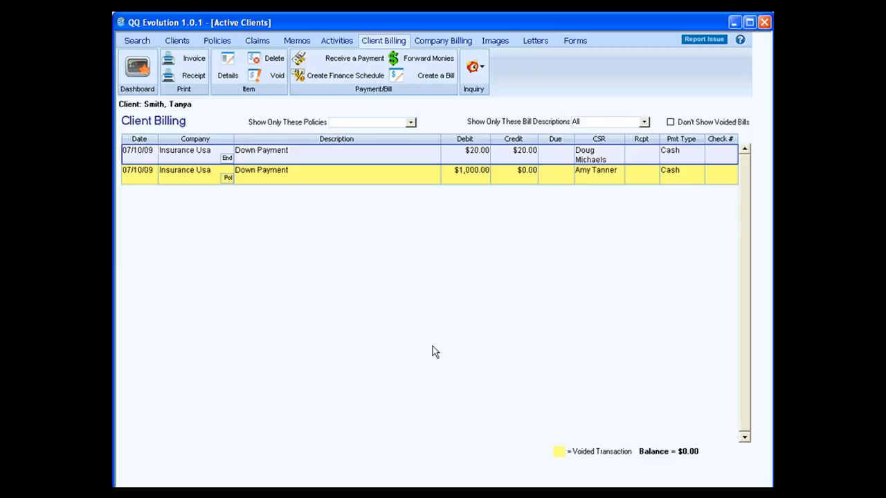
Step: Start a Comp/Coll payment with a $40.00 Optional Amount paid in Cash
{"action": "left_click", "coordinate": [351, 62]}
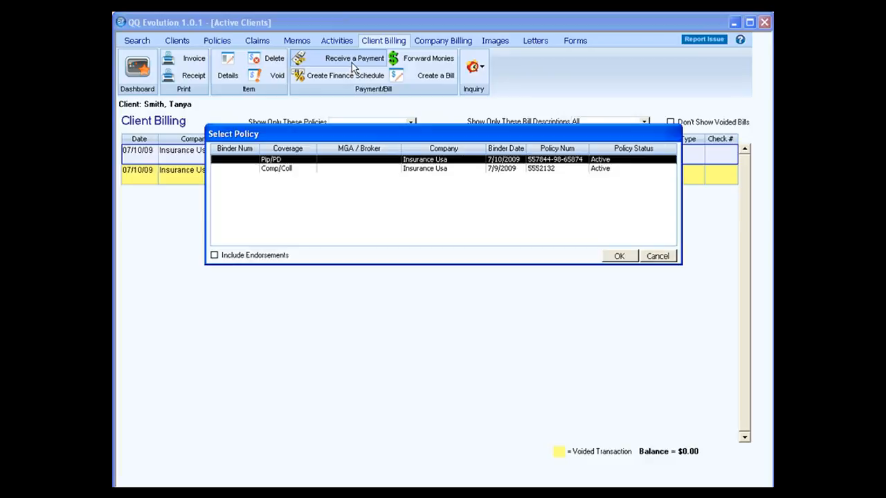
{"action": "left_click", "coordinate": [333, 169]}
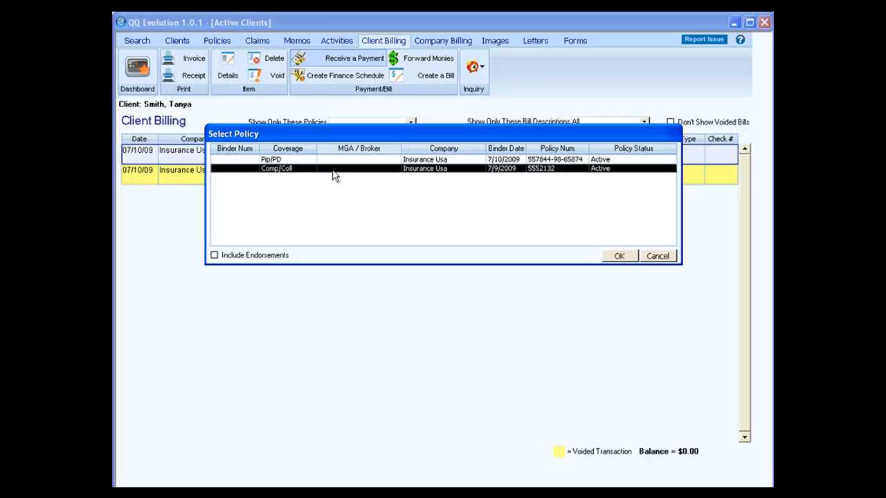
{"action": "left_click", "coordinate": [623, 258]}
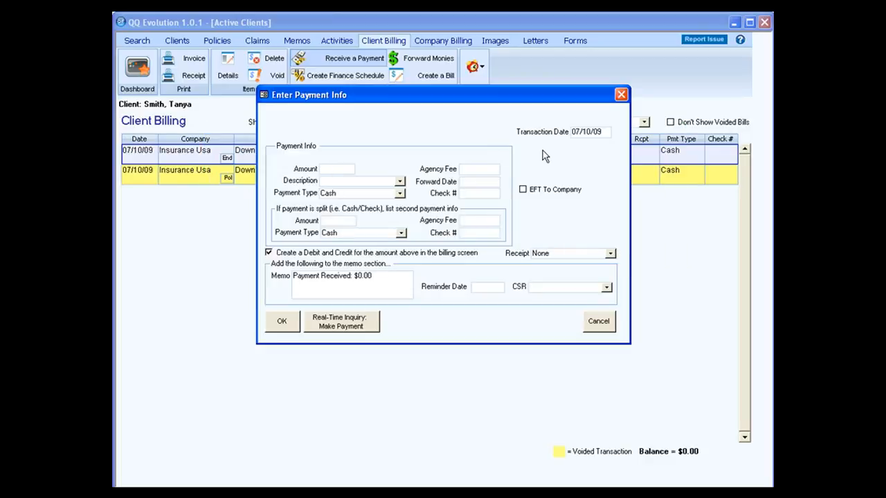
{"action": "type", "text": "40.00"}
{"action": "key", "text": "Tab"}
{"action": "left_click", "coordinate": [400, 181]}
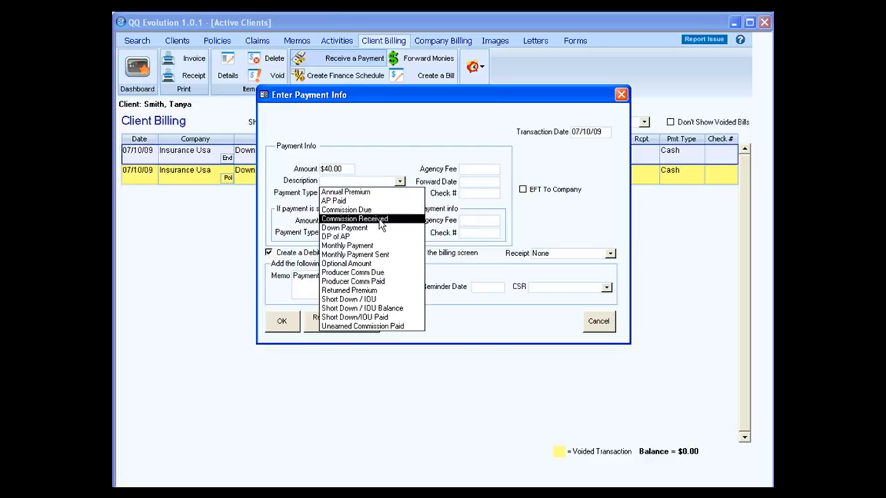
{"action": "left_click", "coordinate": [374, 263]}
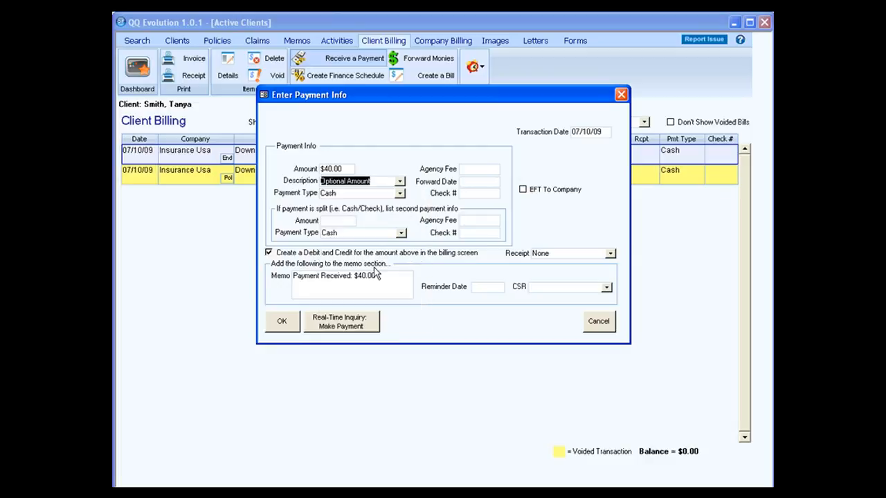
{"action": "key", "text": "Tab"}
{"action": "key", "text": "Tab"}
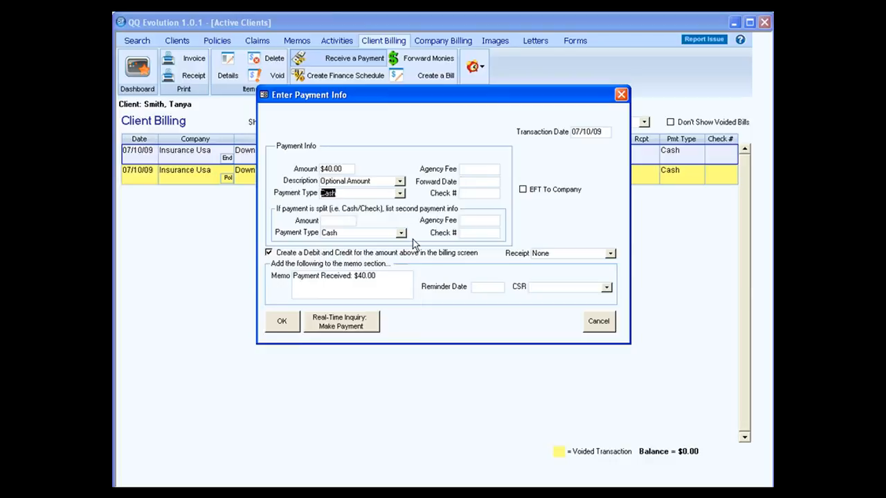
{"action": "left_click", "coordinate": [400, 194]}
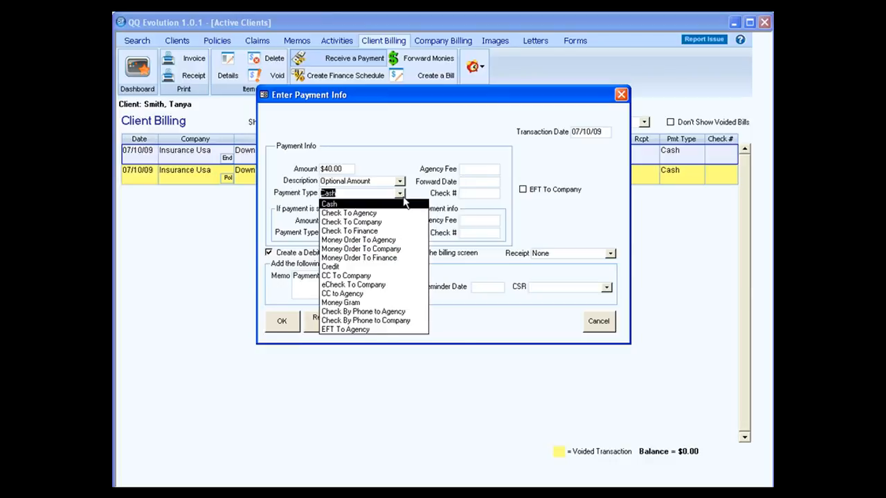
{"action": "left_click", "coordinate": [404, 197]}
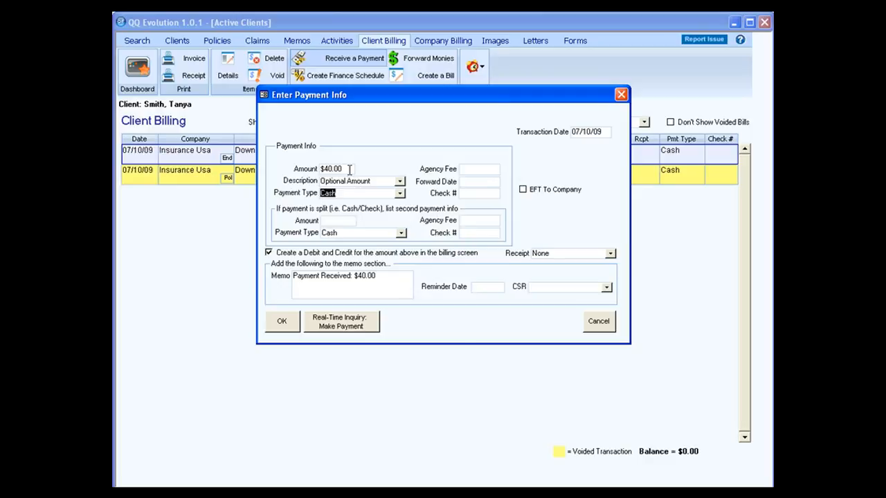
Step: Add a second $20.00 Check To Agency payment with its check number
{"action": "left_click", "coordinate": [323, 220]}
{"action": "type", "text": "20.00"}
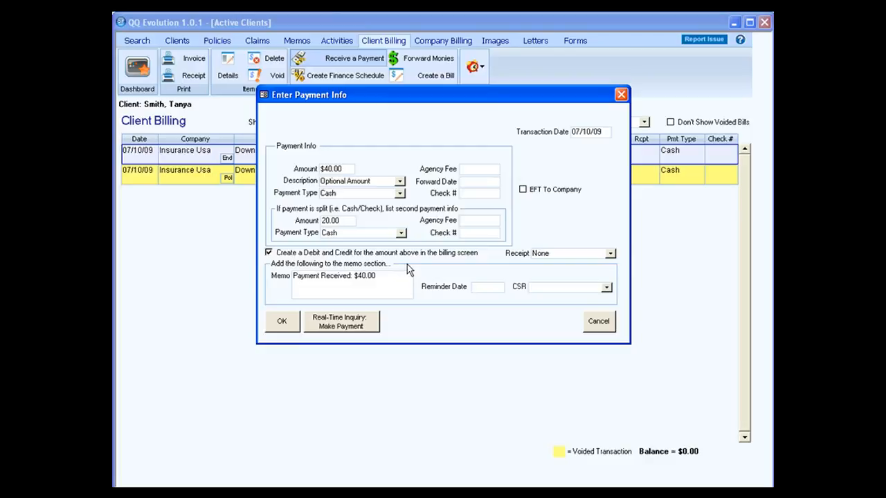
{"action": "key", "text": "Tab"}
{"action": "left_click", "coordinate": [401, 234]}
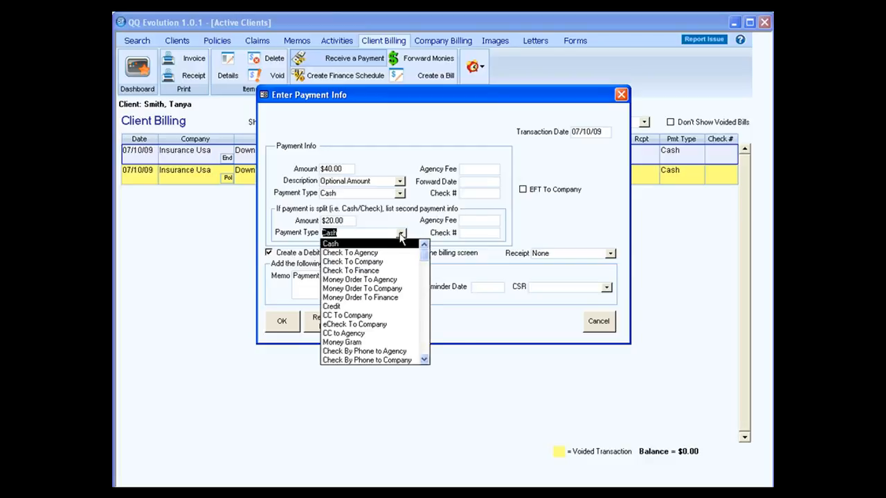
{"action": "left_click", "coordinate": [392, 251]}
{"action": "left_click", "coordinate": [464, 234]}
{"action": "type", "text": "366978"}
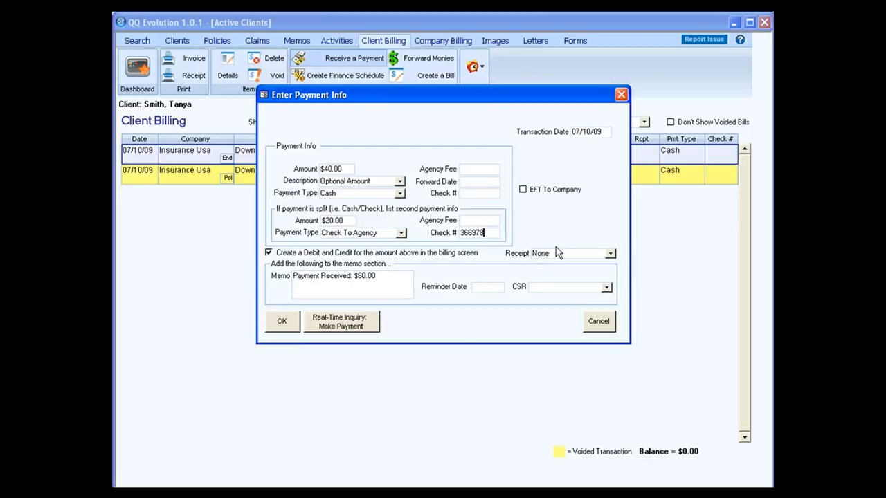
{"action": "left_click", "coordinate": [610, 254]}
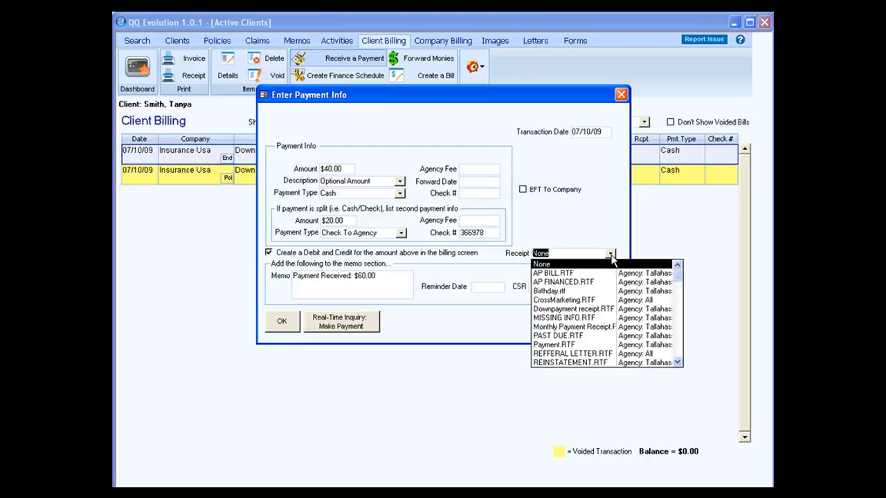
Step: Save the $60.00 payment with Receipt None, a CSR assigned, and debit-and-credit creation kept on
{"action": "left_click", "coordinate": [612, 259]}
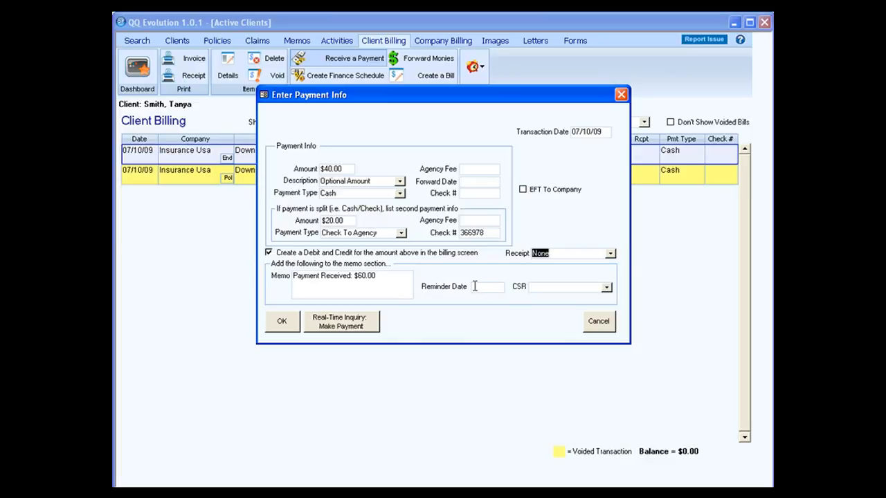
{"action": "left_click", "coordinate": [606, 287]}
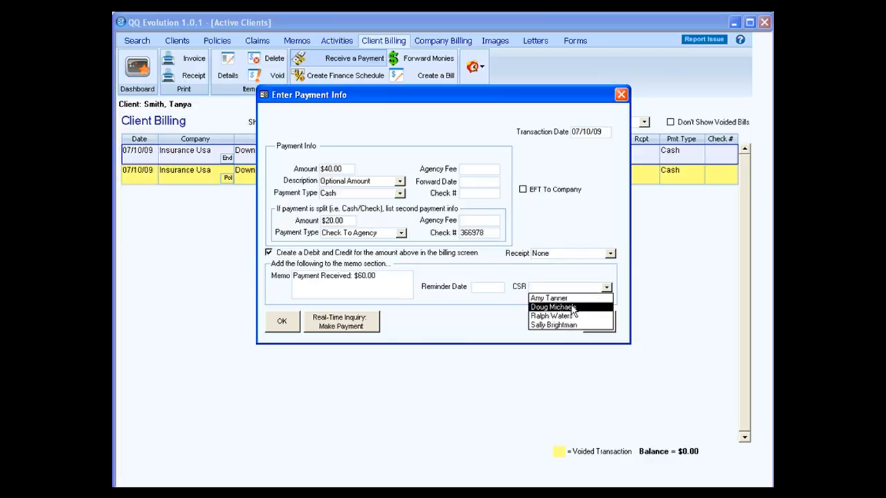
{"action": "left_click", "coordinate": [571, 307]}
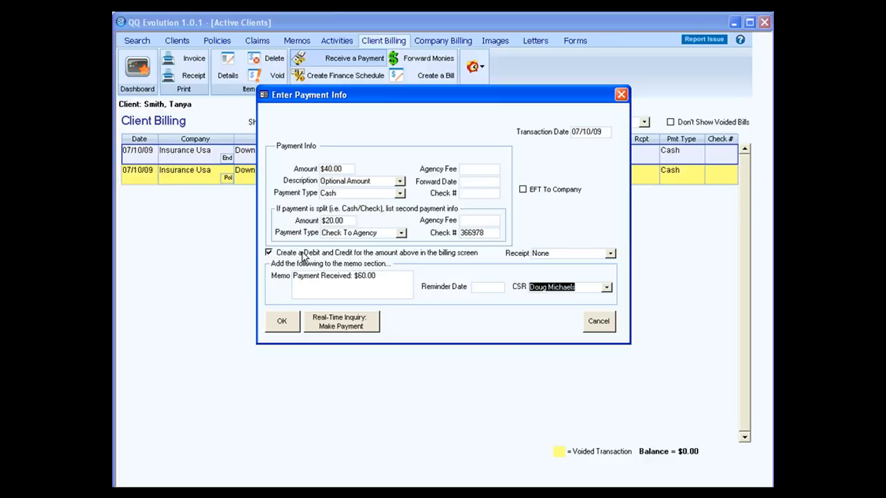
{"action": "left_click", "coordinate": [269, 254]}
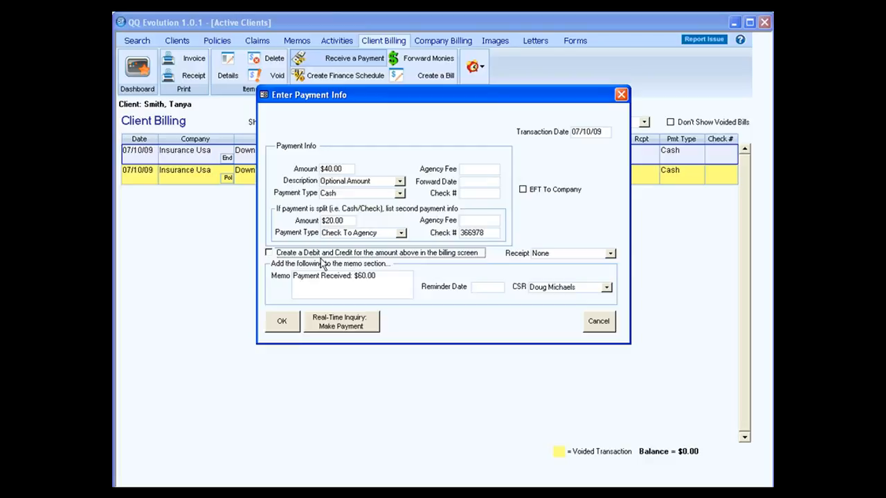
{"action": "left_click", "coordinate": [270, 254]}
{"action": "left_click", "coordinate": [282, 320]}
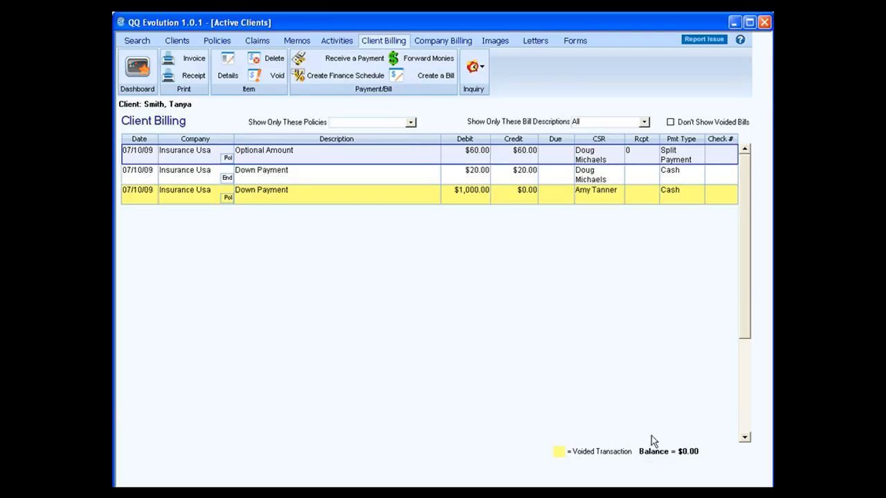
Step: Create a $300.00 finance schedule of six $50.00 payments from 10/01/09 and review its details
{"action": "left_click", "coordinate": [349, 77]}
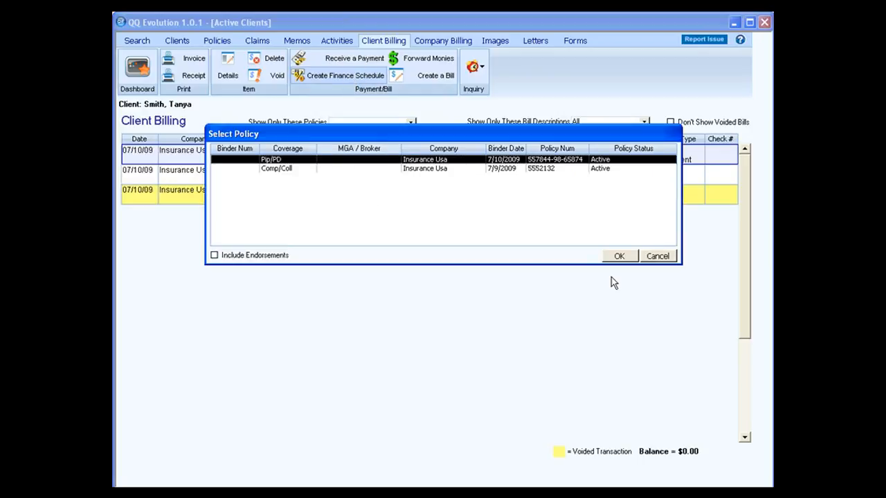
{"action": "left_click", "coordinate": [614, 258]}
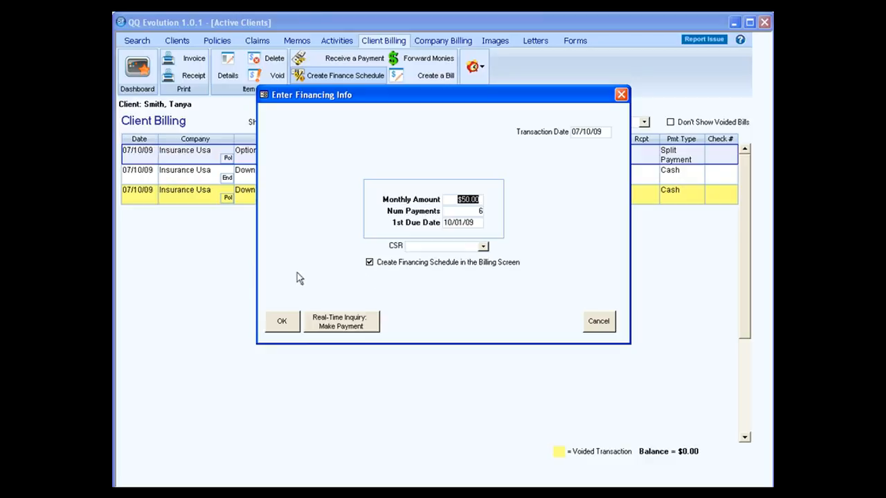
{"action": "left_click", "coordinate": [296, 323]}
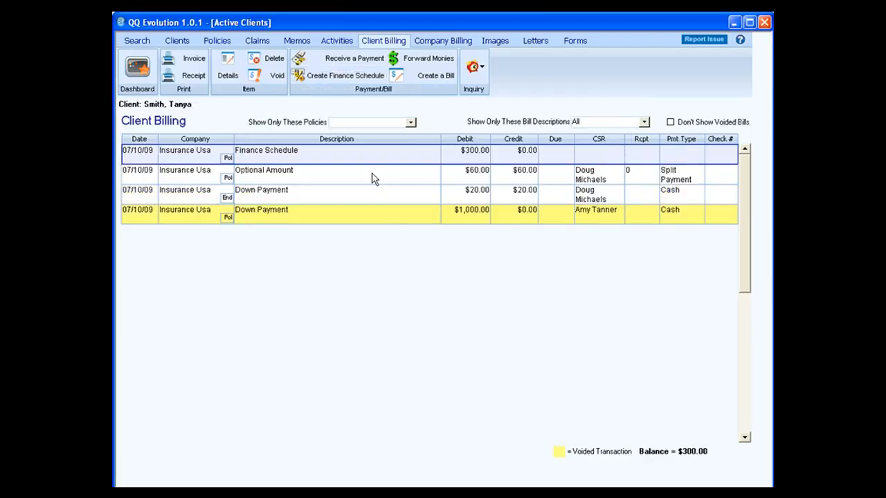
{"action": "left_click", "coordinate": [234, 74]}
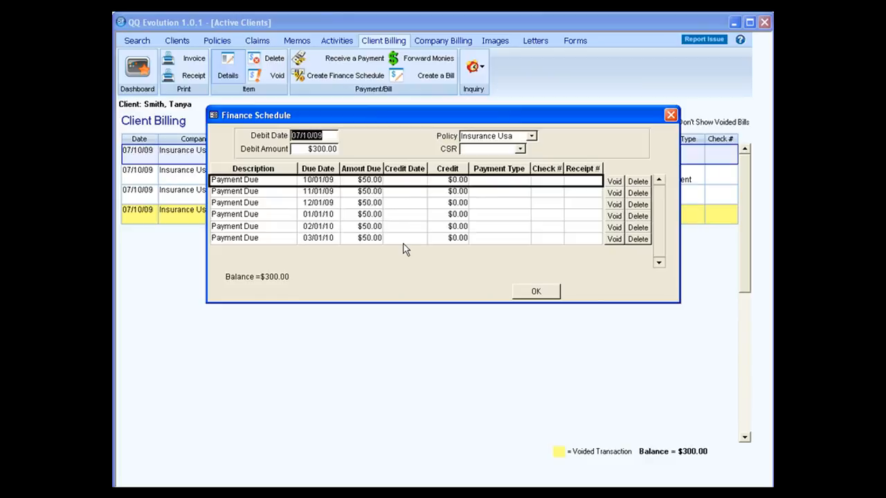
{"action": "left_click", "coordinate": [537, 293]}
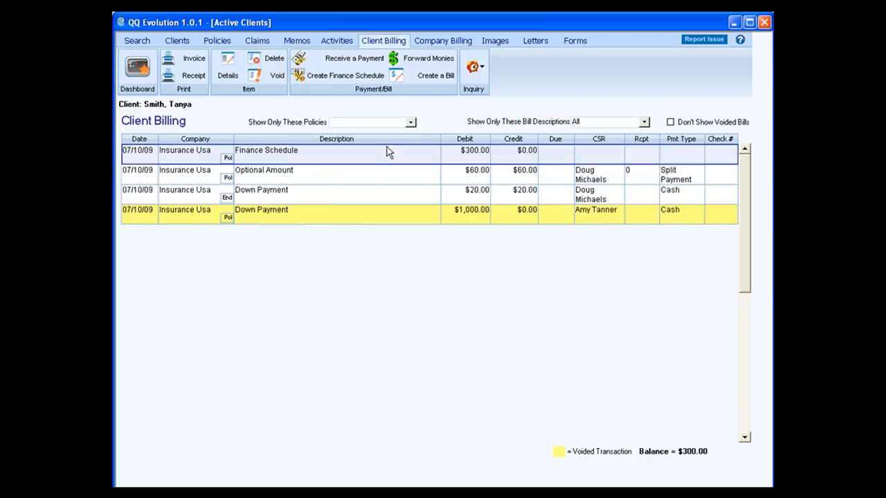
Step: Begin another finance schedule with 'Create Financing Schedule in the Billing Screen' unchecked
{"action": "left_click", "coordinate": [341, 75]}
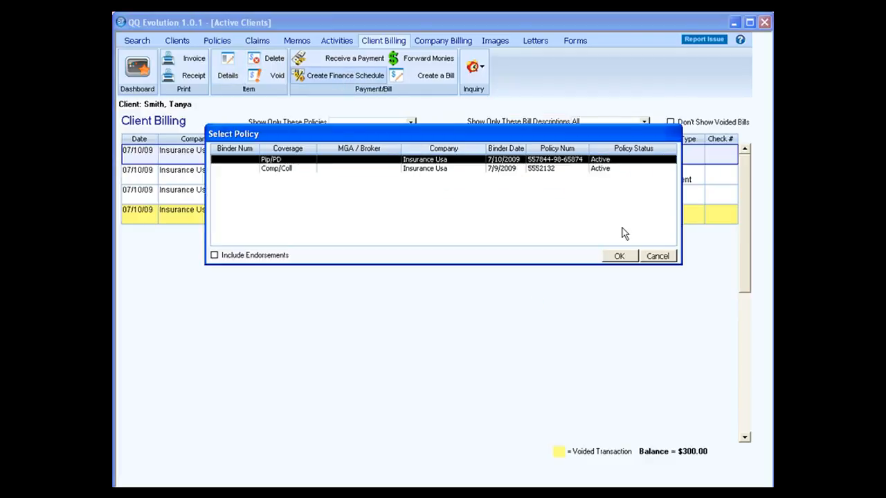
{"action": "left_click", "coordinate": [621, 256]}
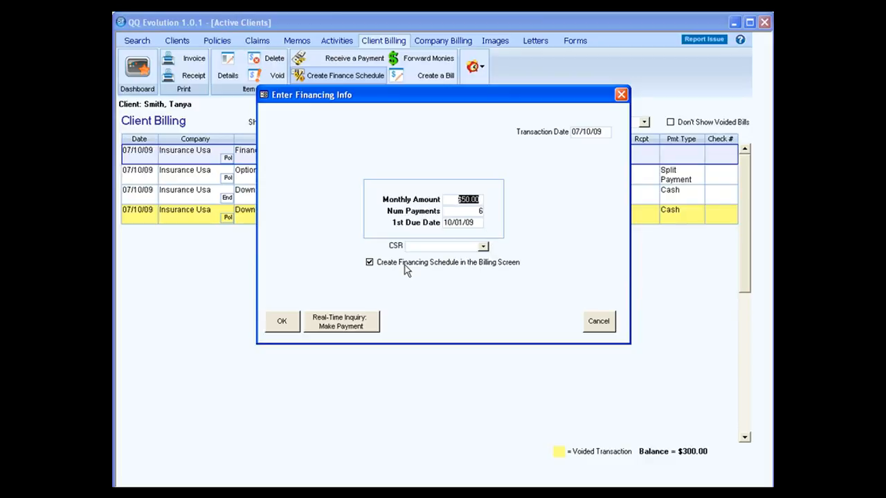
{"action": "left_click", "coordinate": [370, 264]}
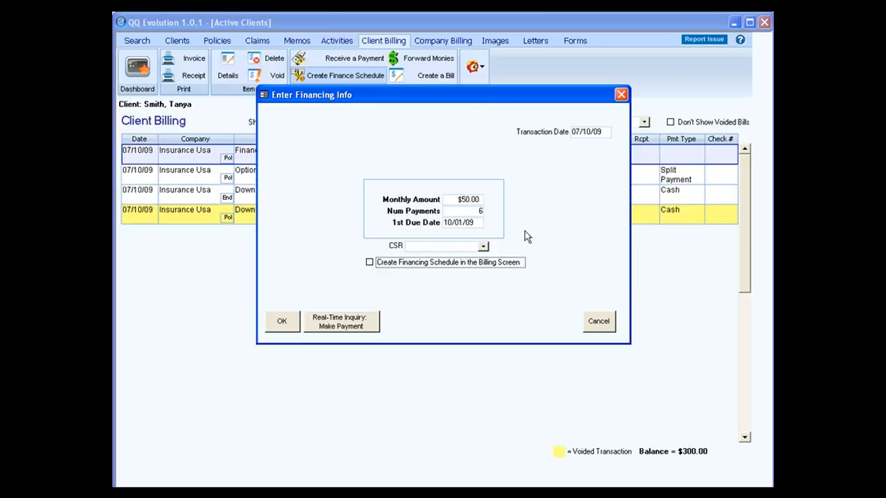
Step: Discard the duplicate finance schedule and confirm the Comp/Coll policy has no monies to forward
{"action": "left_click", "coordinate": [597, 320]}
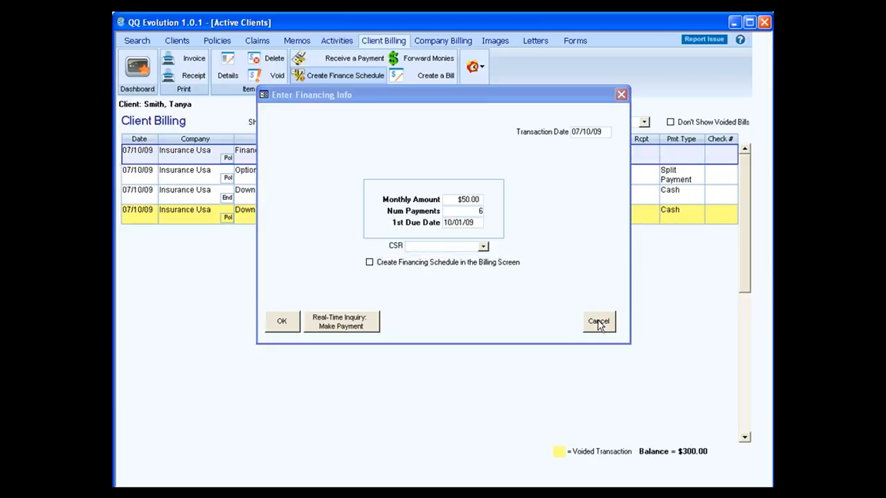
{"action": "left_click", "coordinate": [423, 58]}
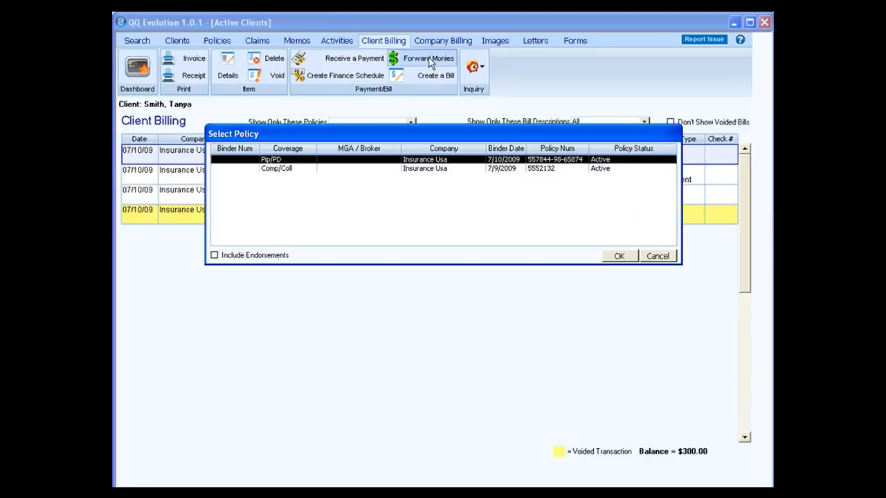
{"action": "left_click", "coordinate": [425, 170]}
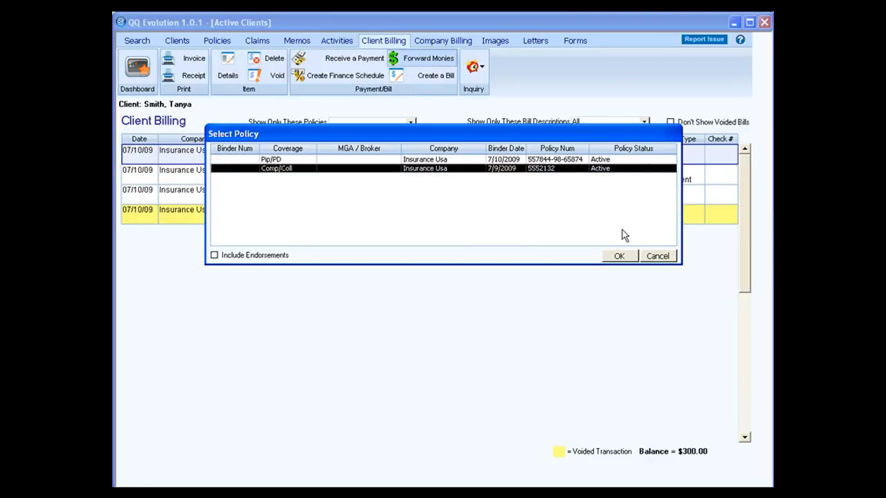
{"action": "left_click", "coordinate": [619, 257]}
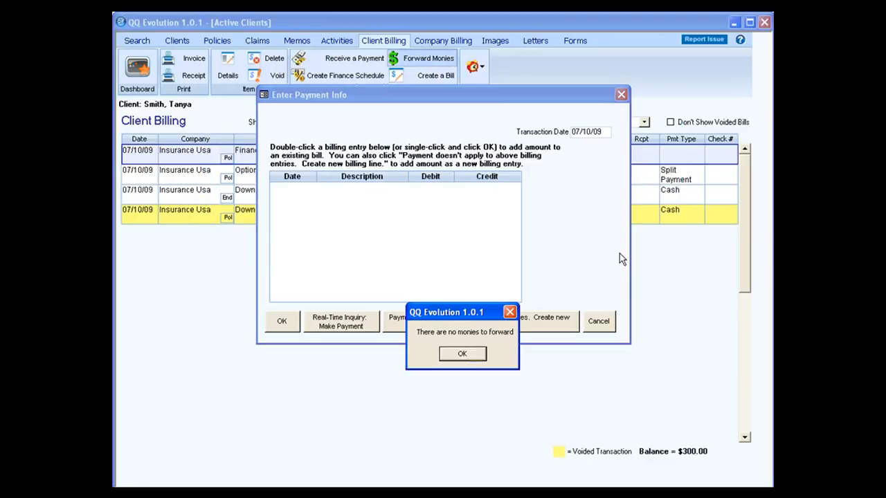
{"action": "left_click", "coordinate": [462, 354]}
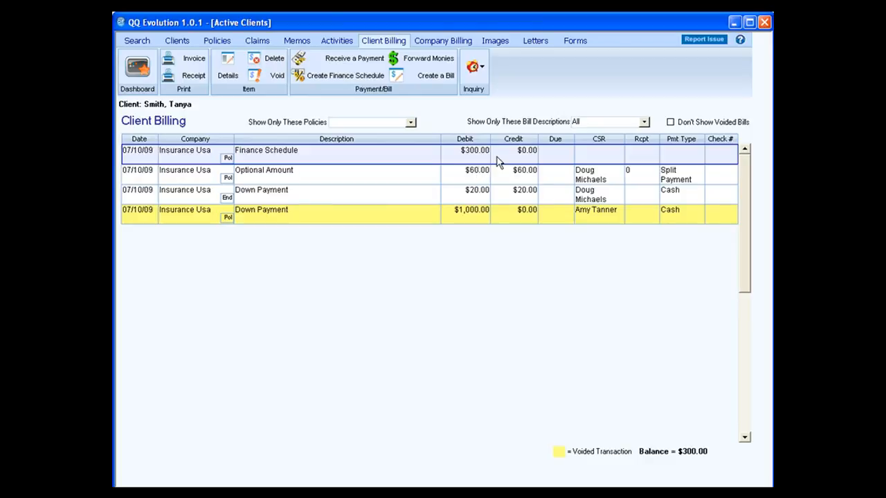
Step: Start a client bill of 60.00 with the description Monthly Payment
{"action": "left_click", "coordinate": [421, 78]}
{"action": "left_click", "coordinate": [621, 256]}
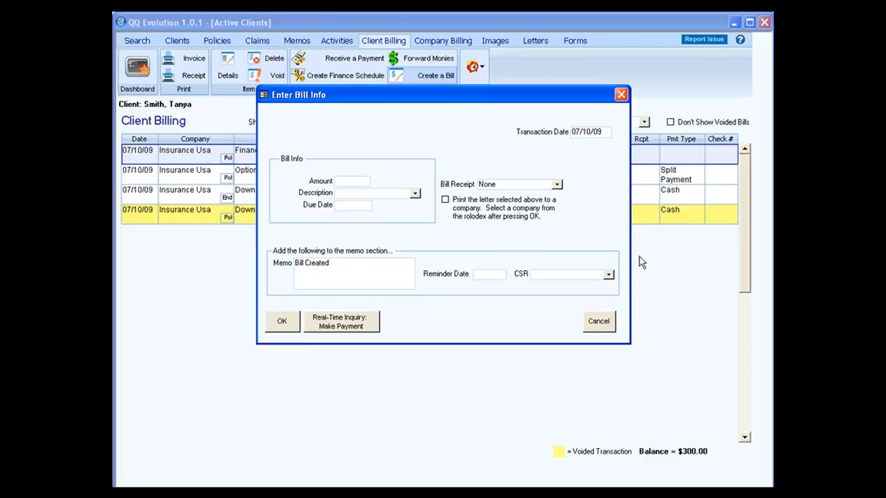
{"action": "type", "text": "60.00"}
{"action": "left_click", "coordinate": [415, 193]}
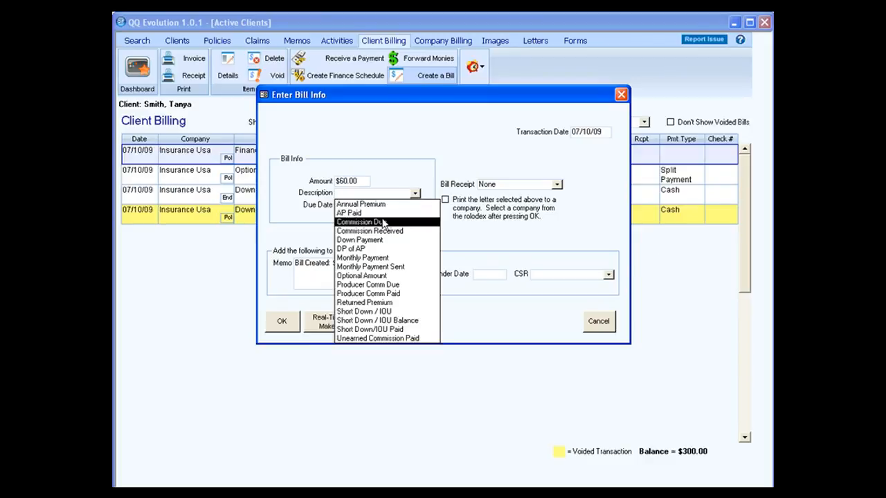
{"action": "left_click", "coordinate": [383, 223]}
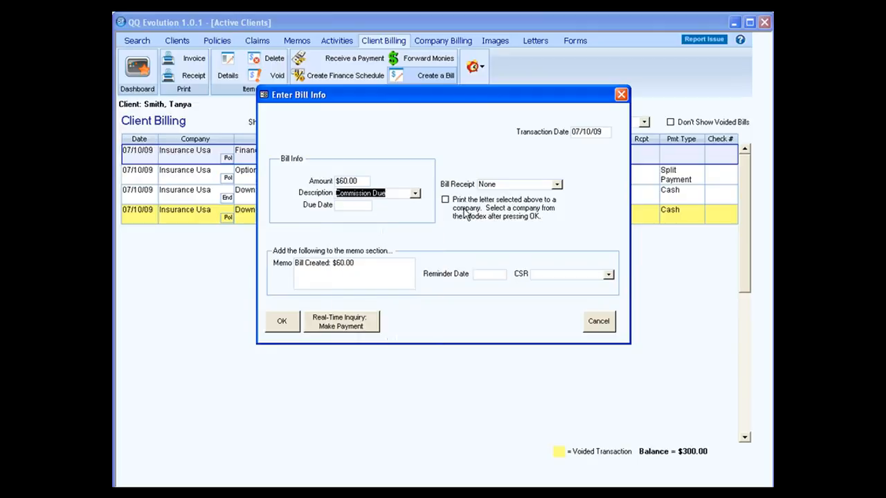
{"action": "left_click", "coordinate": [414, 194]}
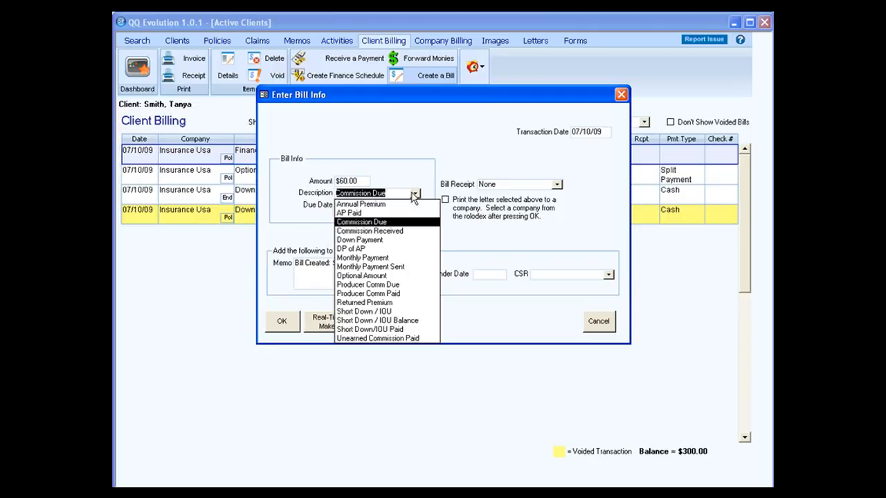
{"action": "left_click", "coordinate": [388, 258]}
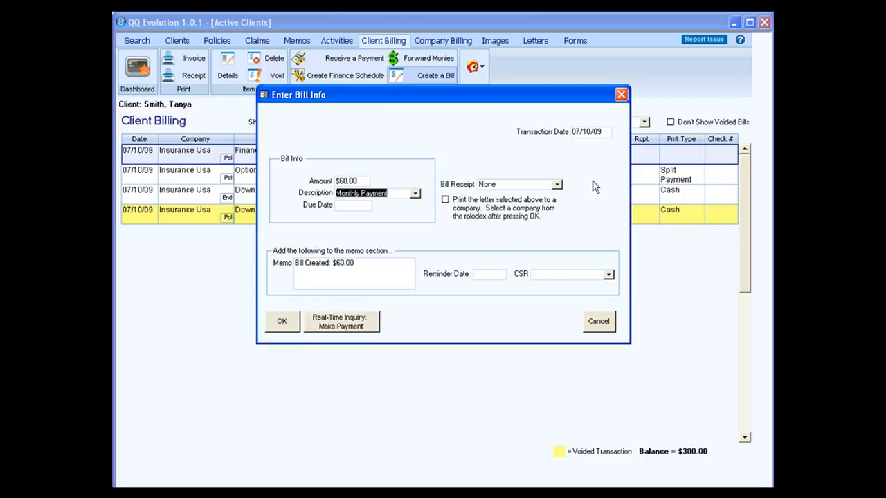
Step: Keep the bill receipt at None, add the memo note '-- test add', and save the bill
{"action": "left_click", "coordinate": [561, 187]}
{"action": "left_click", "coordinate": [562, 187]}
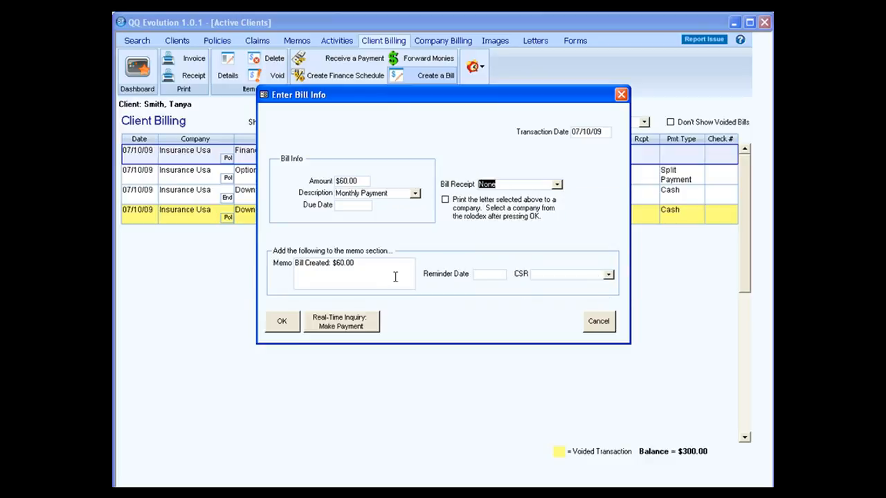
{"action": "left_click", "coordinate": [375, 265]}
{"action": "type", "text": "-- test add"}
{"action": "left_click", "coordinate": [289, 331]}
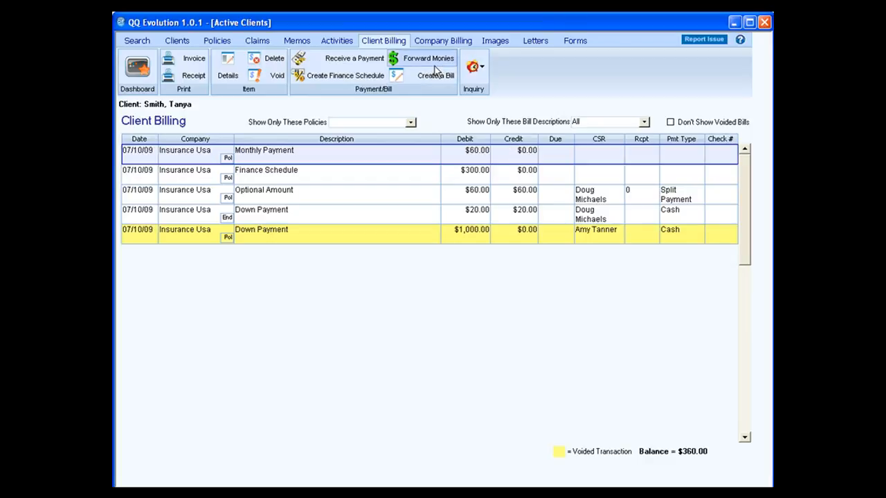
Step: Switch from the client's ledger to the Company Billing ledger
{"action": "left_click", "coordinate": [482, 70]}
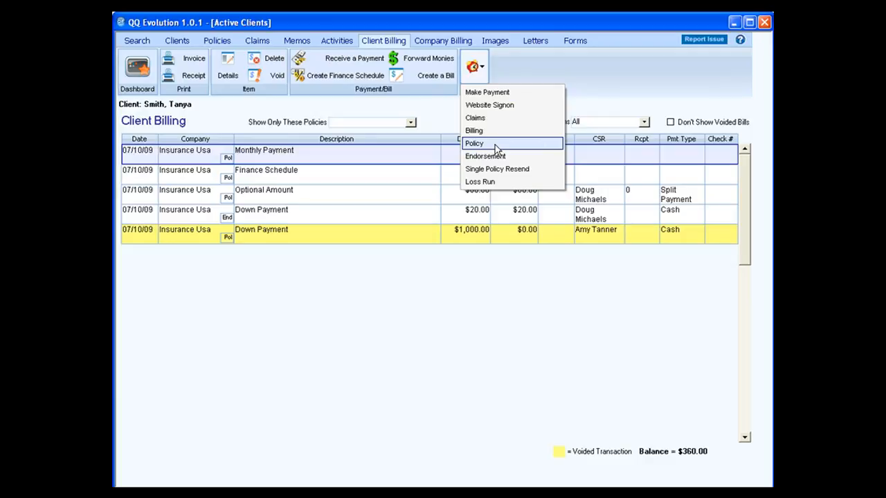
{"action": "left_click", "coordinate": [522, 73]}
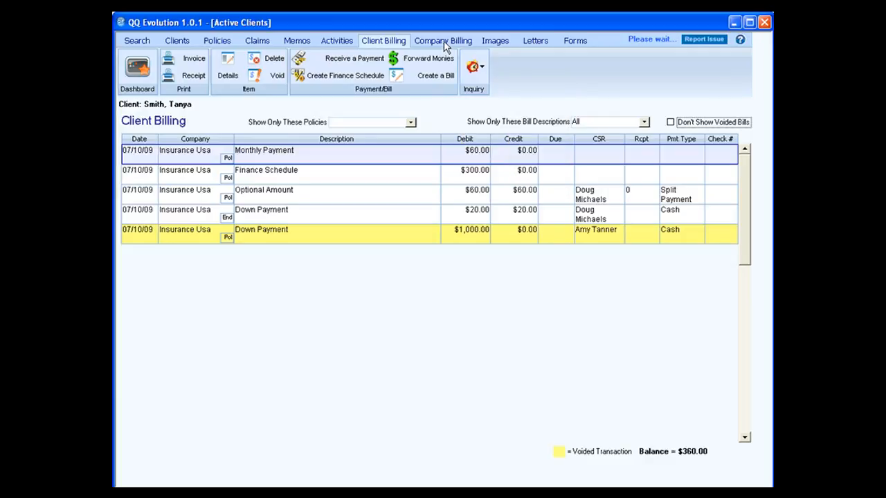
{"action": "left_click", "coordinate": [445, 43]}
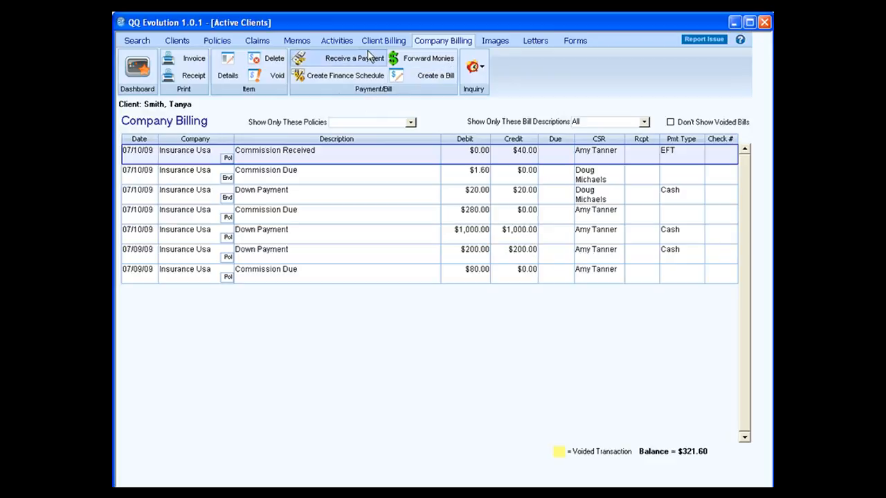
Step: Abandon the company's Pip/PD finance schedule and begin receiving a company payment instead
{"action": "left_click", "coordinate": [337, 74]}
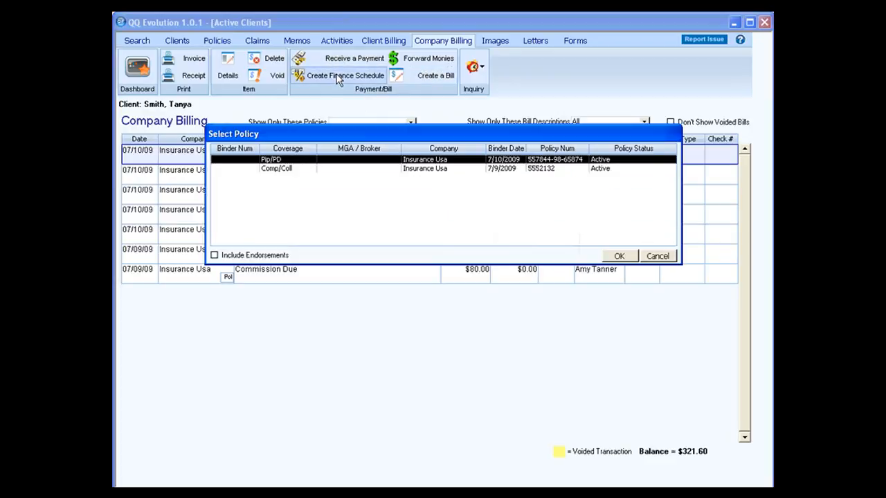
{"action": "left_click", "coordinate": [619, 256]}
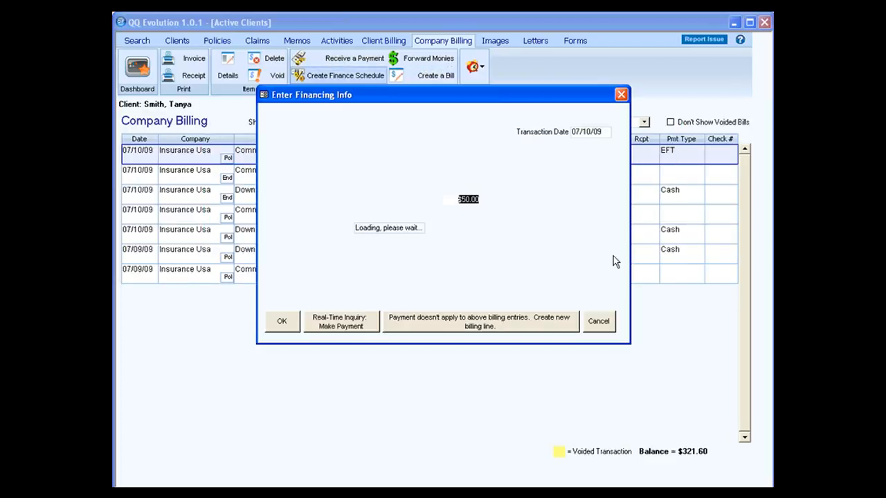
{"action": "left_click", "coordinate": [615, 323]}
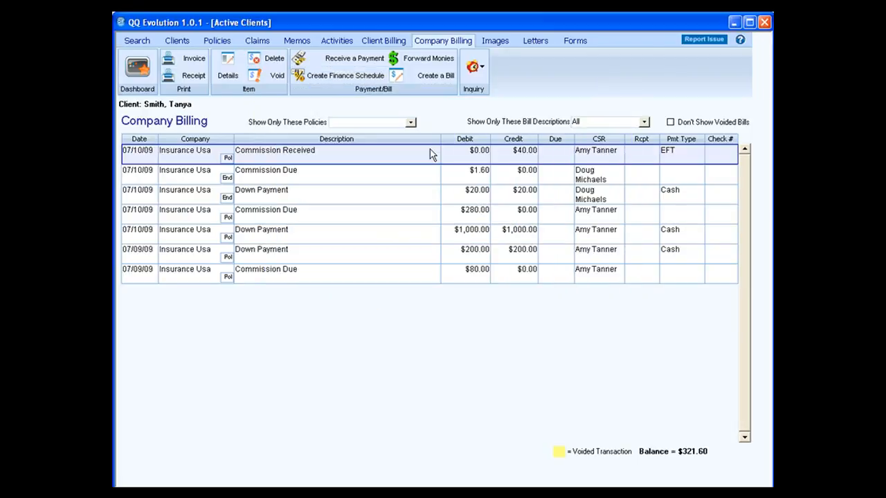
{"action": "left_click", "coordinate": [370, 61]}
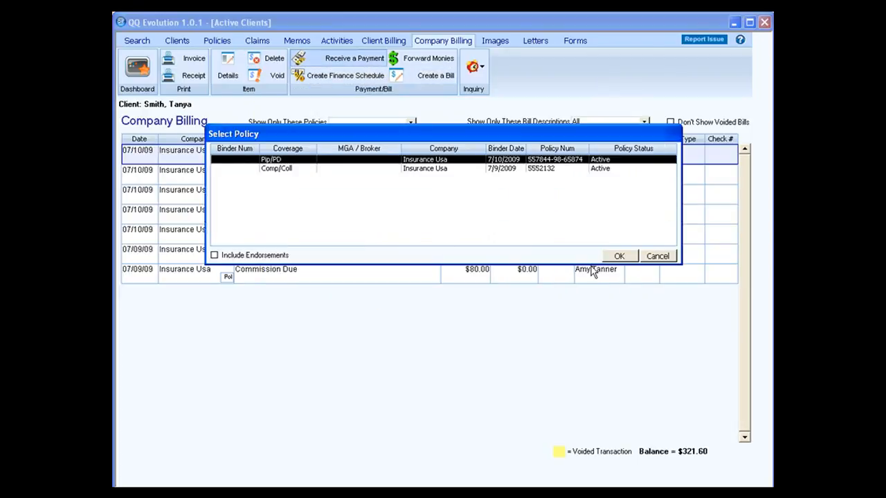
Step: Record a 60.00 Monthly Payment received on Pip/PD, without a matching debit and credit
{"action": "left_click", "coordinate": [613, 257]}
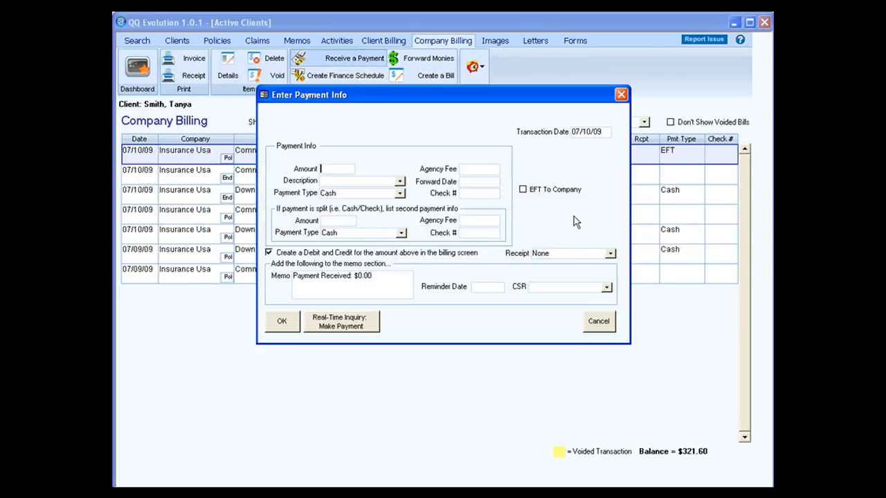
{"action": "type", "text": "-60.00"}
{"action": "key", "text": "BackSpace"}
{"action": "key", "text": "BackSpace"}
{"action": "key", "text": "BackSpace"}
{"action": "key", "text": "BackSpace"}
{"action": "key", "text": "BackSpace"}
{"action": "key", "text": "BackSpace"}
{"action": "type", "text": "60.00"}
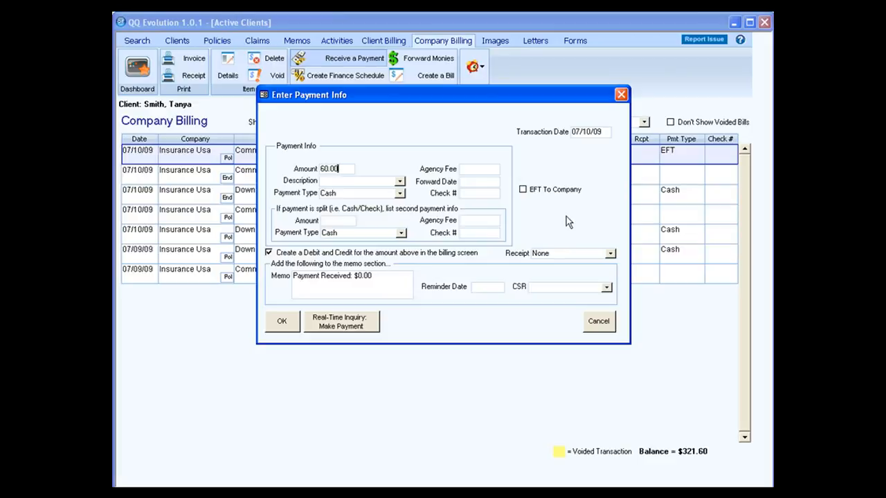
{"action": "left_click", "coordinate": [269, 253]}
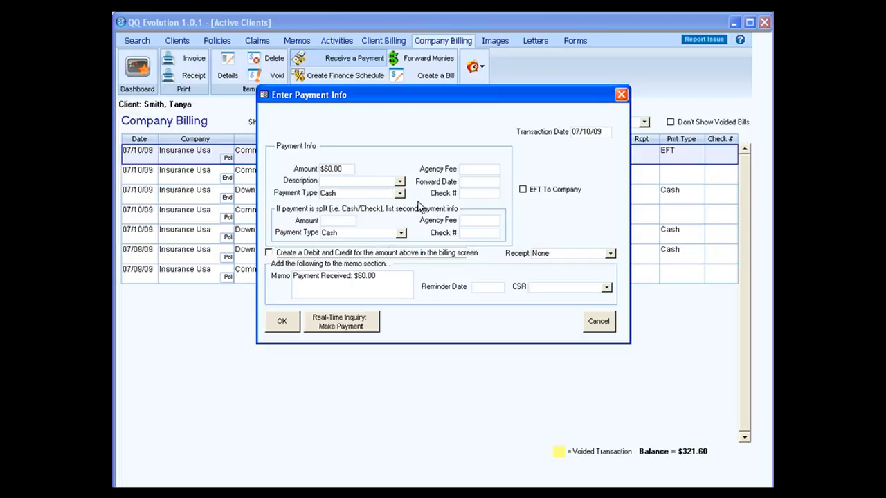
{"action": "left_click", "coordinate": [400, 181]}
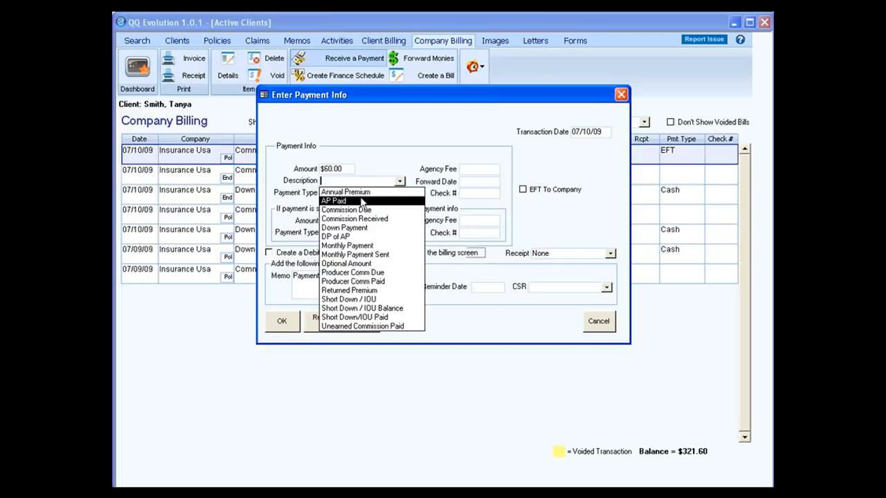
{"action": "left_click", "coordinate": [365, 246]}
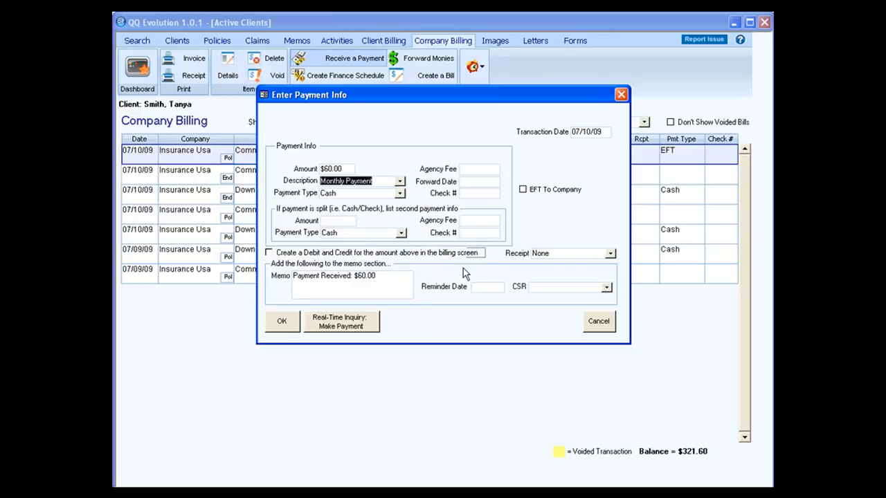
{"action": "left_click", "coordinate": [294, 326]}
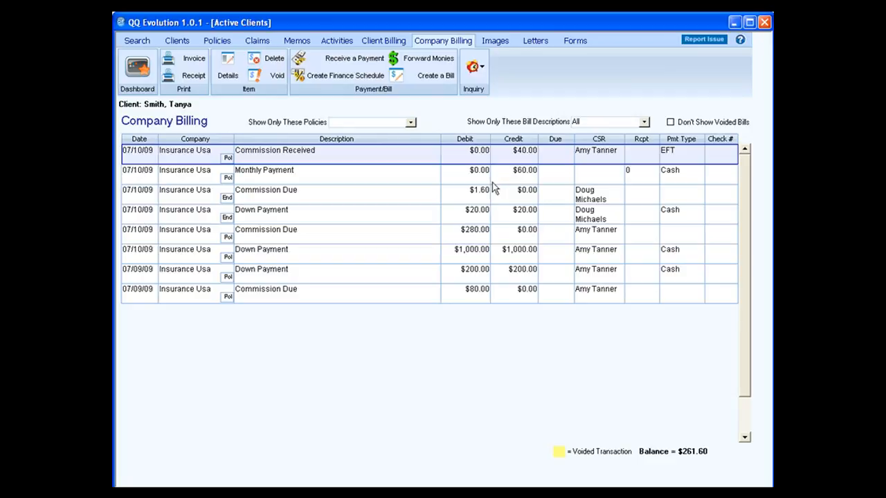
Step: Select the $60.00 Monthly Payment entry on Pip/PD for forwarding
{"action": "left_click", "coordinate": [436, 62]}
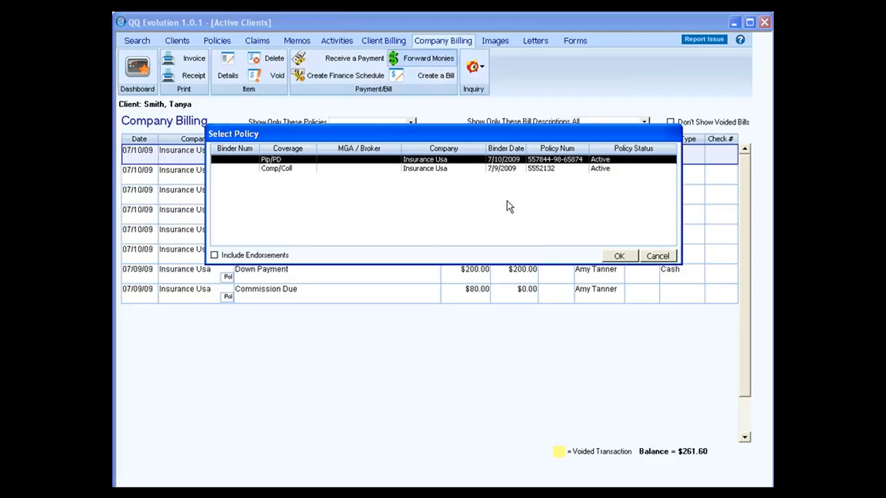
{"action": "left_click", "coordinate": [619, 256]}
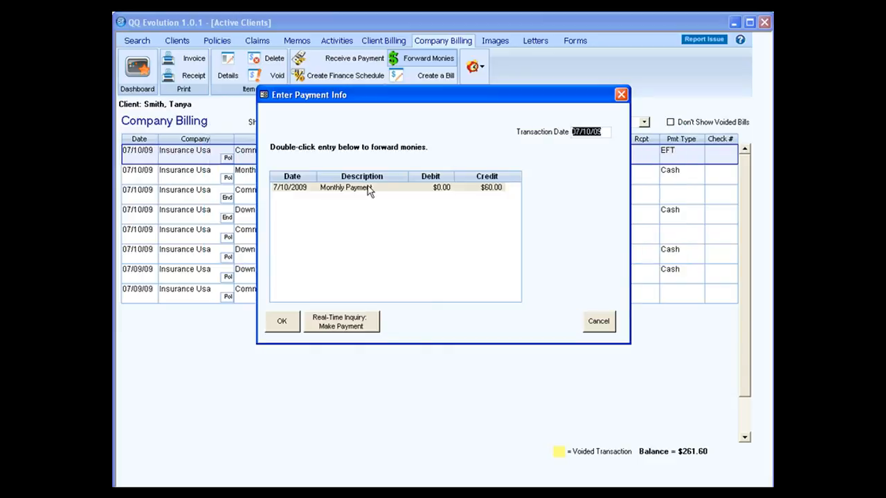
{"action": "left_click", "coordinate": [381, 188]}
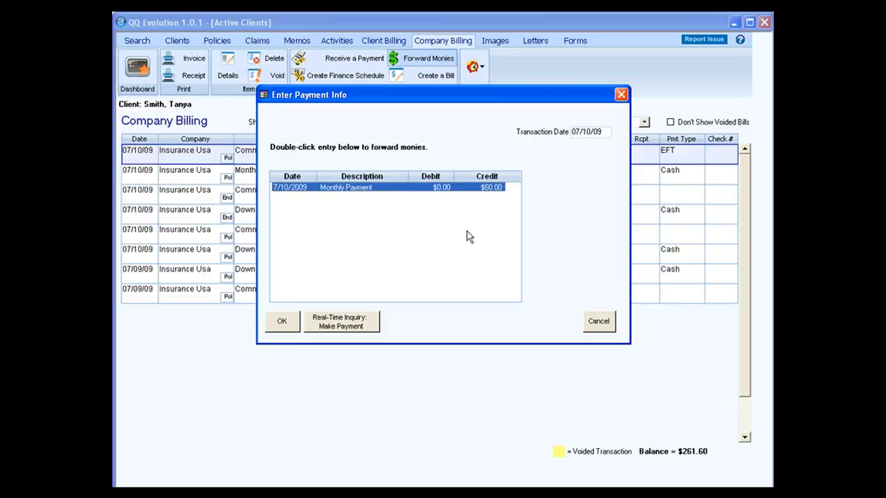
{"action": "left_click", "coordinate": [282, 322]}
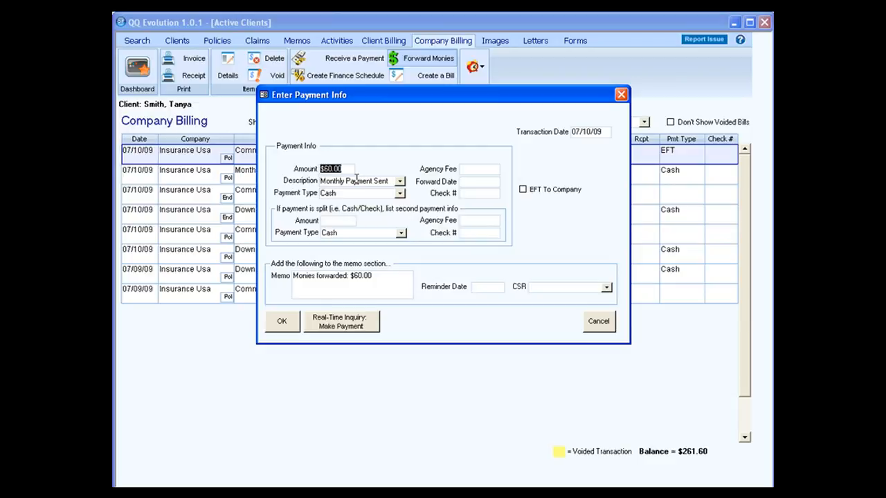
Step: Forward it as a Check To Company, entering the check number, and save
{"action": "left_click", "coordinate": [400, 194]}
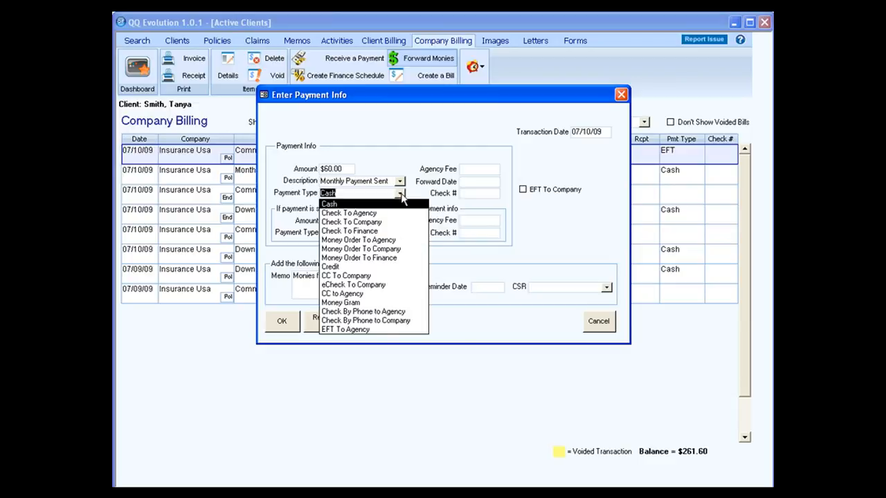
{"action": "left_click", "coordinate": [398, 222]}
{"action": "key", "text": "Tab"}
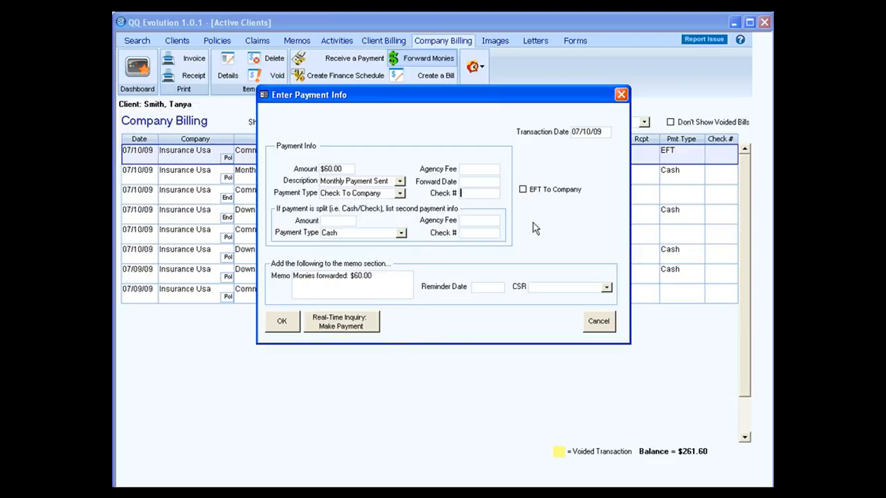
{"action": "type", "text": "69857"}
{"action": "left_click", "coordinate": [523, 190]}
{"action": "left_click", "coordinate": [282, 323]}
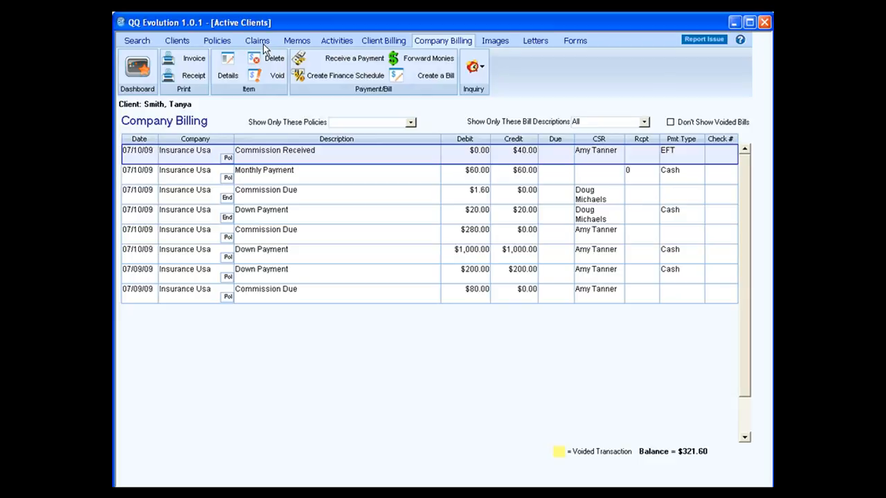
Step: Return to the client's Policies page listing the two Auto policies ($4,240.00 and $1,000.00)
{"action": "left_click", "coordinate": [218, 43]}
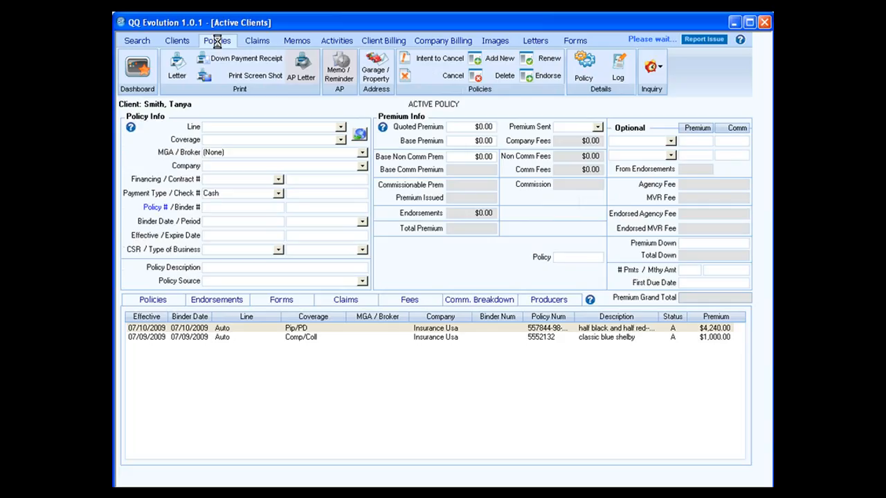